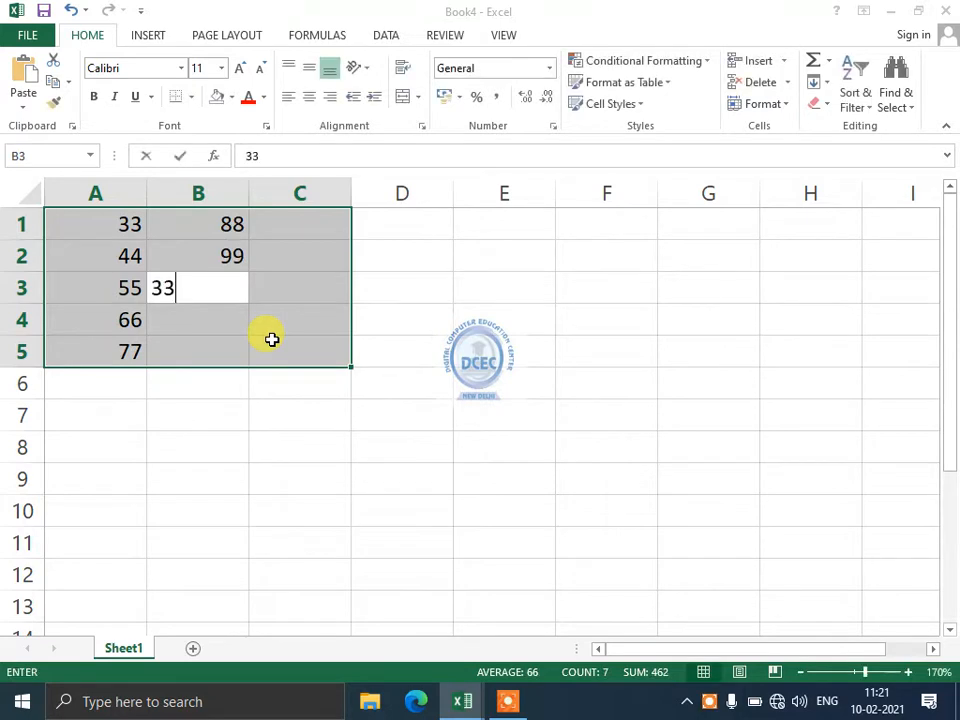
Complete the number grid with 33, 44, 55 in B3:B5 and 66, 77, 88, 99, 34 in C1:C5
key(Return)
text(44)
key(Return)
text(55)
key(Return)
text(66)
key(Return)
text(77)
key(Return)
text(88)
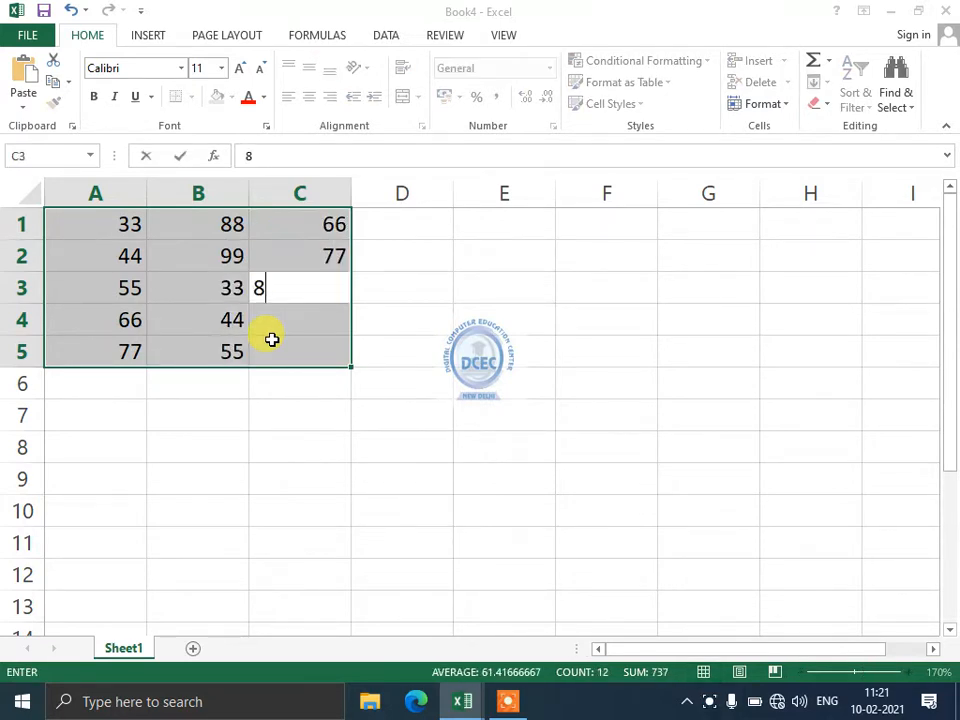
key(Return)
text(99)
key(Return)
text(34)
key(Return)
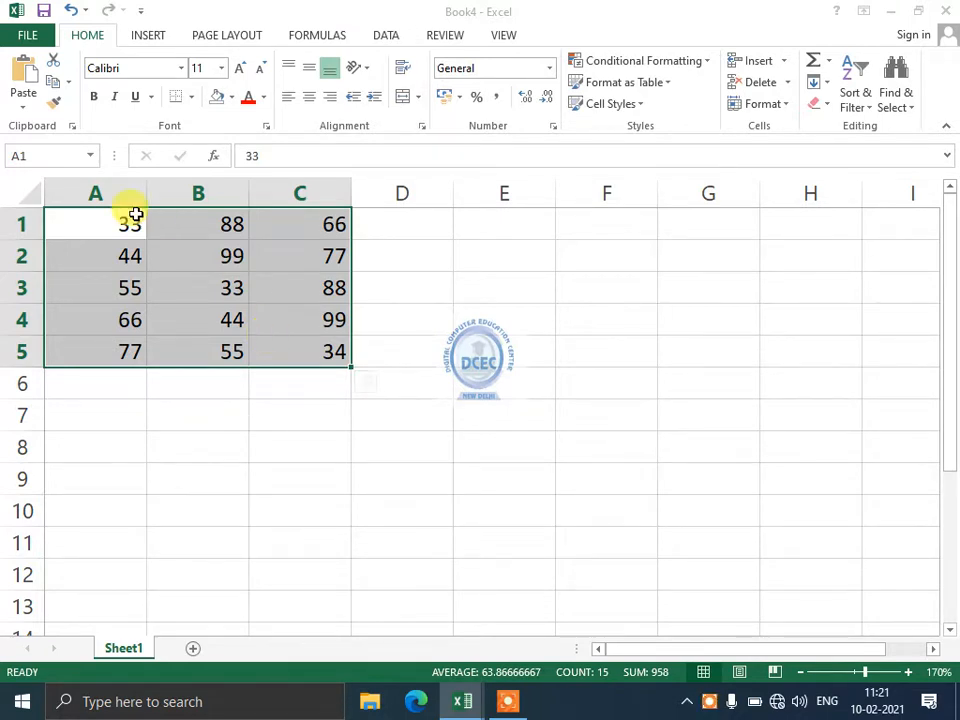
Copy the range A1:C5, paste it at E1 and at E8, and end copy mode
click(120, 285)
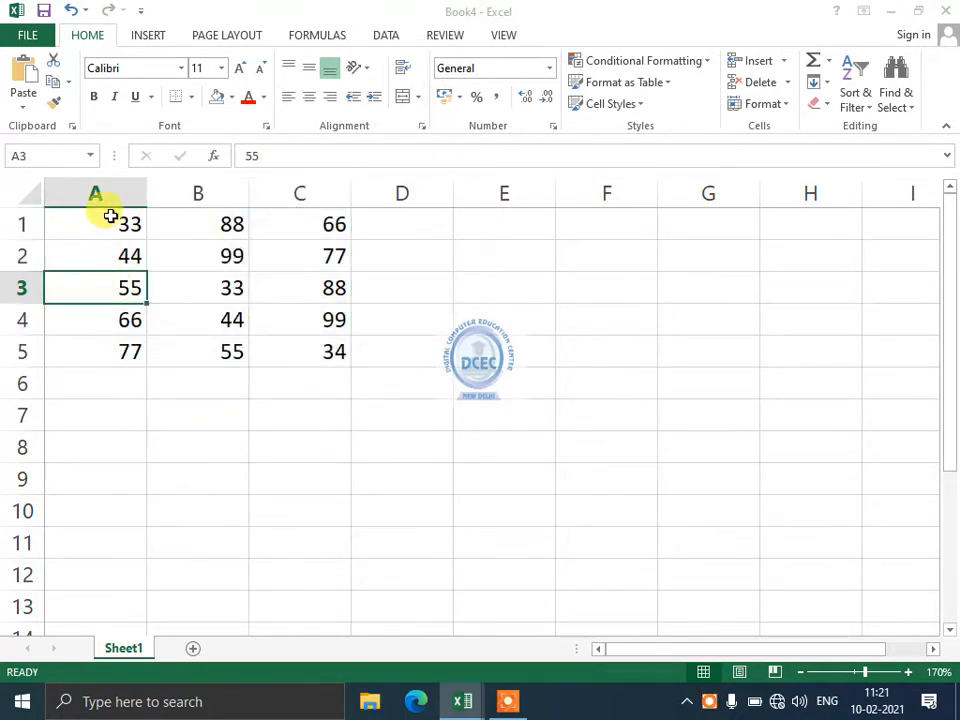
drag(111, 214, 289, 348)
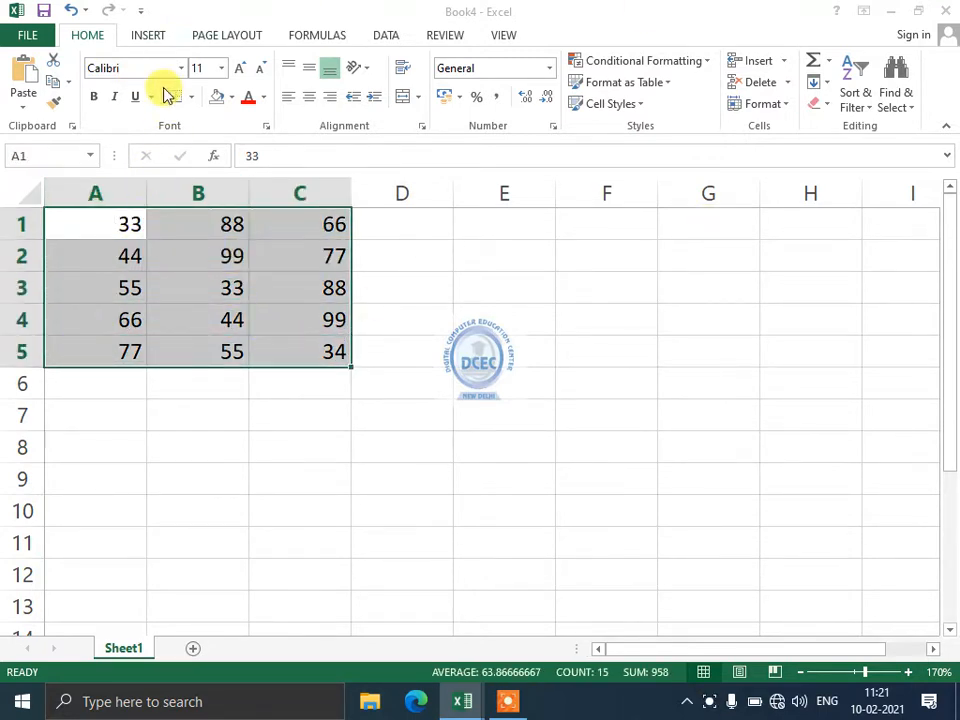
click(55, 88)
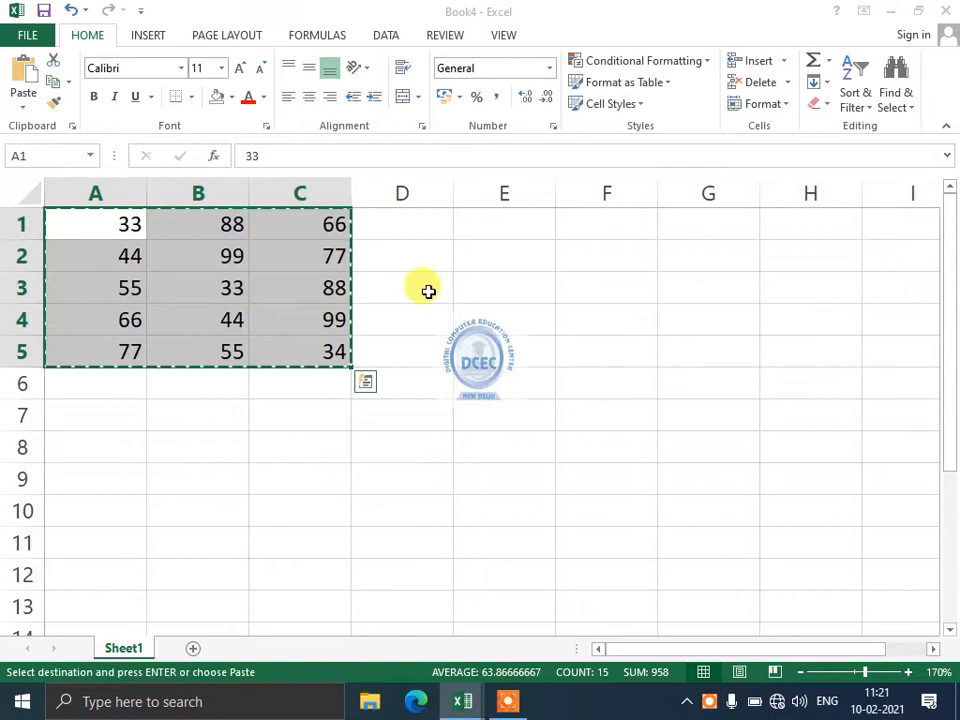
click(486, 225)
click(27, 100)
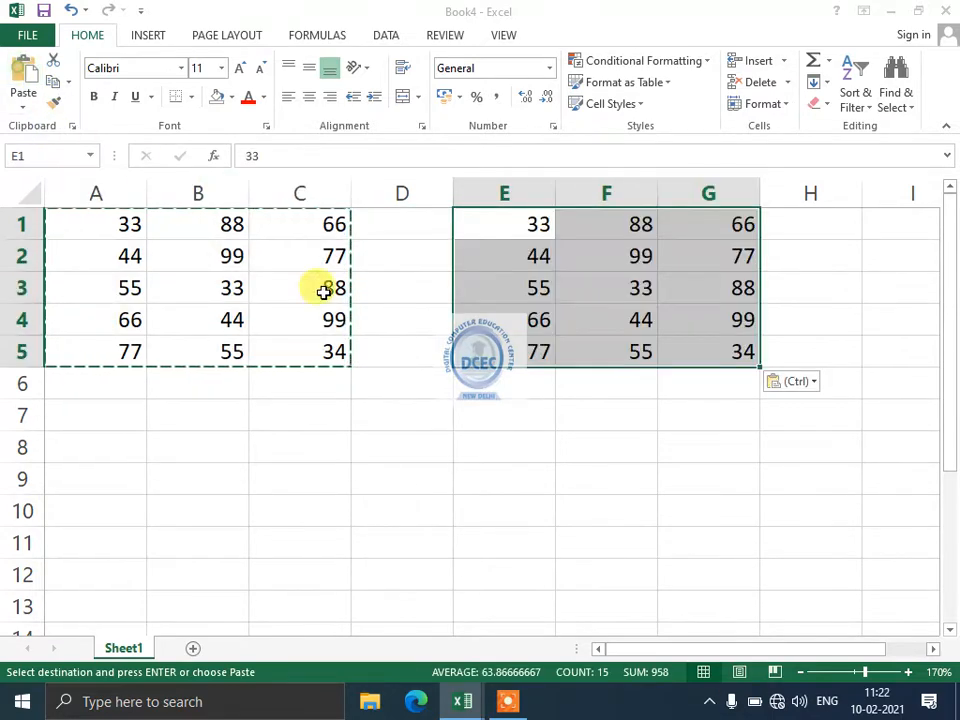
click(467, 455)
click(30, 85)
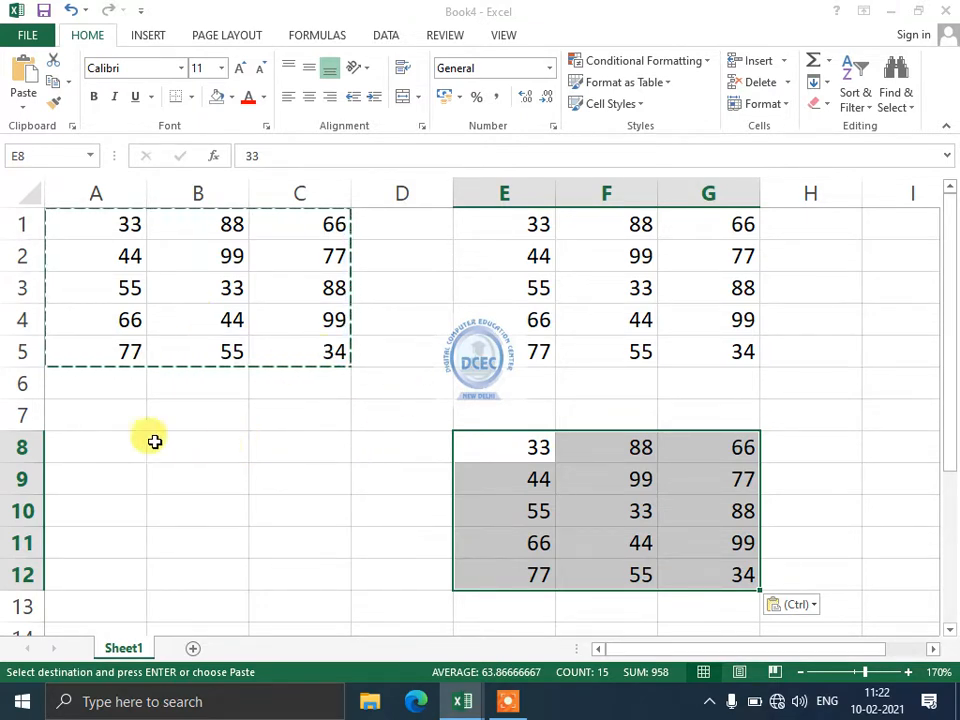
click(77, 439)
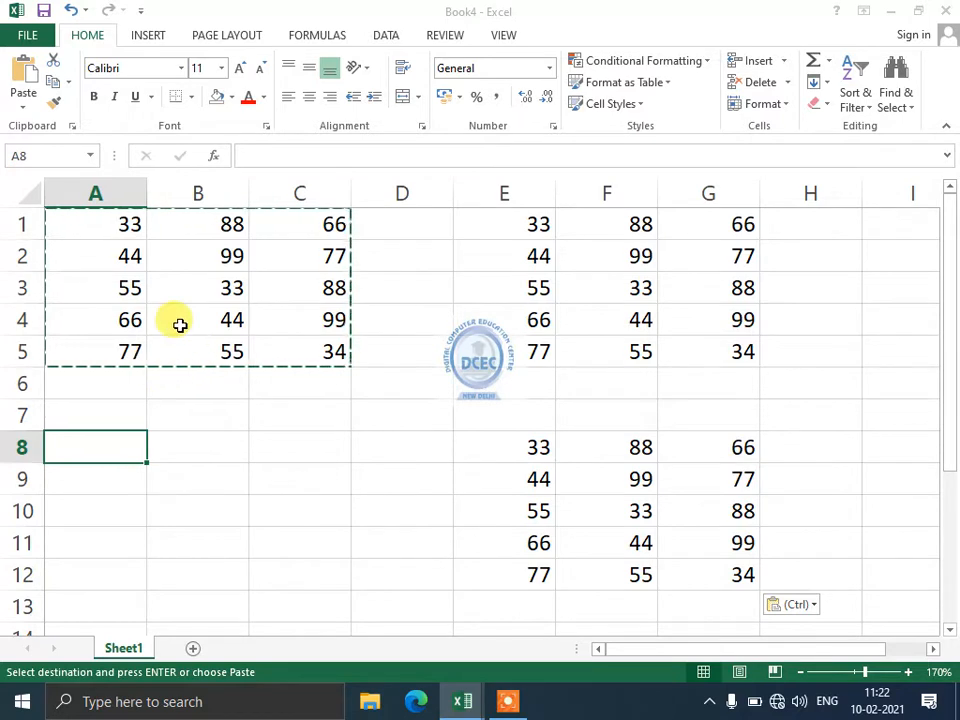
key(Escape)
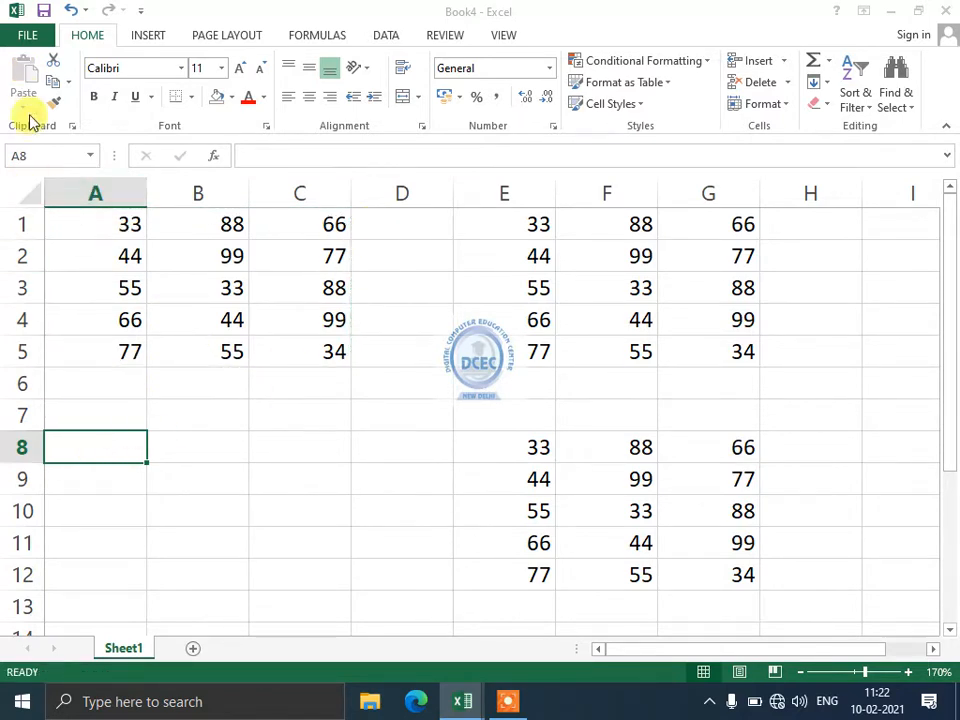
Copy the range A1:C5 again and paste it at A9
click(96, 222)
drag(110, 226, 289, 349)
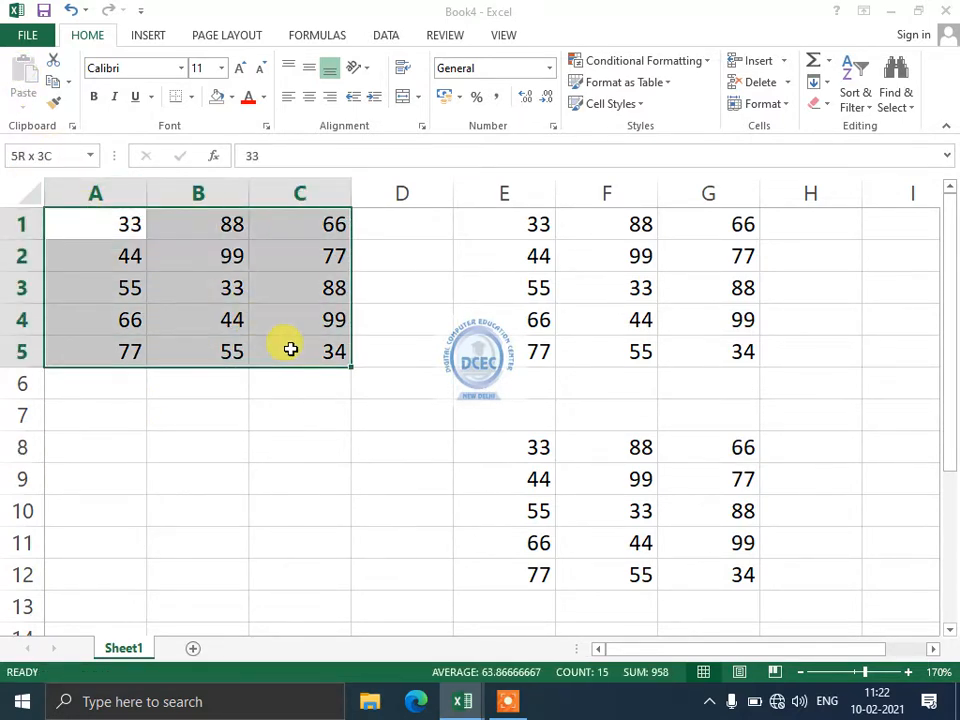
click(53, 81)
click(79, 481)
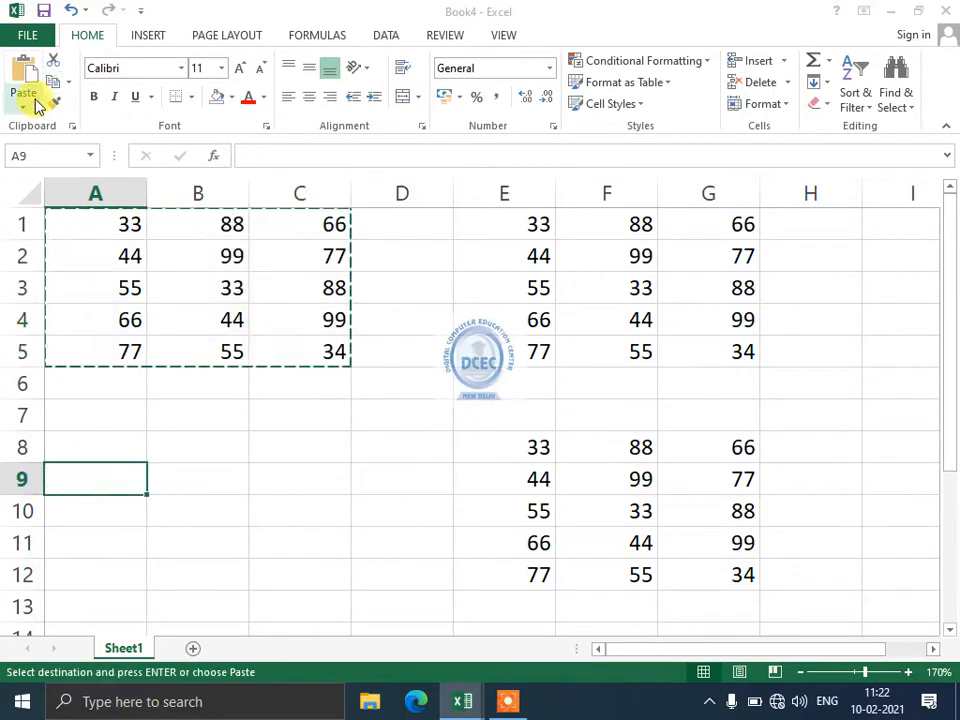
click(20, 82)
key(Escape)
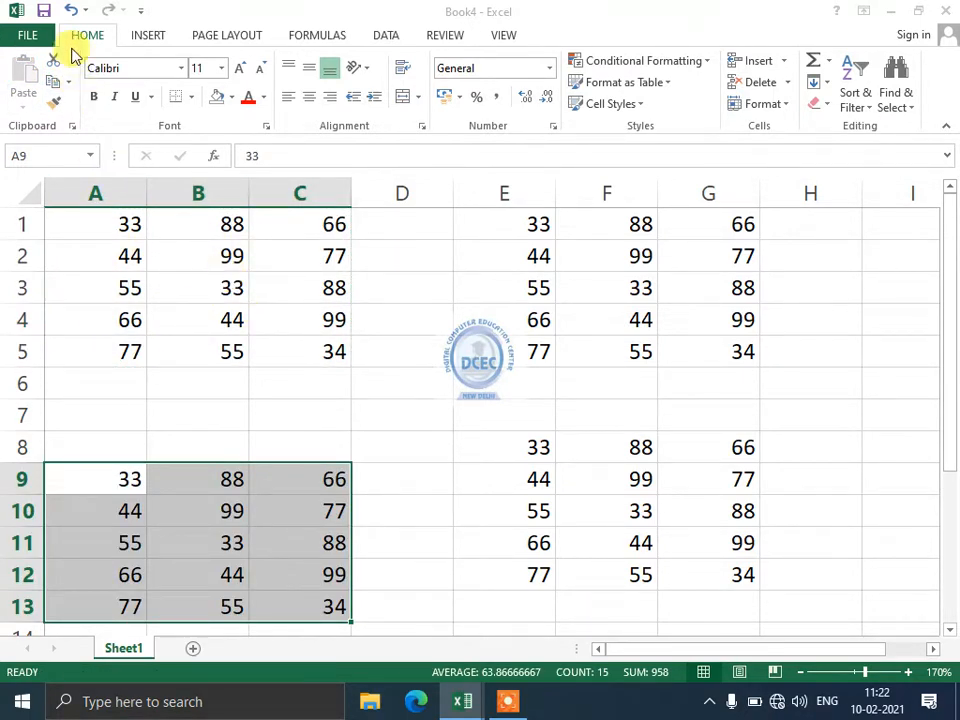
Undo the three pasted copies at A9, E8 and E1
click(73, 12)
click(73, 12)
click(73, 12)
key(Escape)
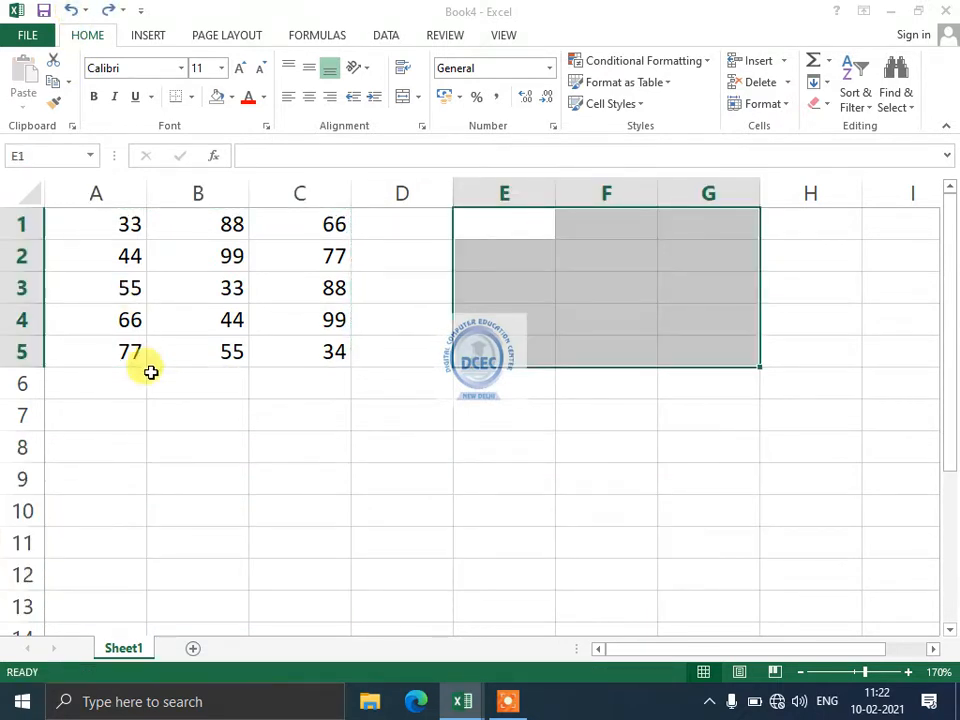
Cut the range A1:C5, paste it at E2, and undo the move
drag(79, 220, 320, 355)
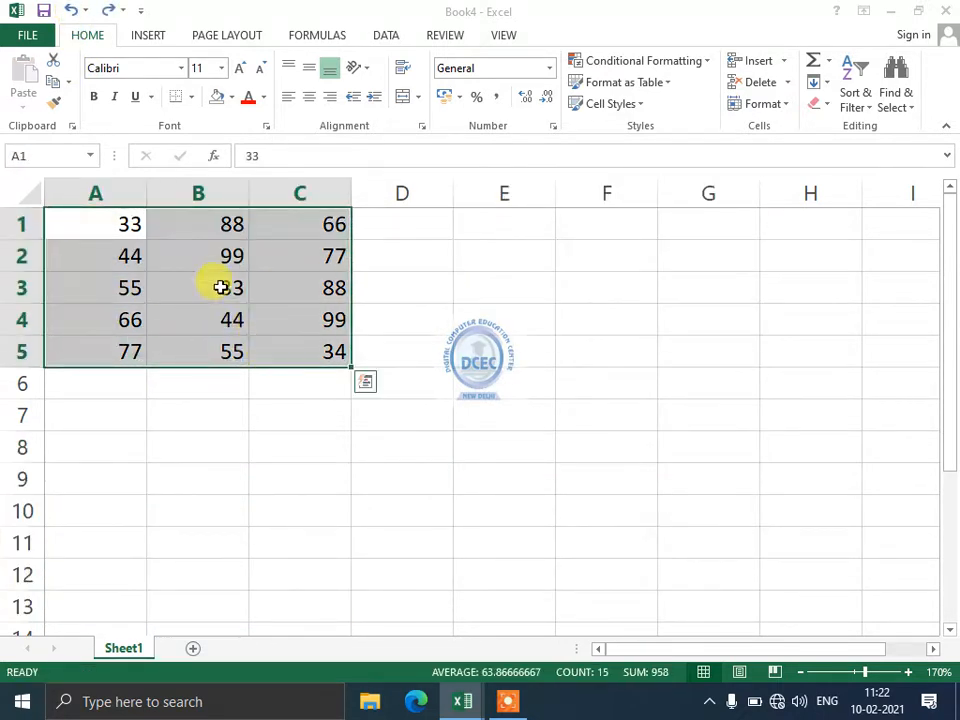
click(53, 60)
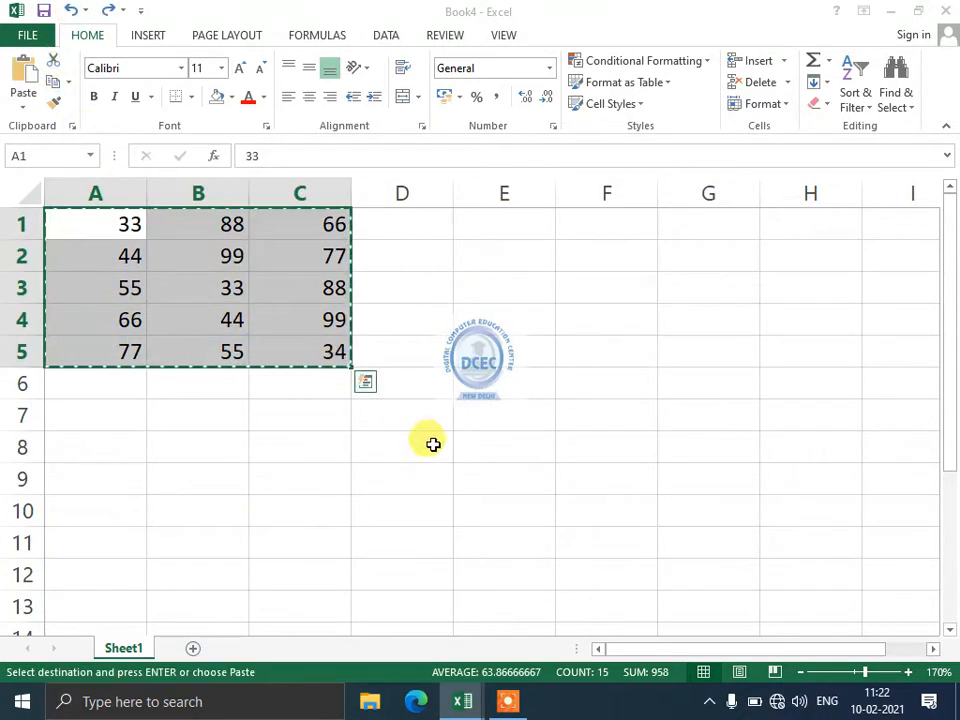
click(489, 257)
click(24, 80)
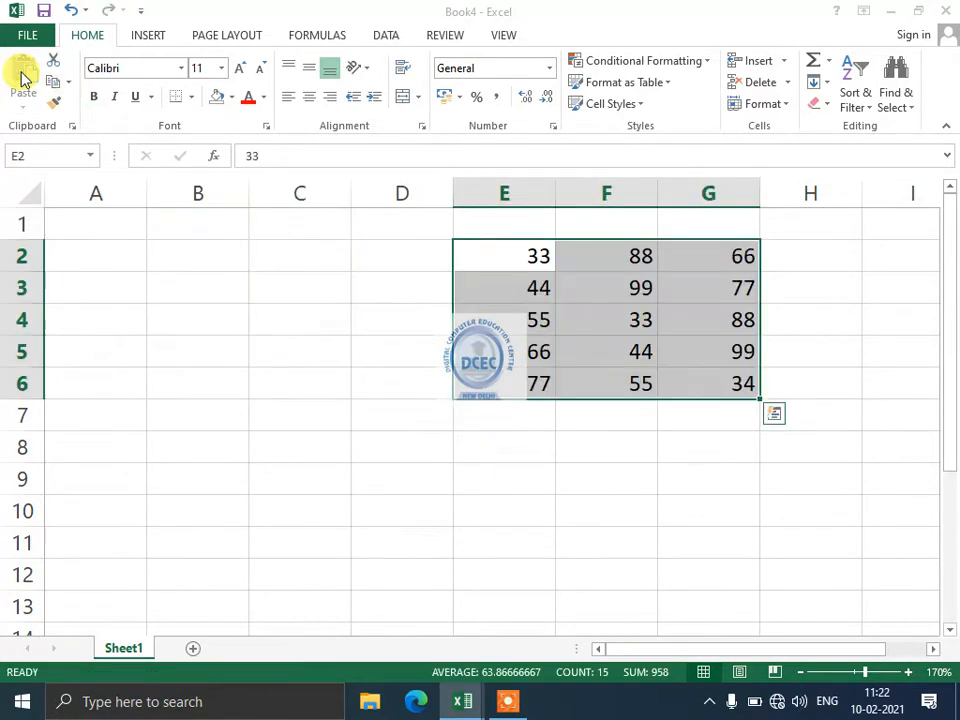
key(ctrl+z)
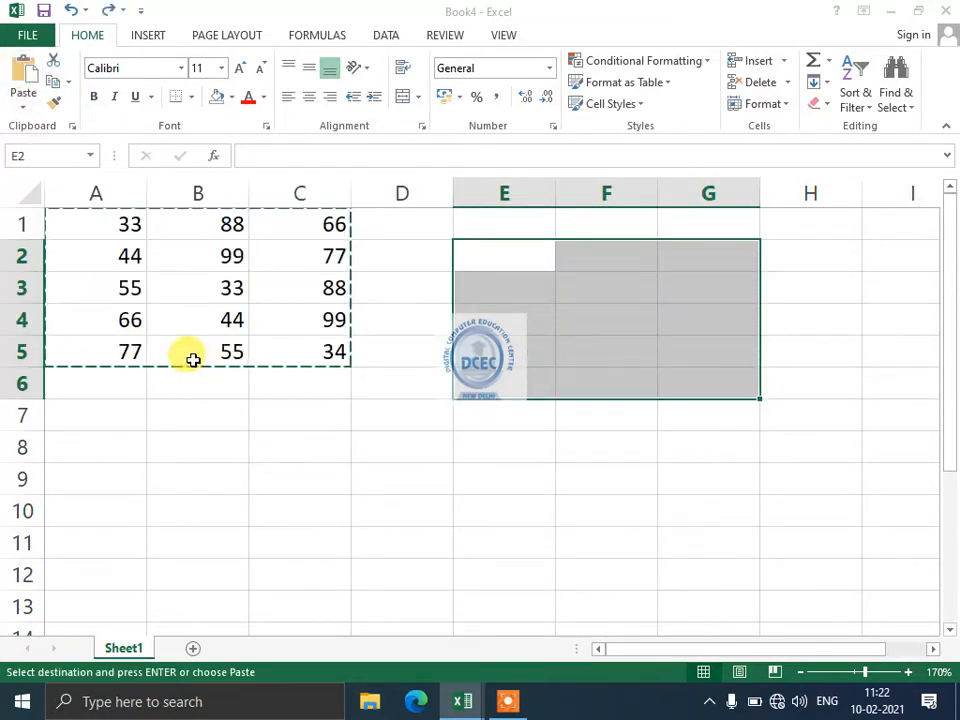
key(Escape)
Format A1:C5 as bold, italic and underlined, and apply All Borders
drag(283, 349, 95, 224)
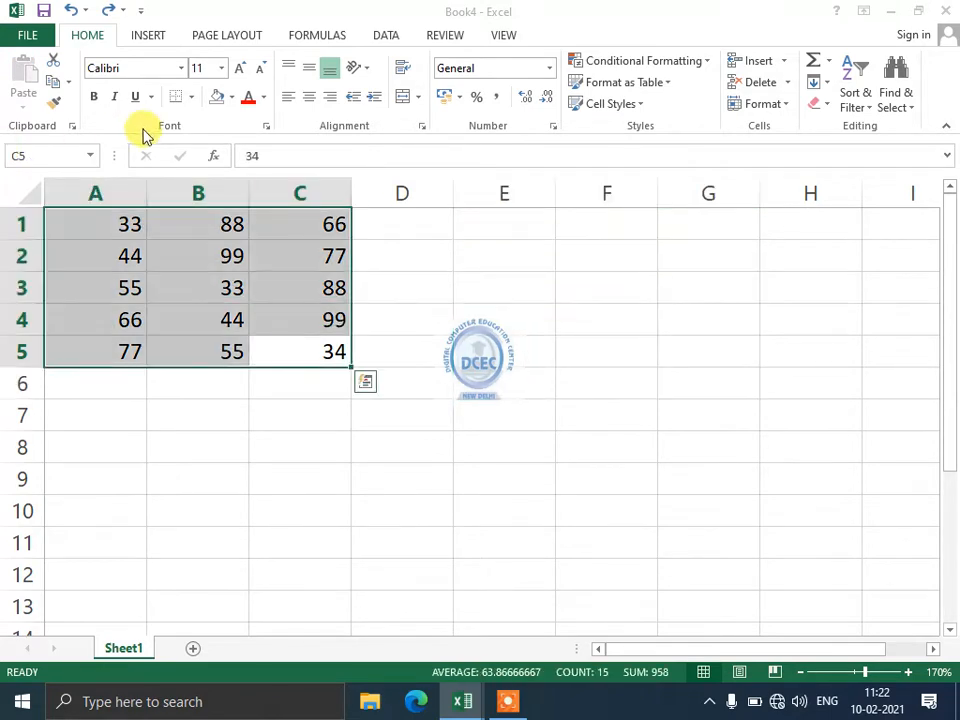
click(93, 97)
click(114, 97)
click(134, 97)
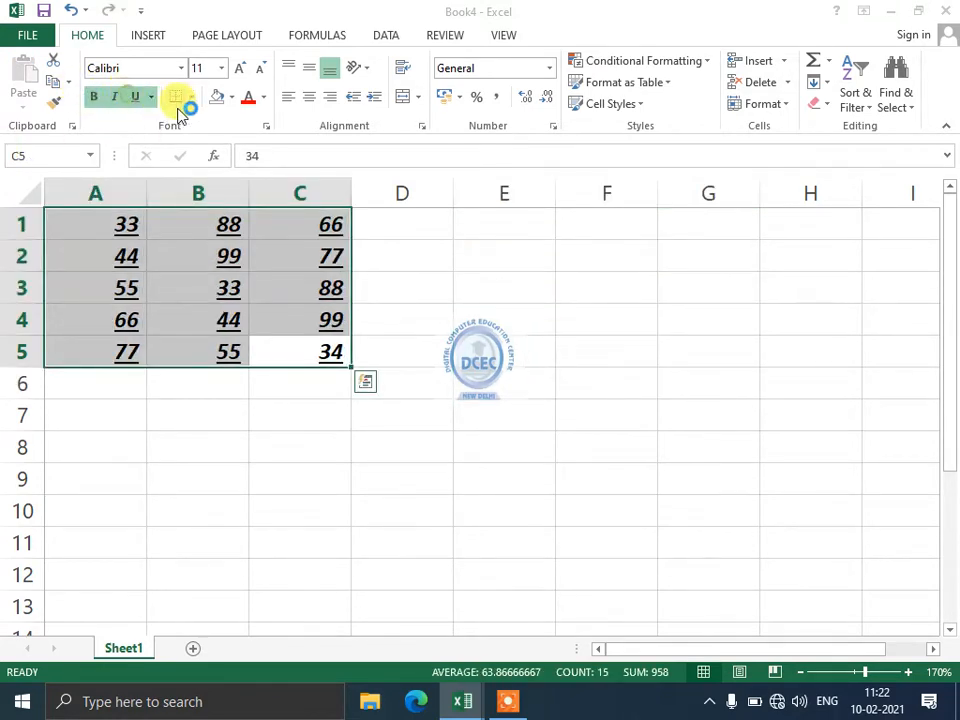
click(192, 96)
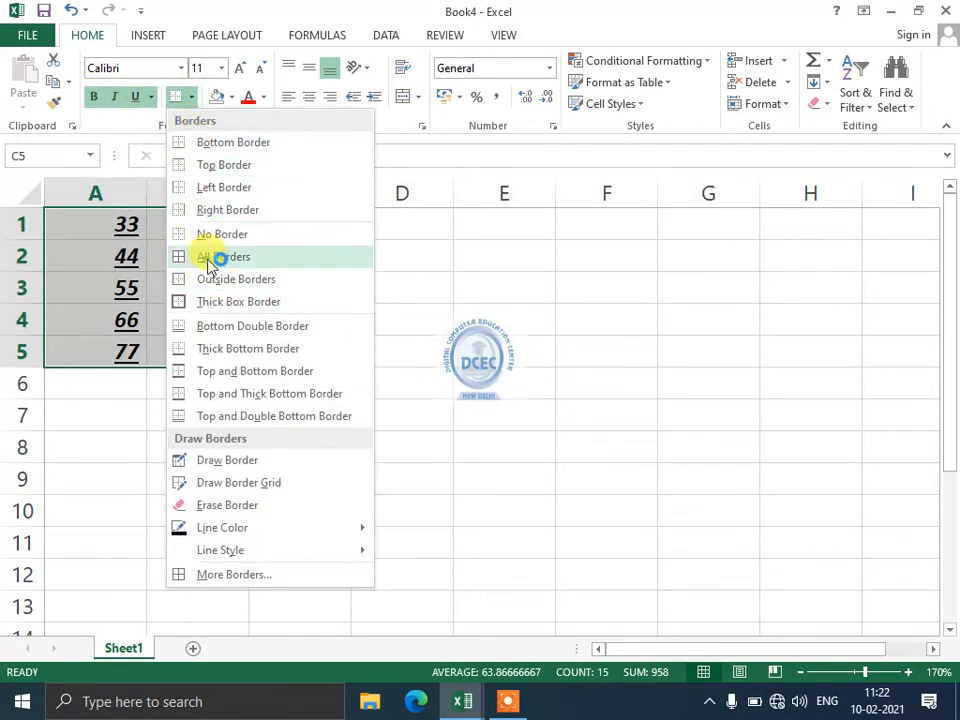
click(212, 255)
Increase the font size of A1:C5 to 16 and color the text red
click(241, 69)
click(241, 69)
click(241, 69)
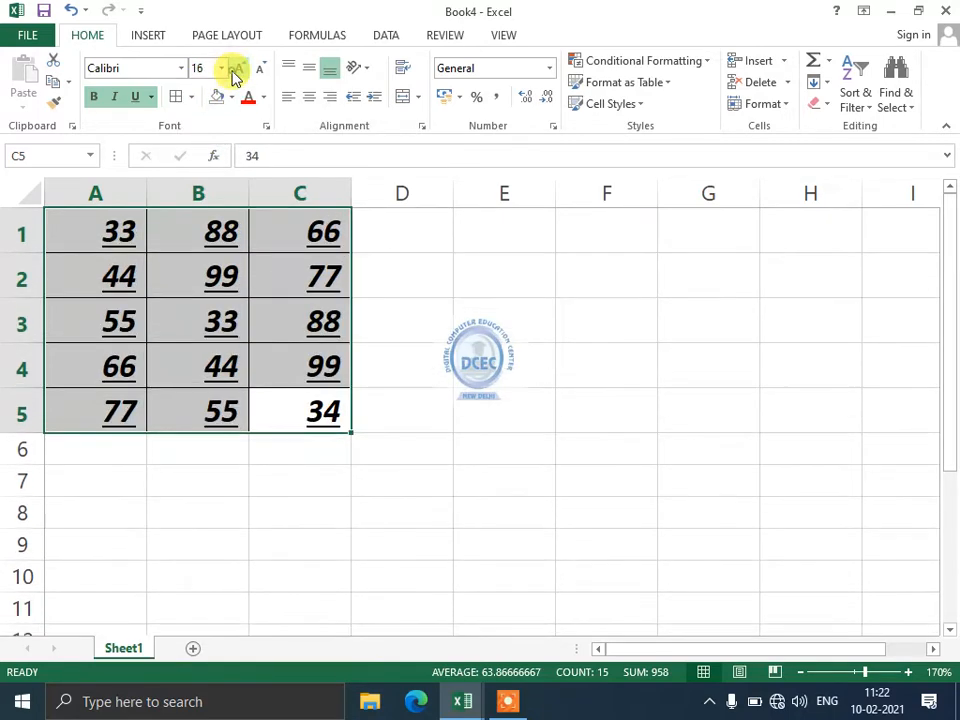
click(263, 98)
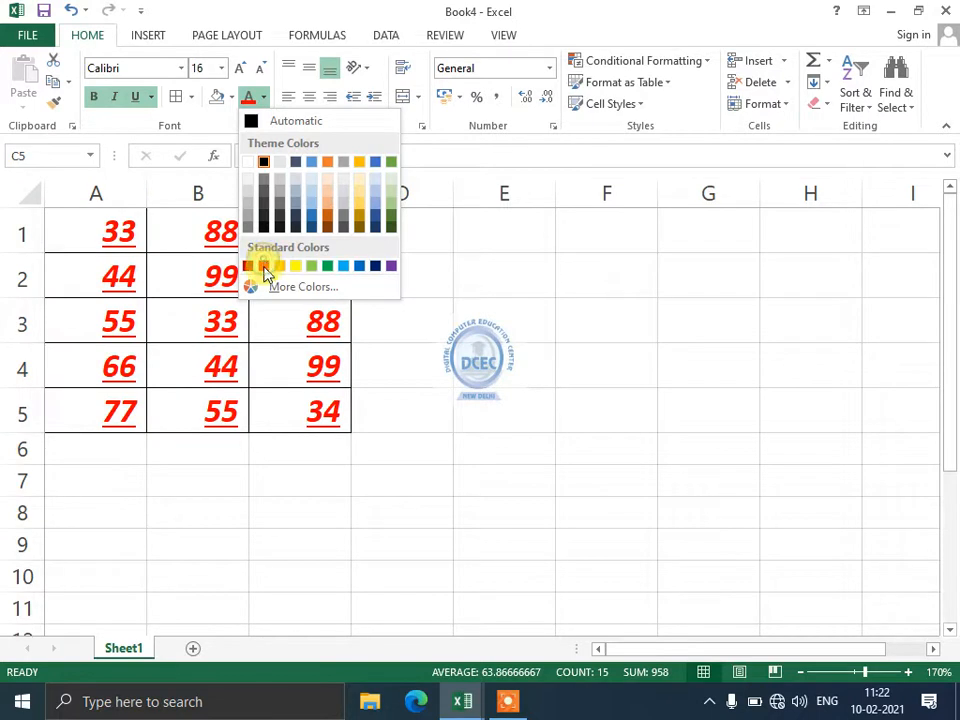
click(263, 266)
Clear all formats from A1:C5 while keeping the numbers
click(816, 106)
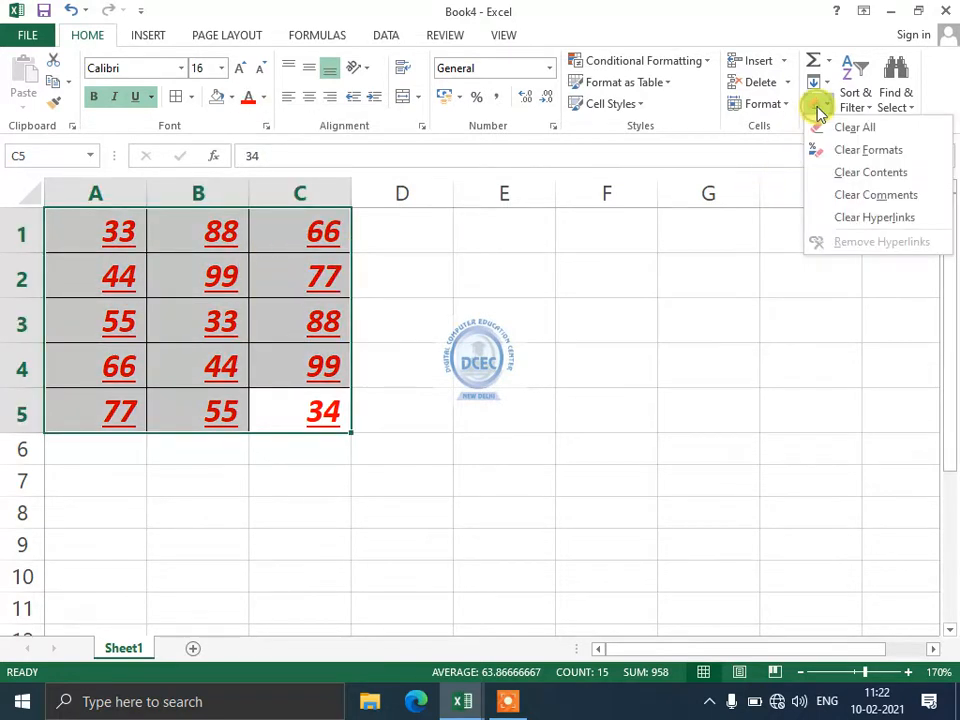
click(858, 150)
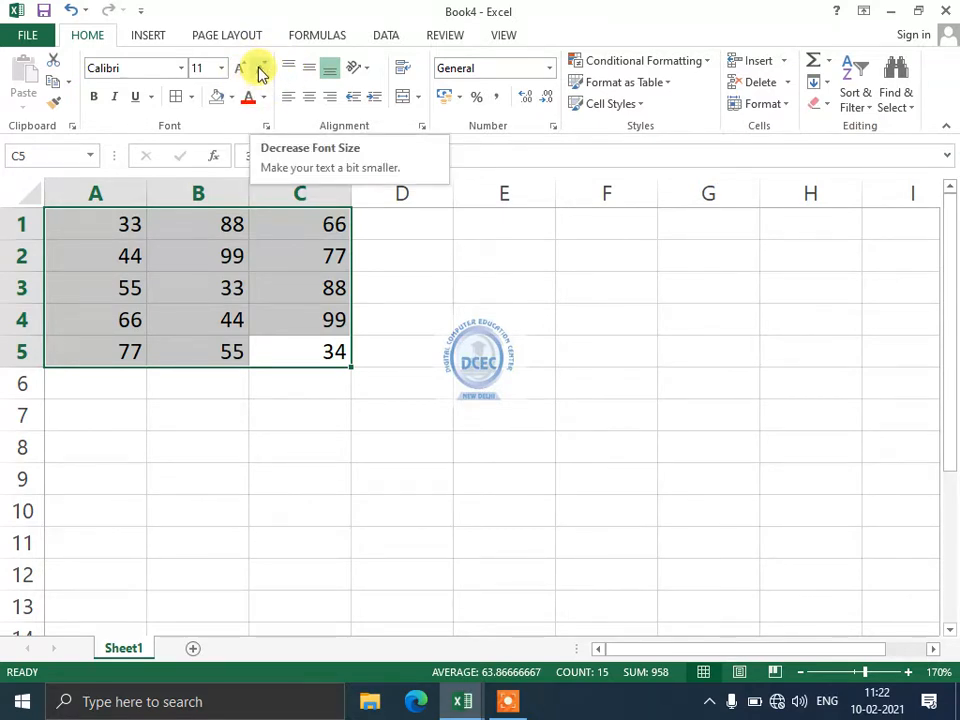
click(822, 106)
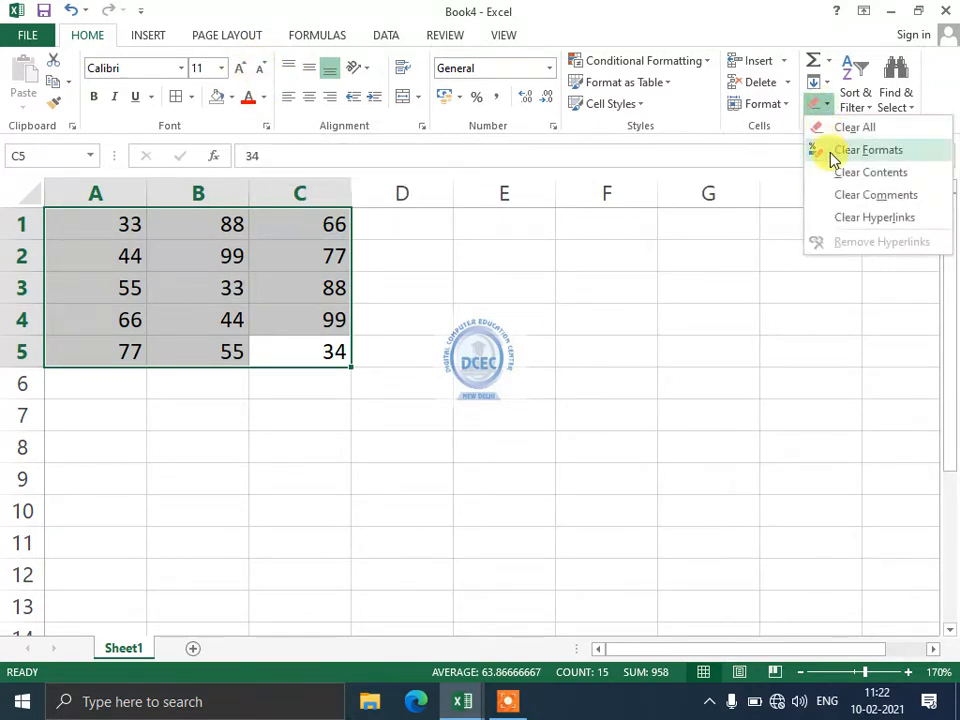
click(205, 313)
Select cell A1, widen column A slightly and make row 1 slightly taller
click(150, 212)
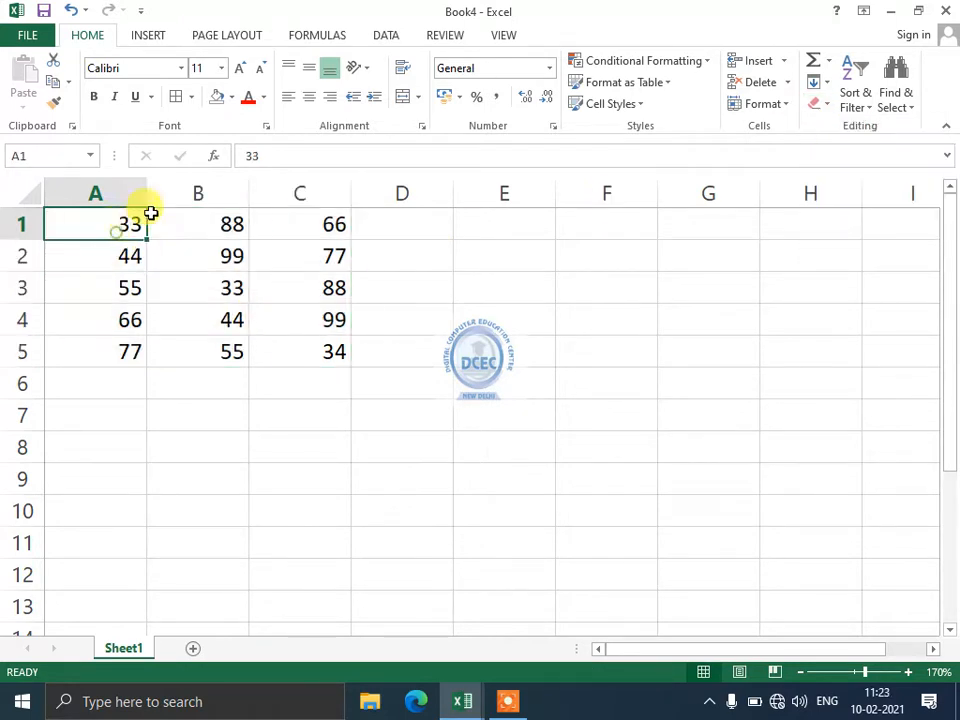
drag(146, 192, 161, 192)
drag(30, 241, 26, 250)
Try left, center and right horizontal alignment on cell A1, cycling through them twice and ending on right
click(290, 100)
click(307, 104)
click(329, 102)
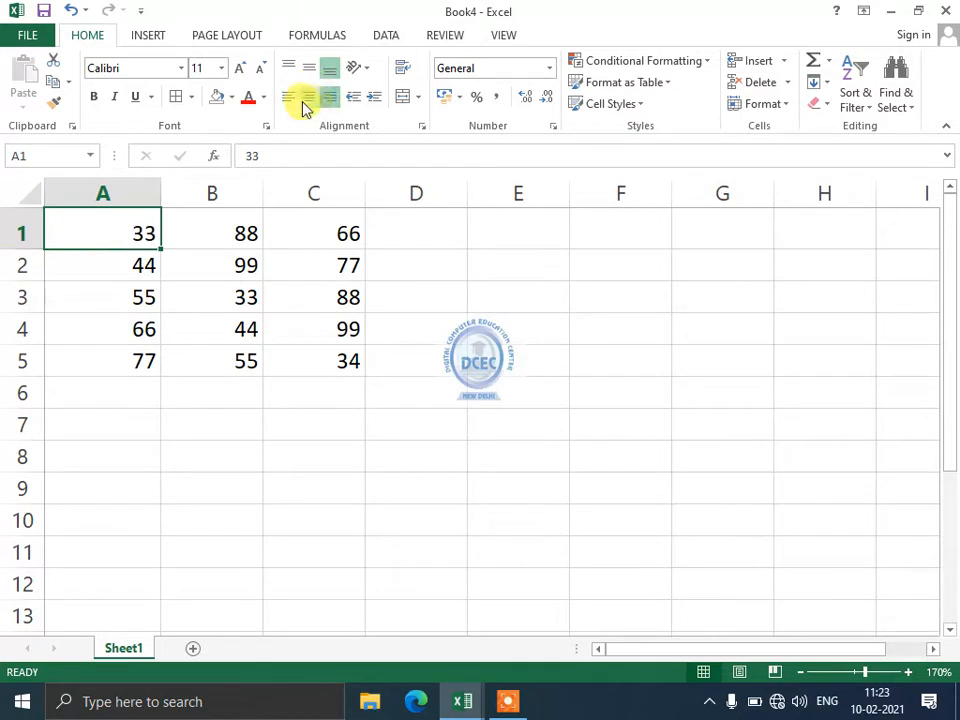
click(290, 105)
click(310, 102)
click(328, 100)
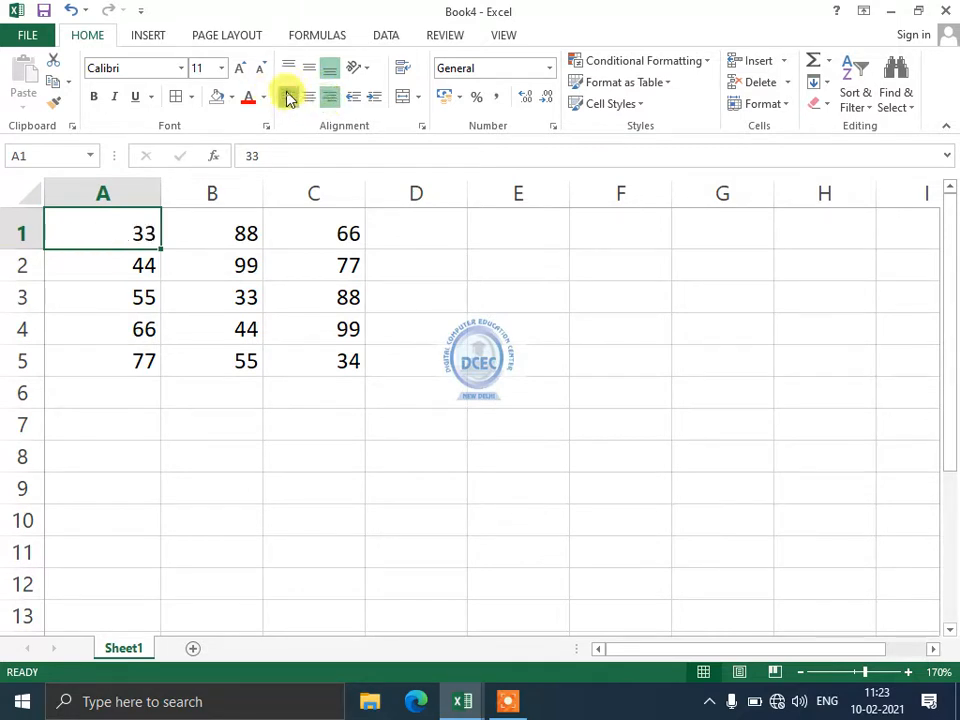
Try left and top alignment on cell A1, and set it back to bottom and right alignment
click(289, 97)
click(289, 70)
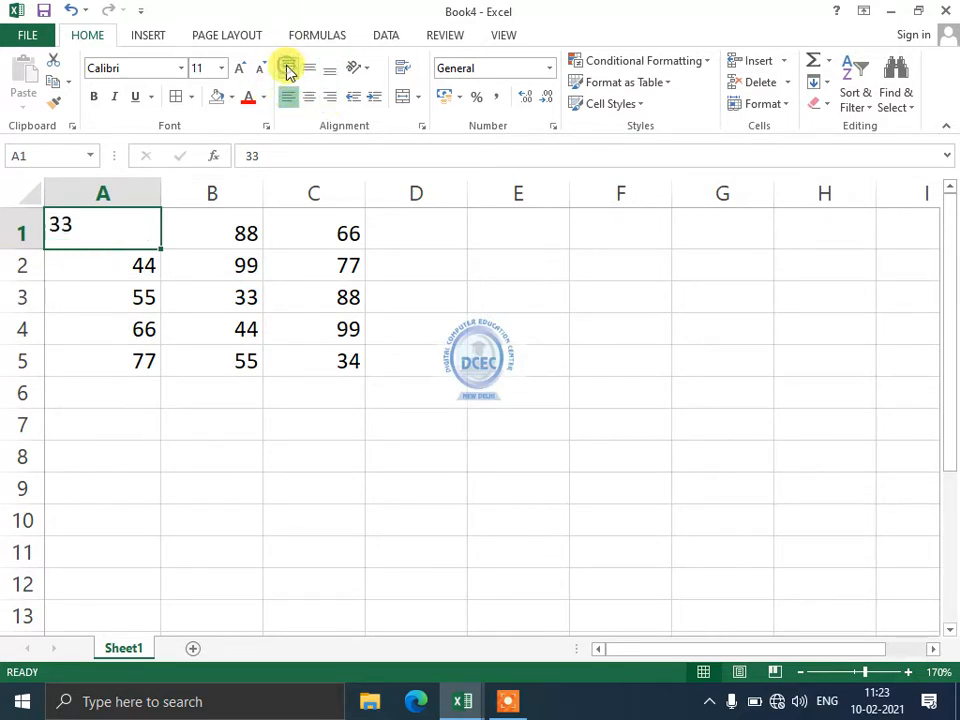
click(330, 72)
click(333, 97)
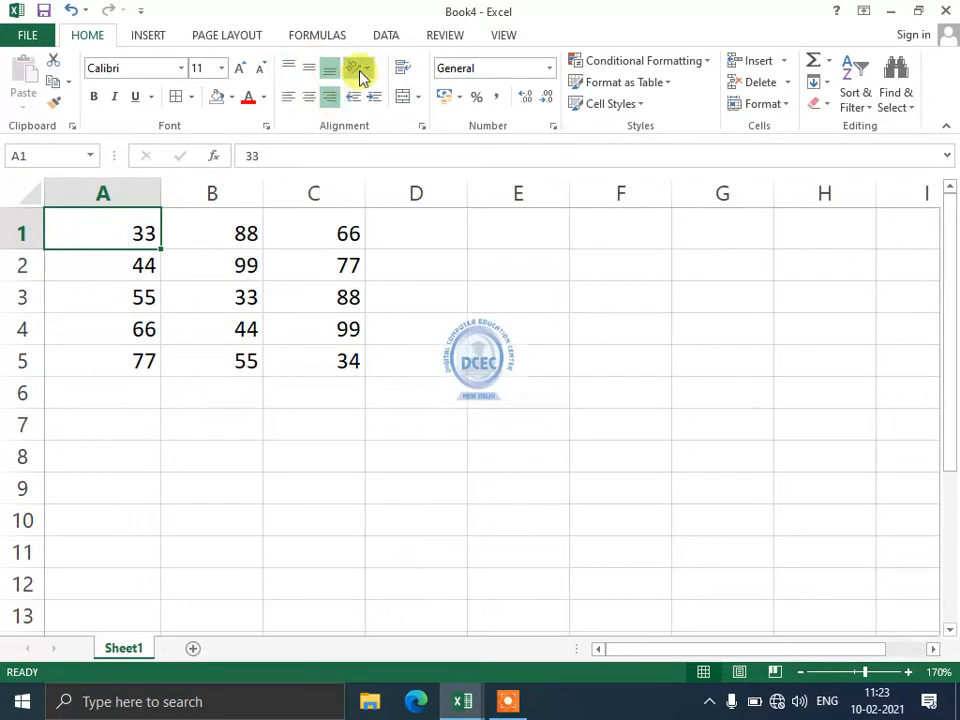
Try the Angle Clockwise, Angle Counterclockwise and Vertical Text orientations on cell A1, and return it to horizontal text
click(360, 72)
click(369, 114)
click(363, 72)
click(367, 92)
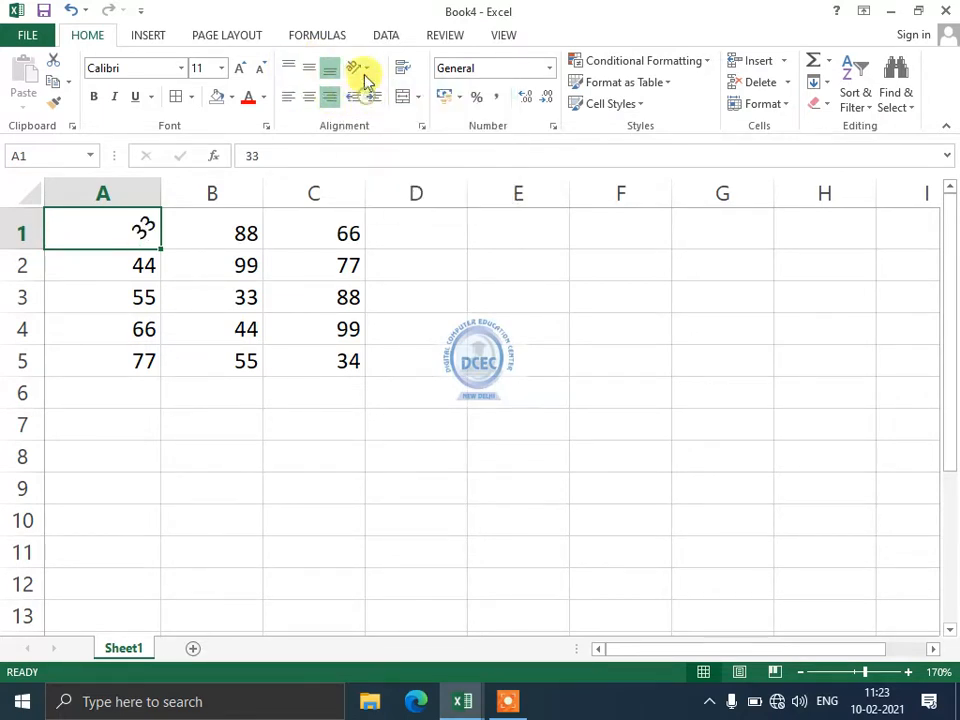
click(364, 76)
click(360, 137)
click(362, 80)
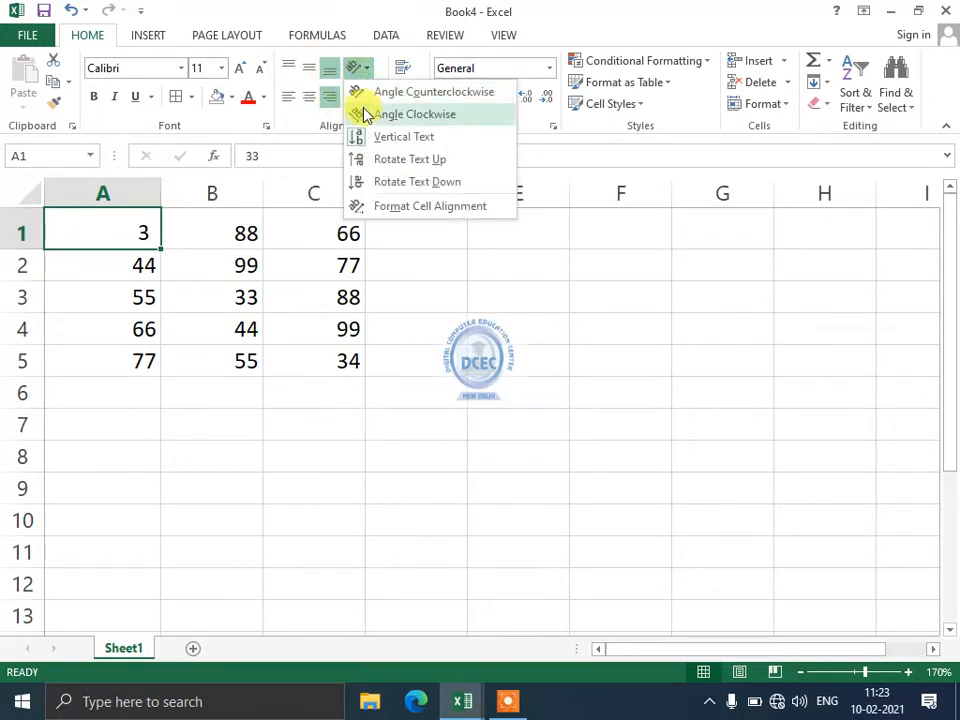
click(364, 114)
click(364, 77)
click(369, 114)
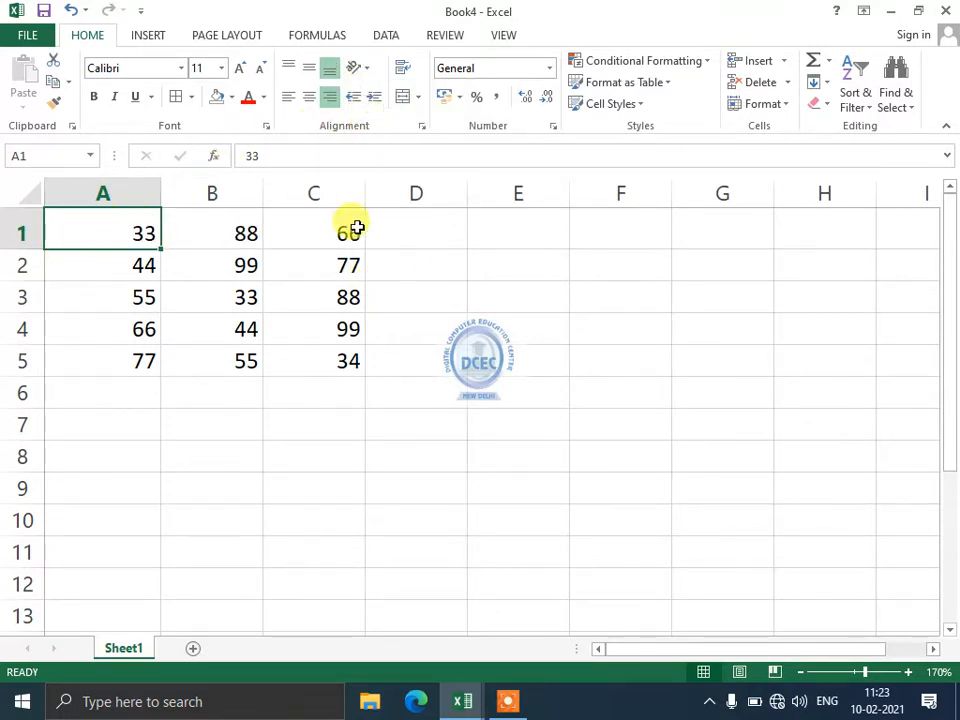
Increase the indent of cell A1 and decrease it back to the cell border
click(370, 106)
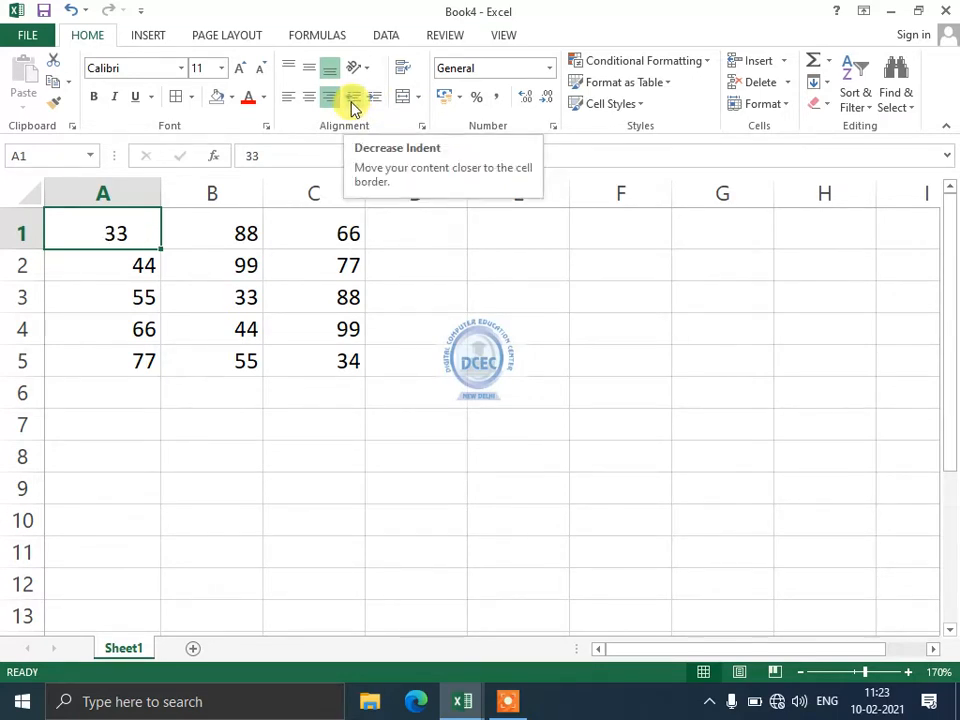
click(352, 106)
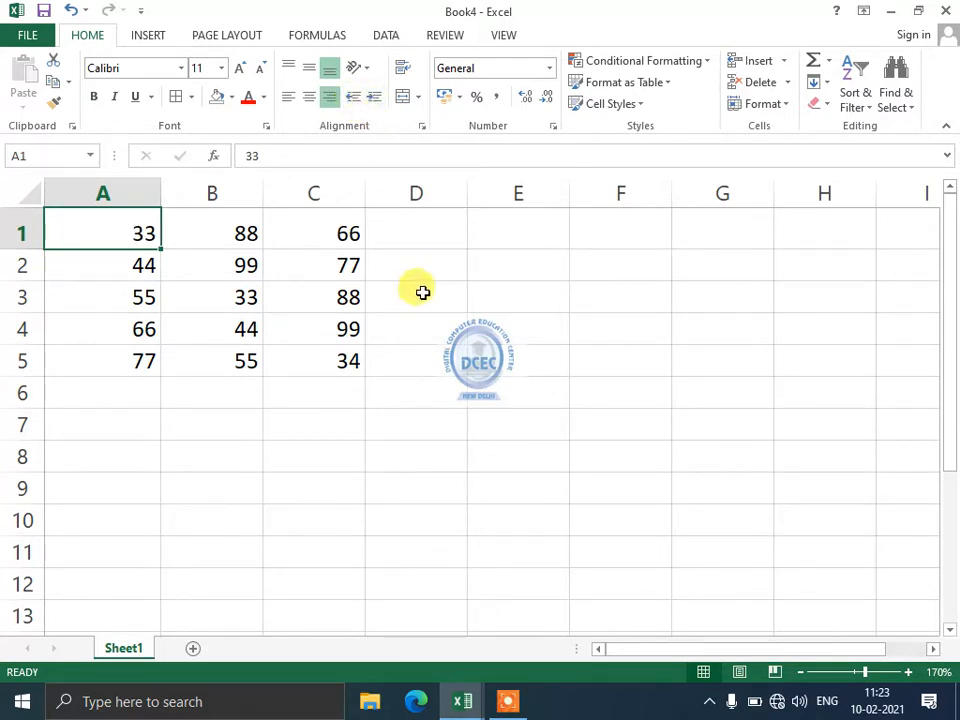
Enter a sample person's full name in cell E3
click(422, 292)
key(Right)
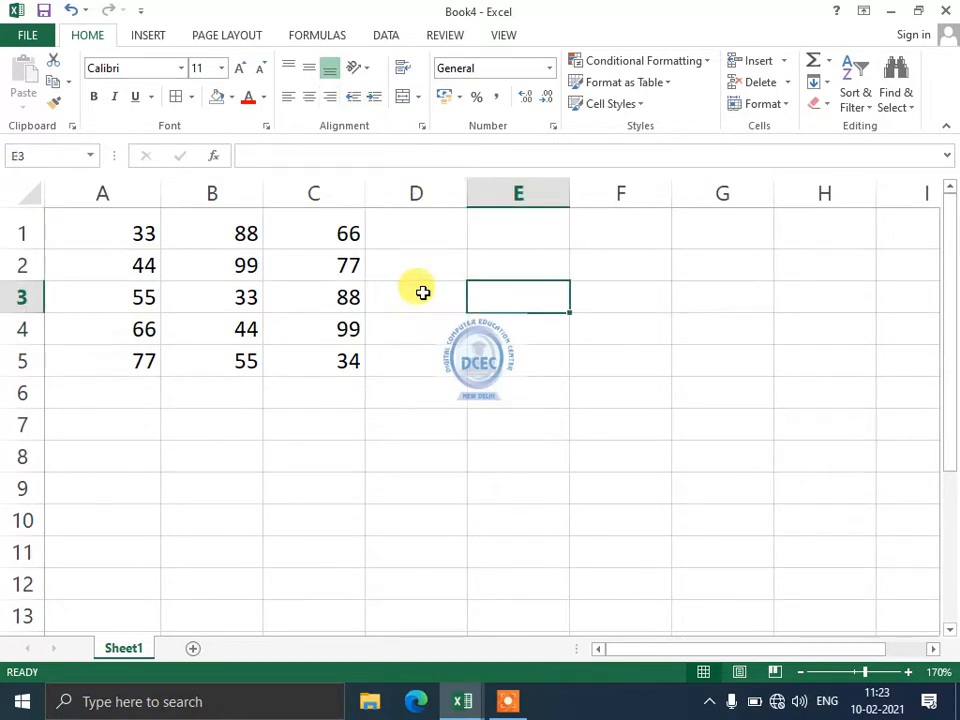
text(ram kumar)
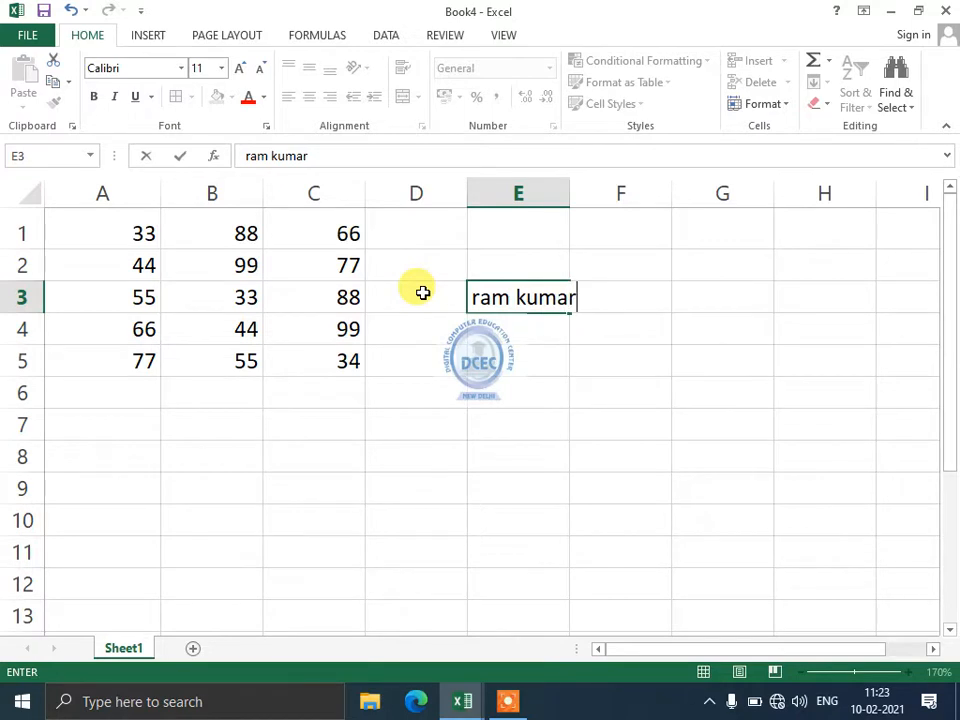
text( kumar)
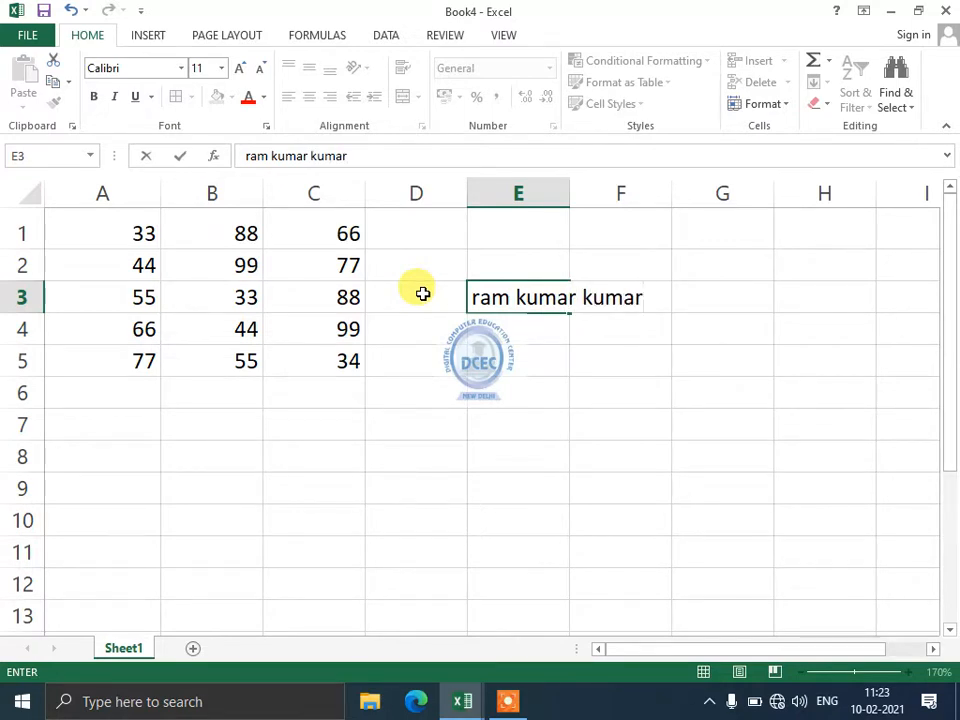
text( singh)
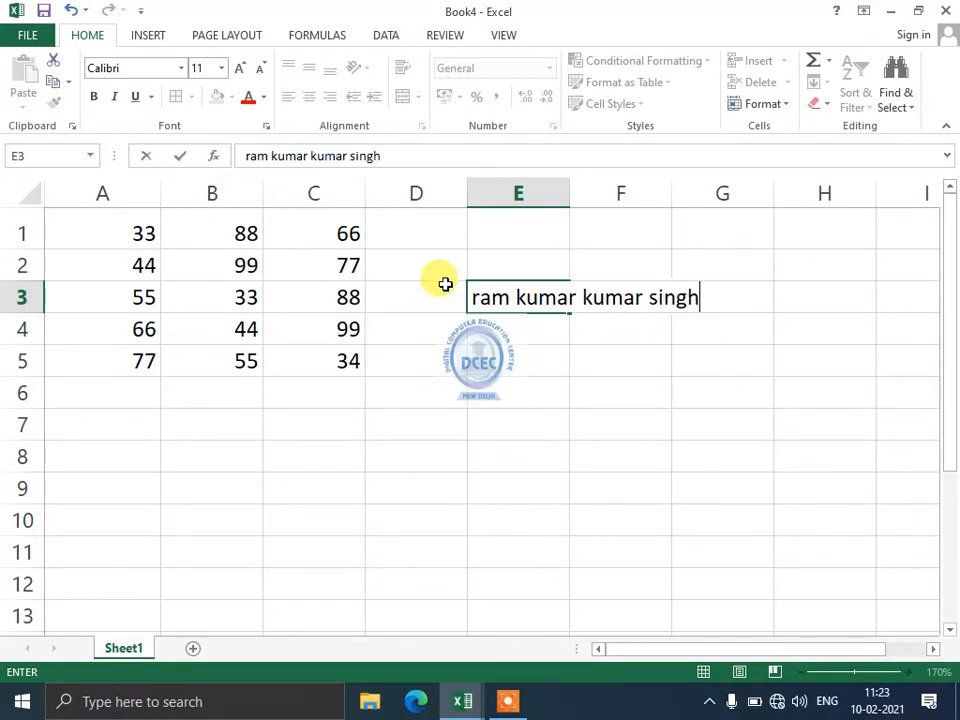
key(Return)
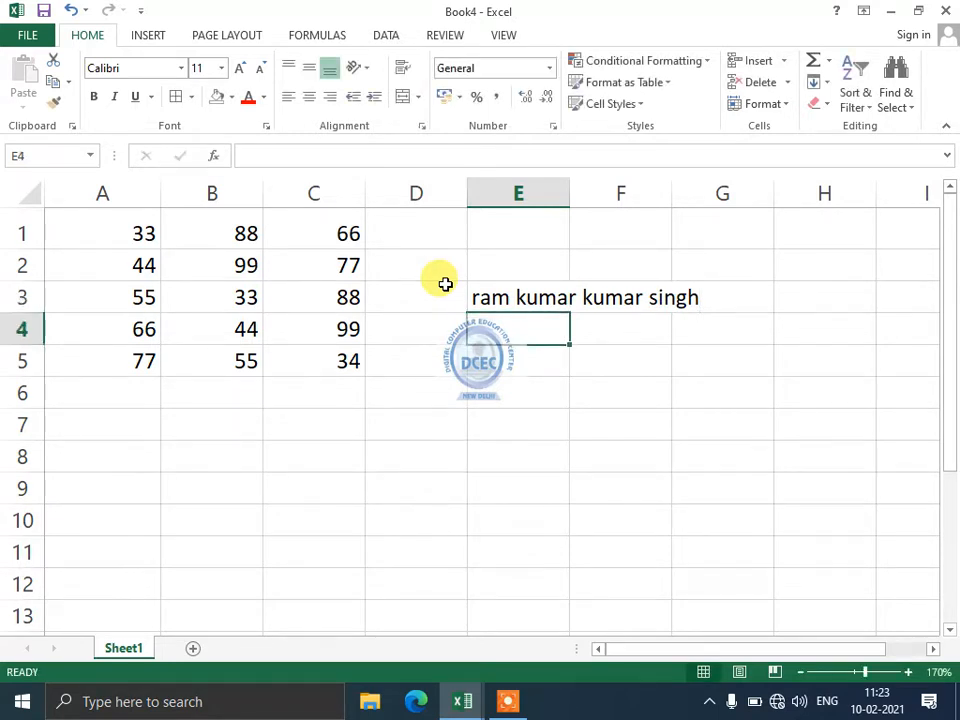
Merge and center the name across cells E3:G3
click(523, 296)
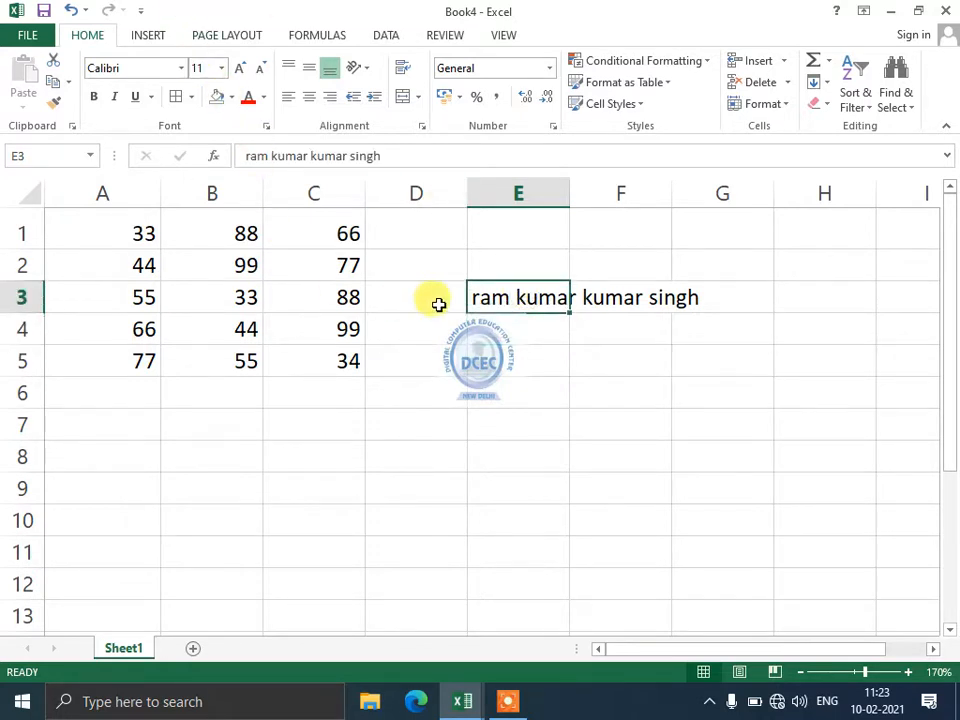
drag(491, 294, 679, 299)
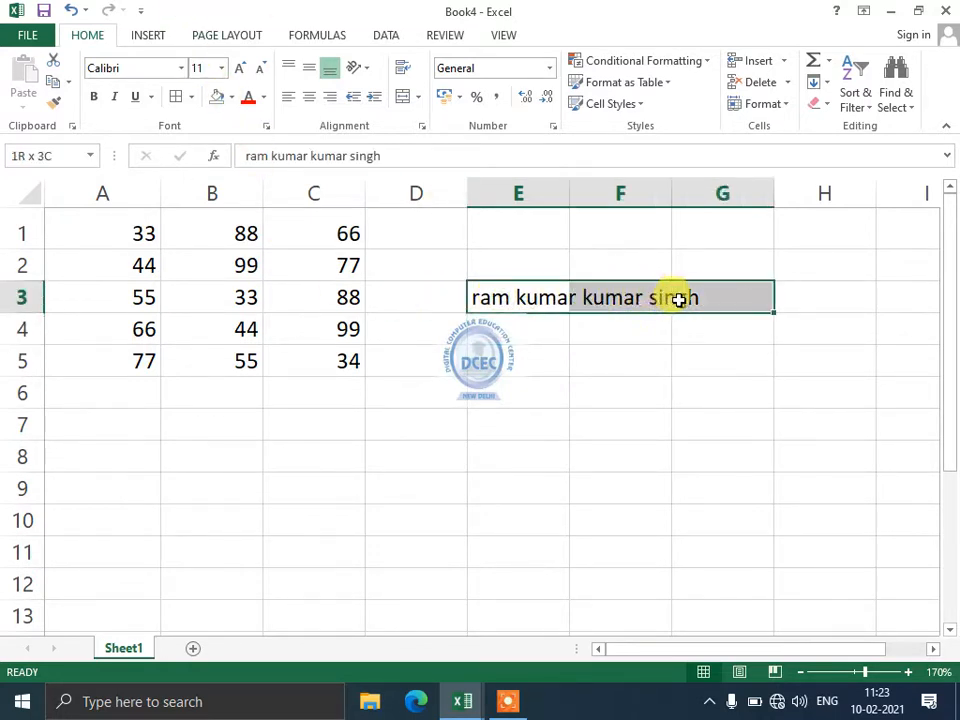
click(403, 99)
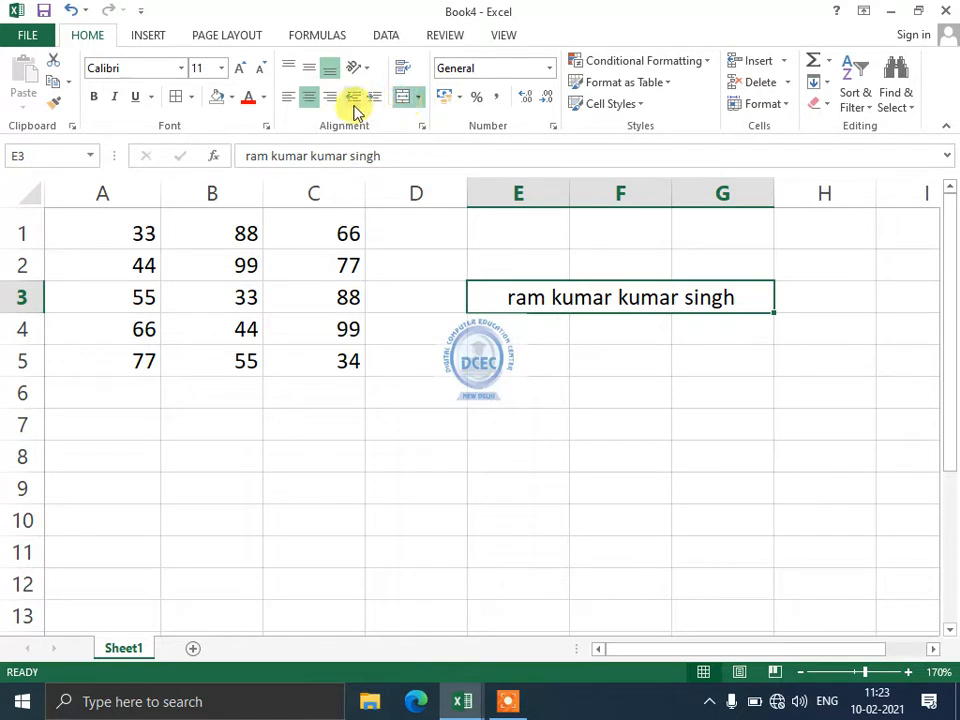
Try left, center and right alignment on the merged cell E3:G3, return it to center and unmerge it
click(288, 100)
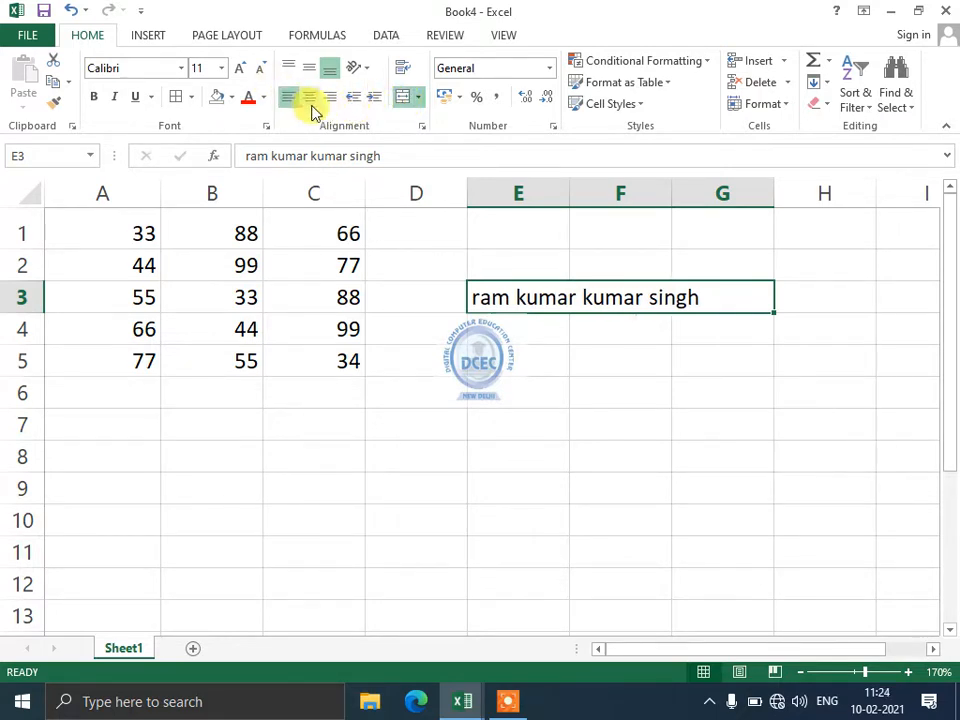
click(311, 100)
click(331, 99)
click(309, 99)
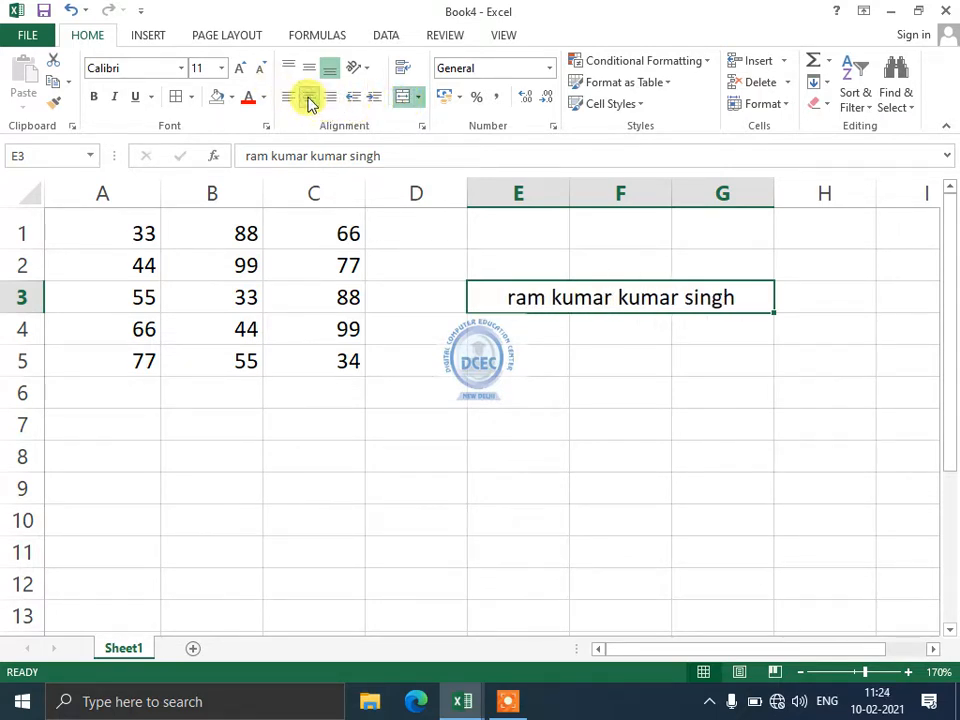
click(403, 100)
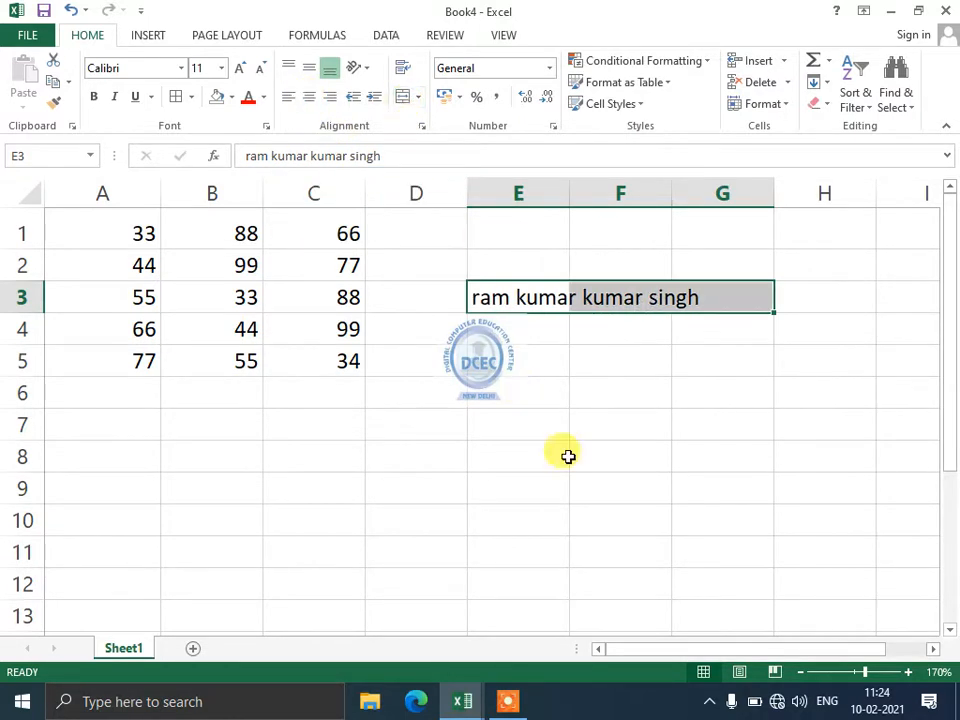
Try making row 3 several lines taller, and undo the height change
click(540, 424)
click(502, 305)
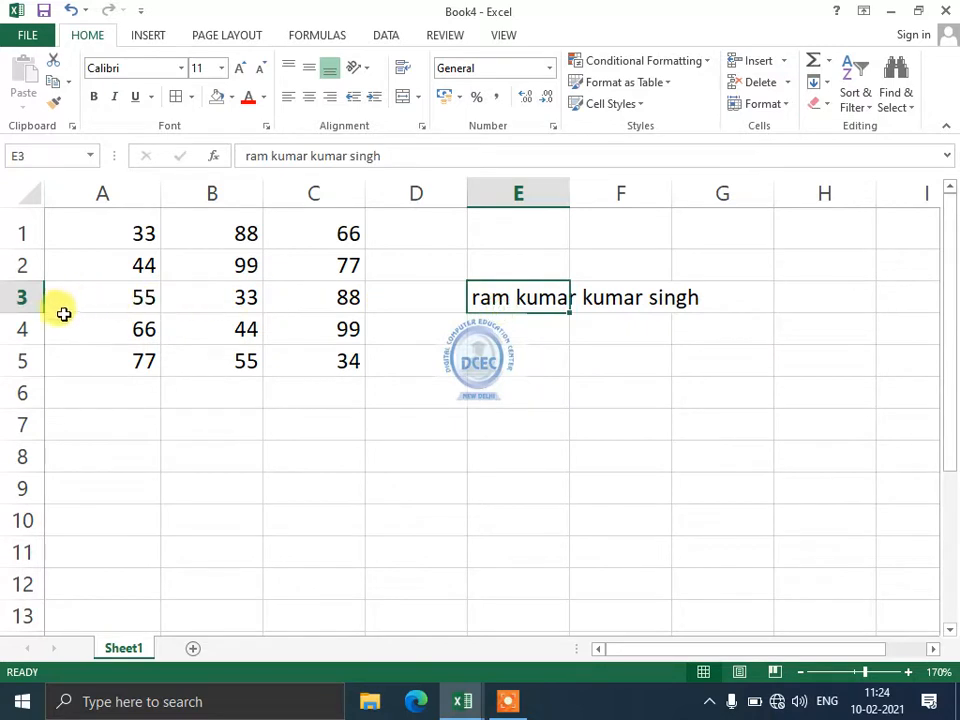
drag(39, 313, 41, 396)
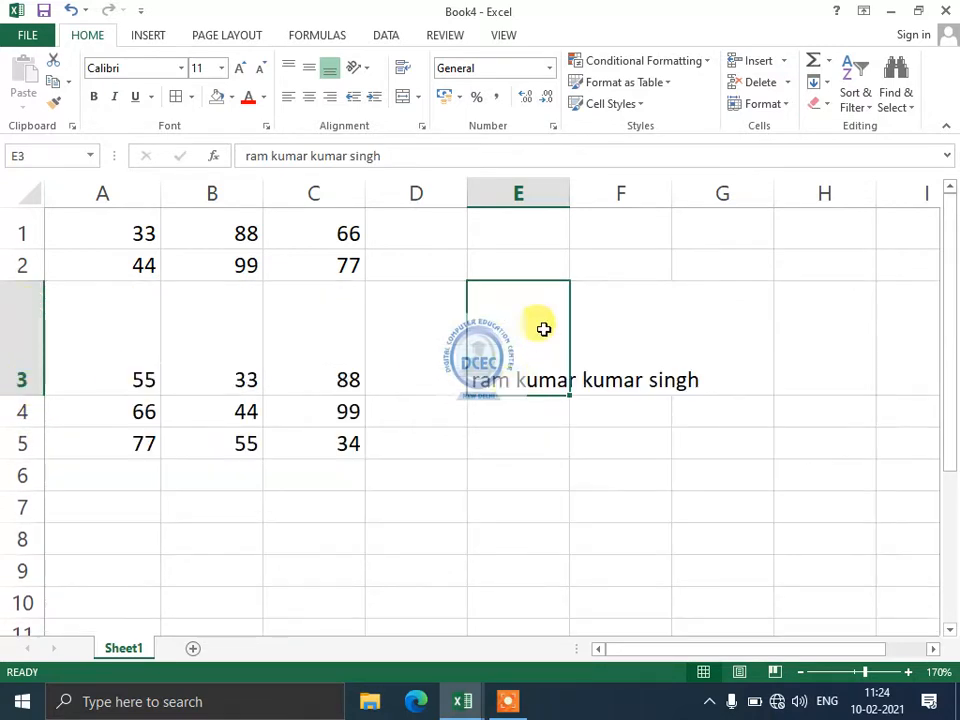
click(71, 11)
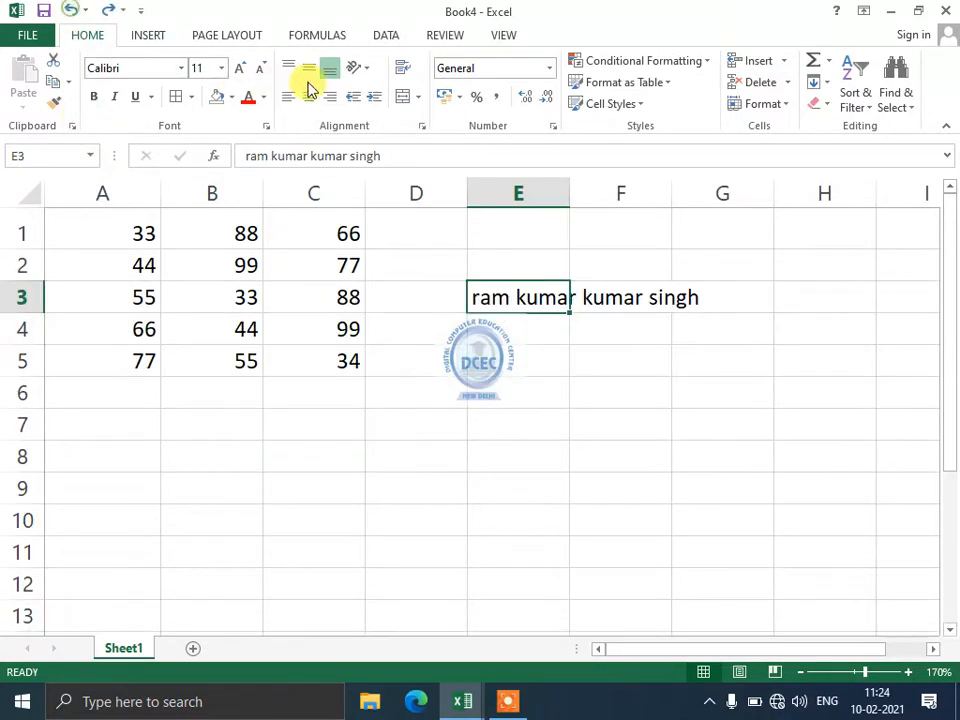
Toggle Wrap Text on and off repeatedly for the name in cell E3, ending with it off
click(402, 70)
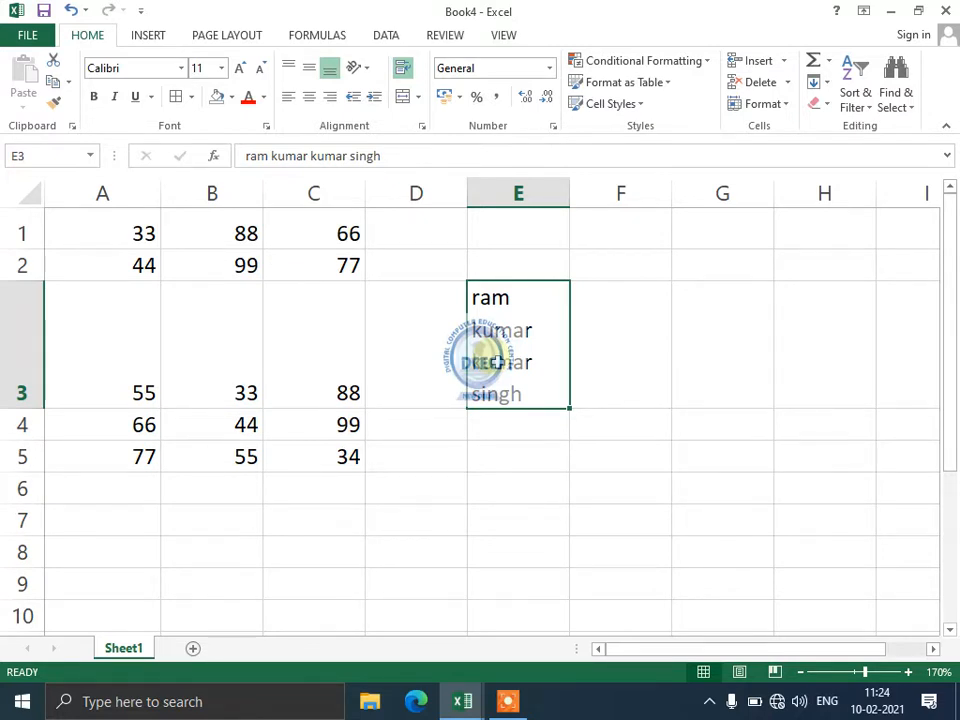
click(402, 70)
click(402, 70)
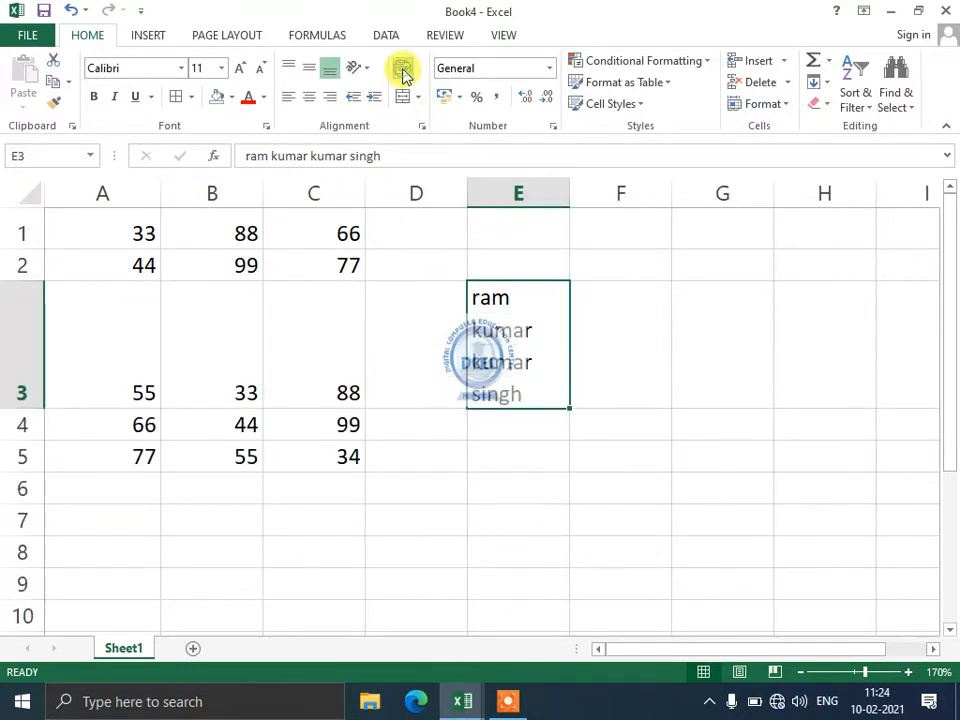
click(402, 71)
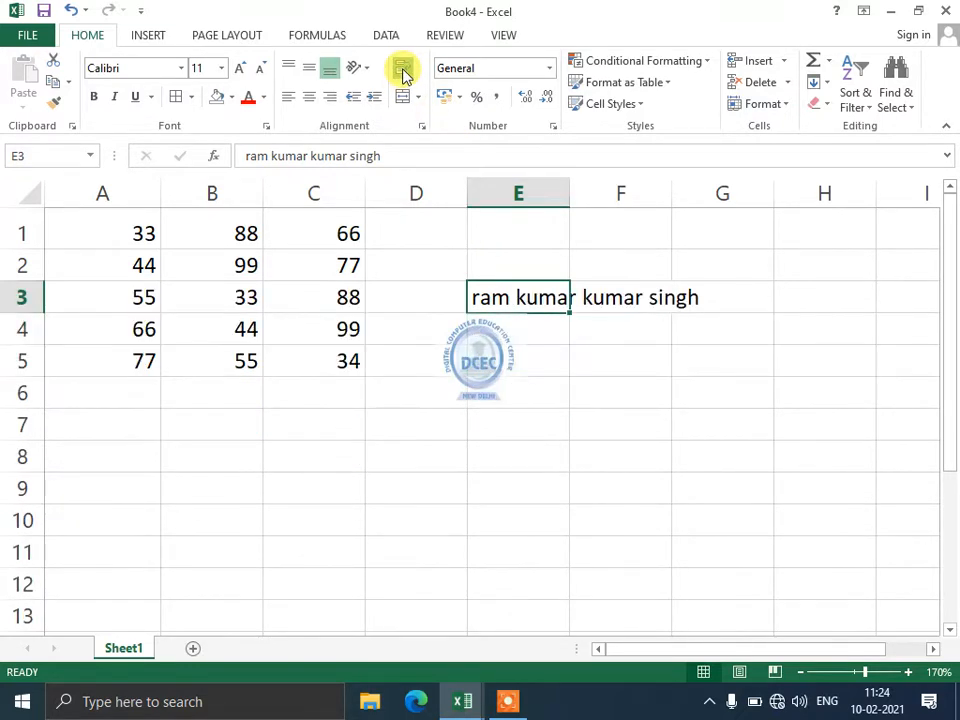
click(402, 71)
click(402, 71)
click(402, 71)
click(402, 71)
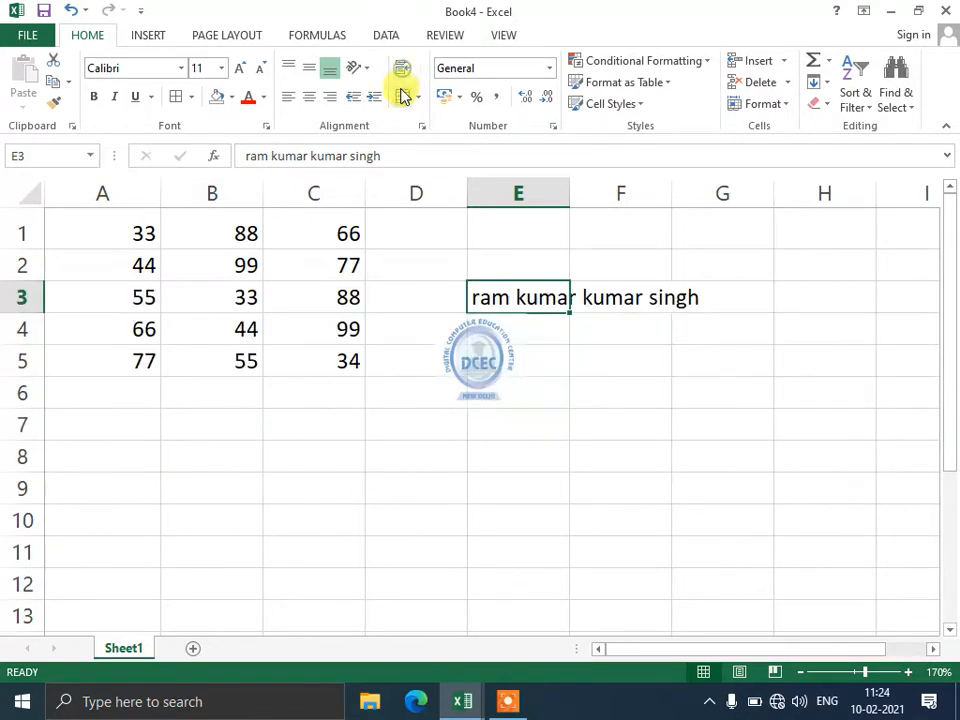
click(403, 72)
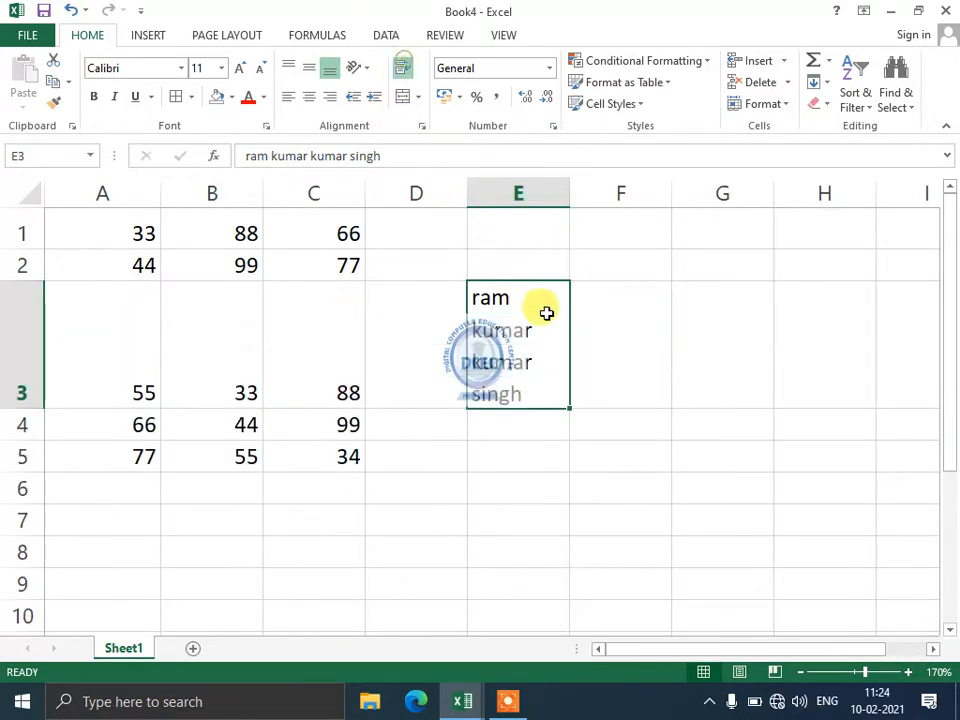
click(400, 71)
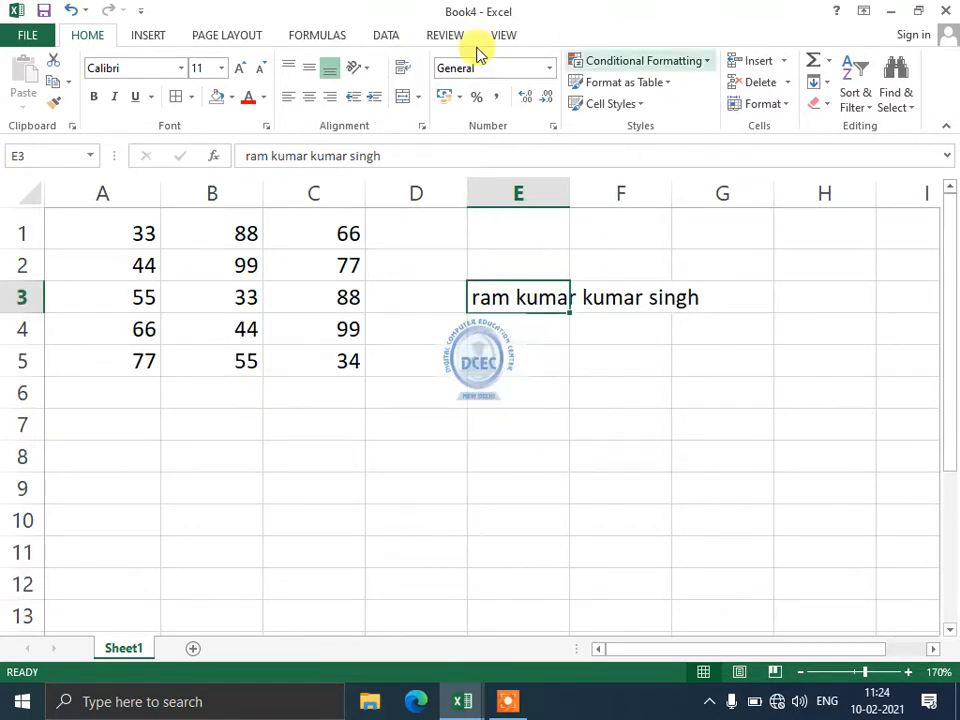
Try the Short Date number format on cells A1:C5, and undo it
drag(343, 358, 85, 213)
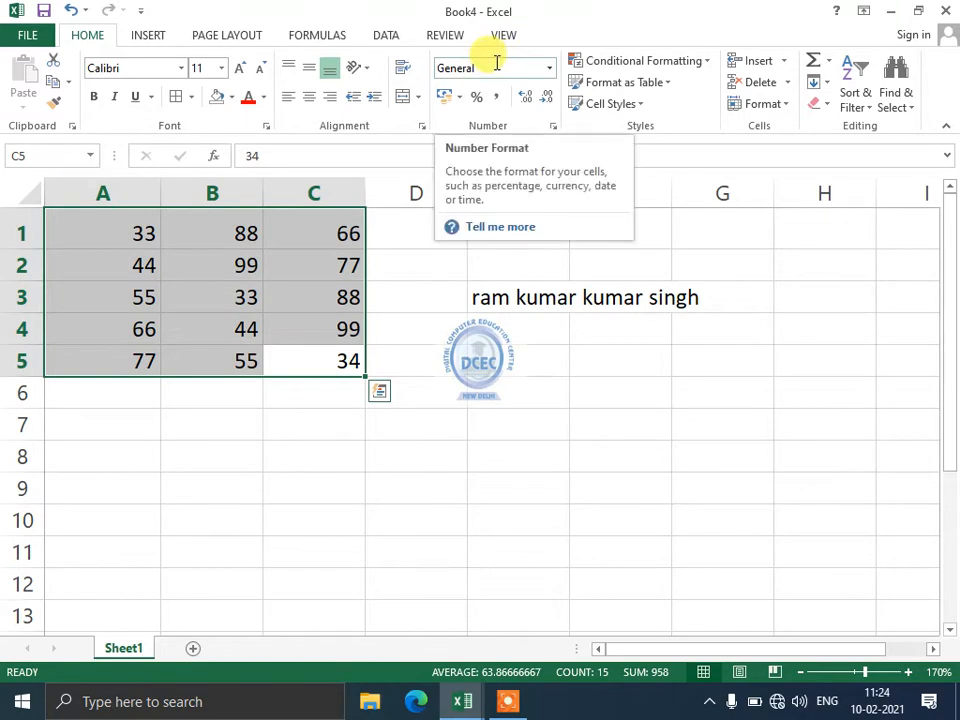
click(550, 68)
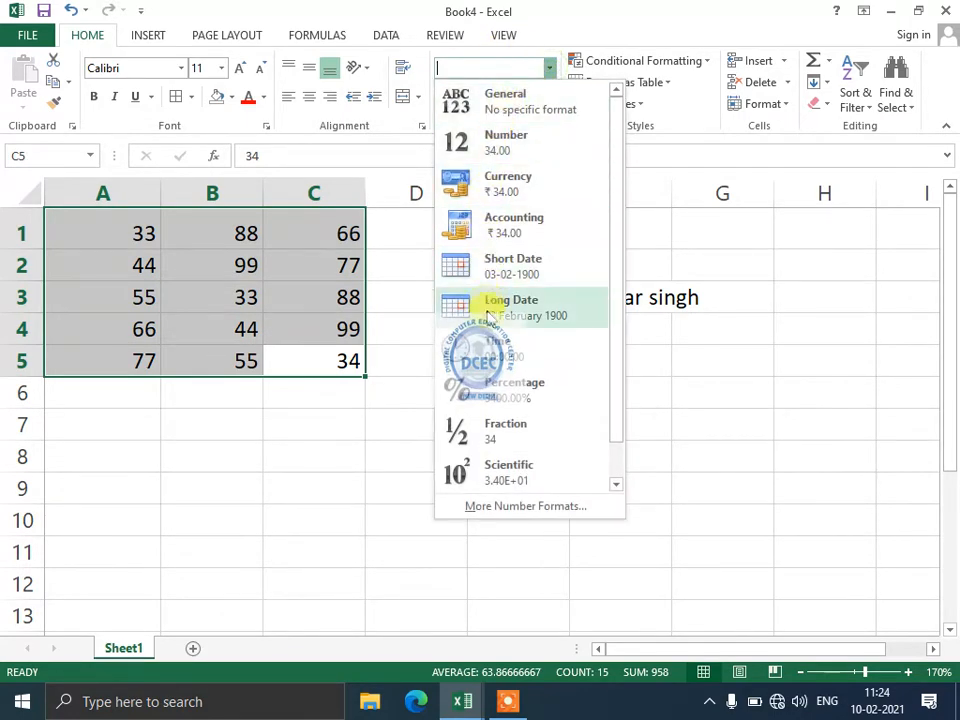
click(502, 268)
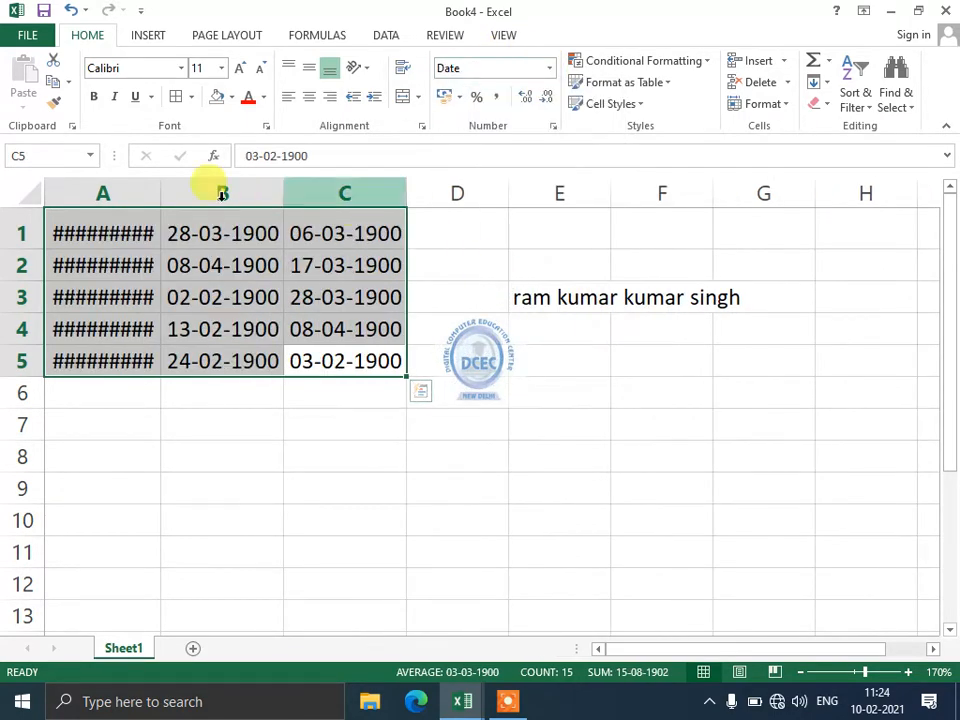
click(71, 10)
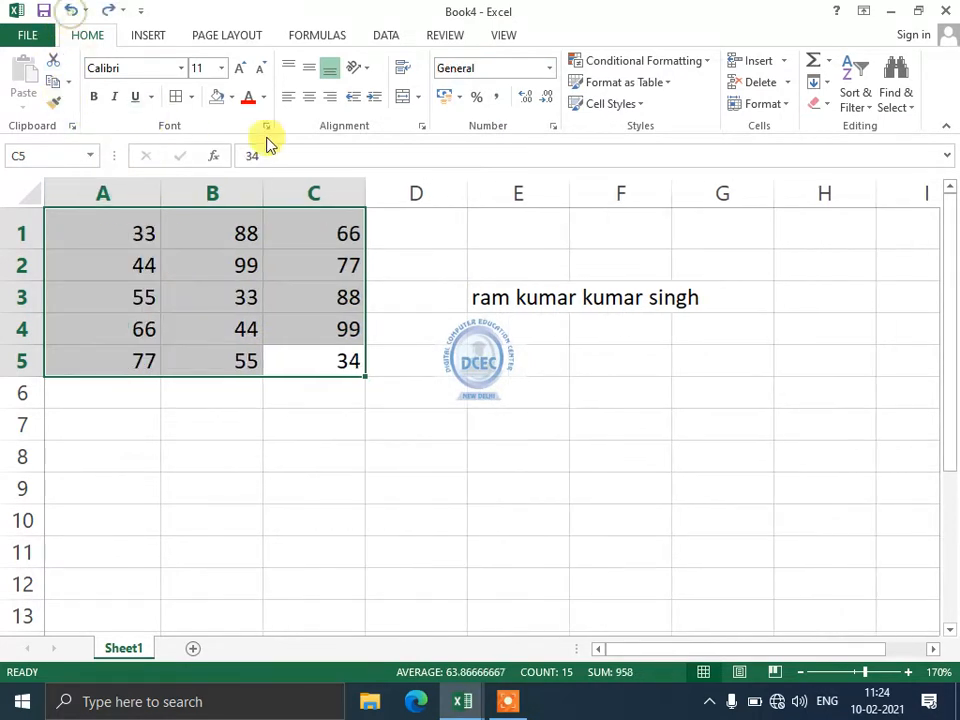
Try the percent and comma styles on cells A1:C5, and increase and decrease their decimals down to whole numbers
click(475, 100)
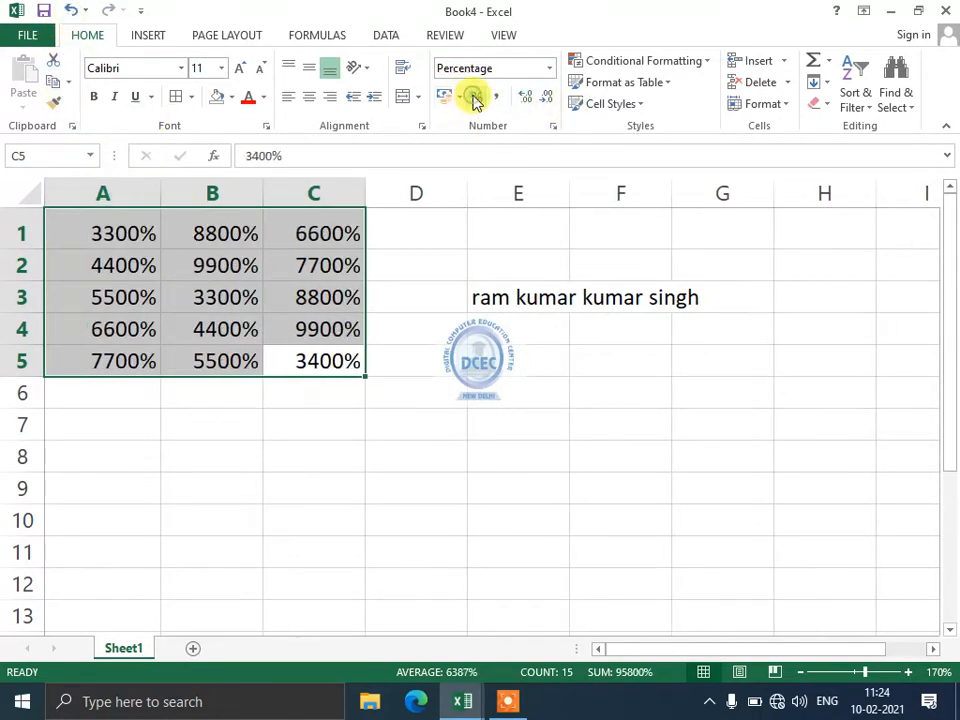
click(497, 104)
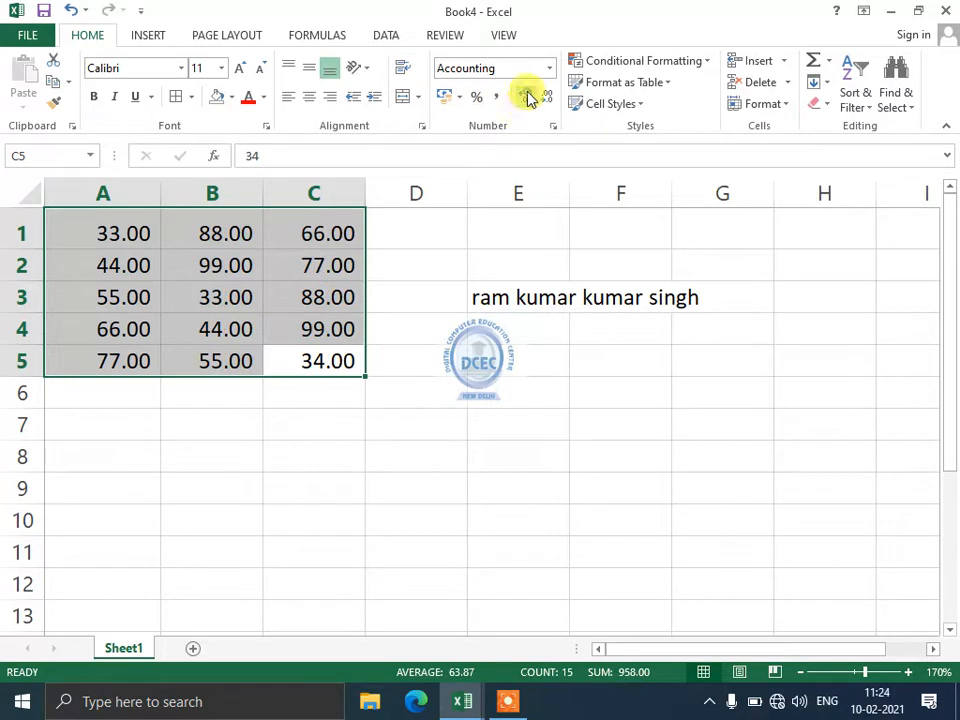
double_click(524, 96)
double_click(546, 96)
double_click(546, 96)
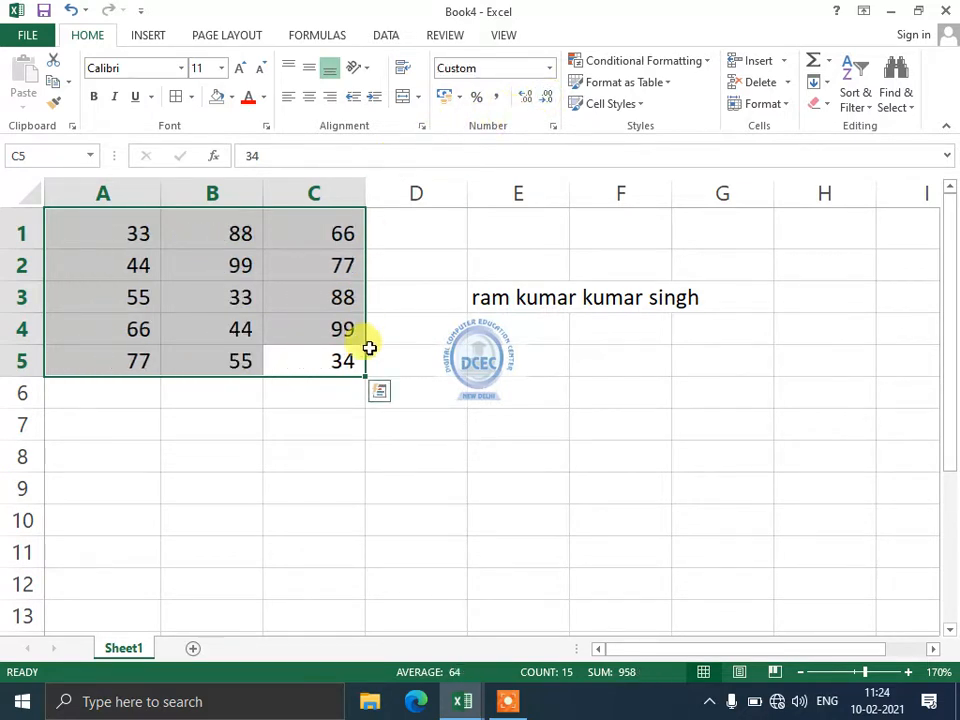
Enter 323232 in cell B8 and apply the comma style with two decimals to it
click(223, 443)
text(323232)
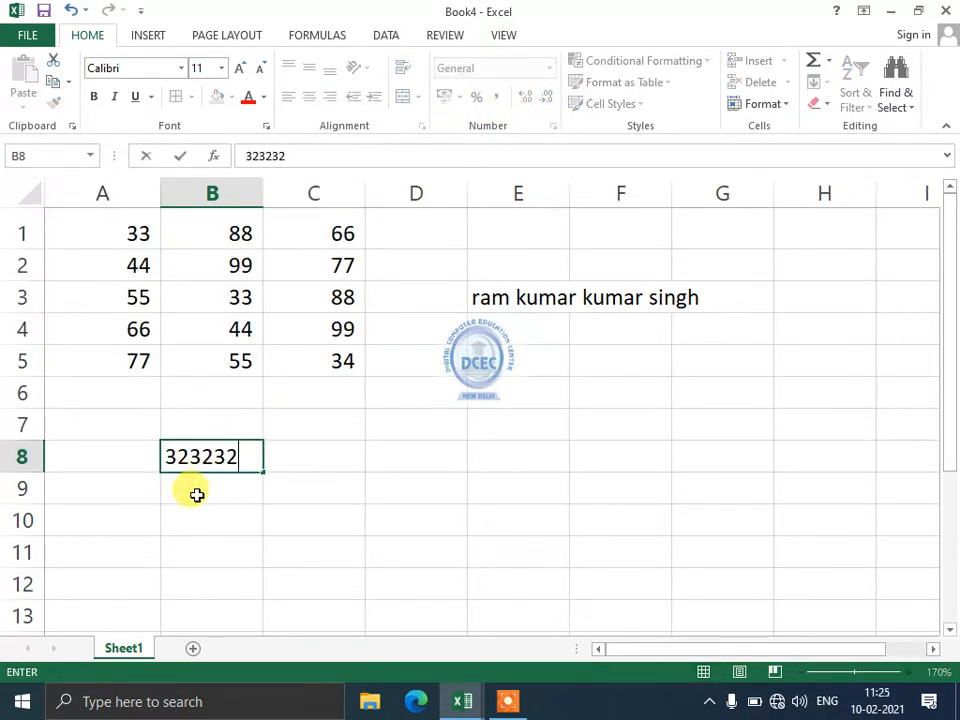
key(Return)
click(199, 463)
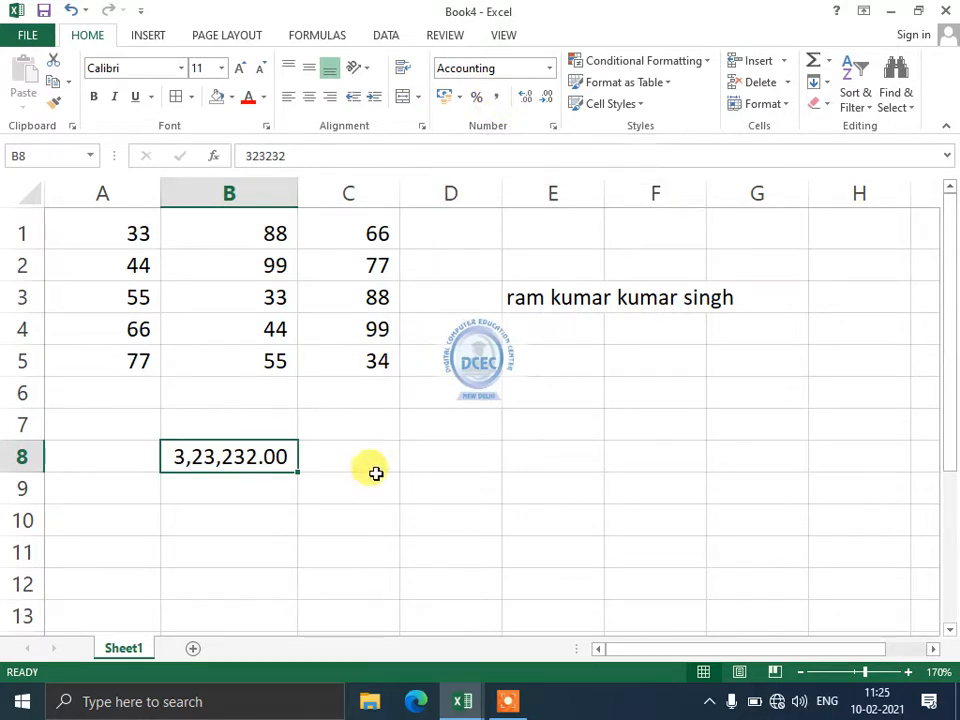
Clear the formats from cells A1:C9 and delete the number in cell B8
drag(375, 480, 115, 175)
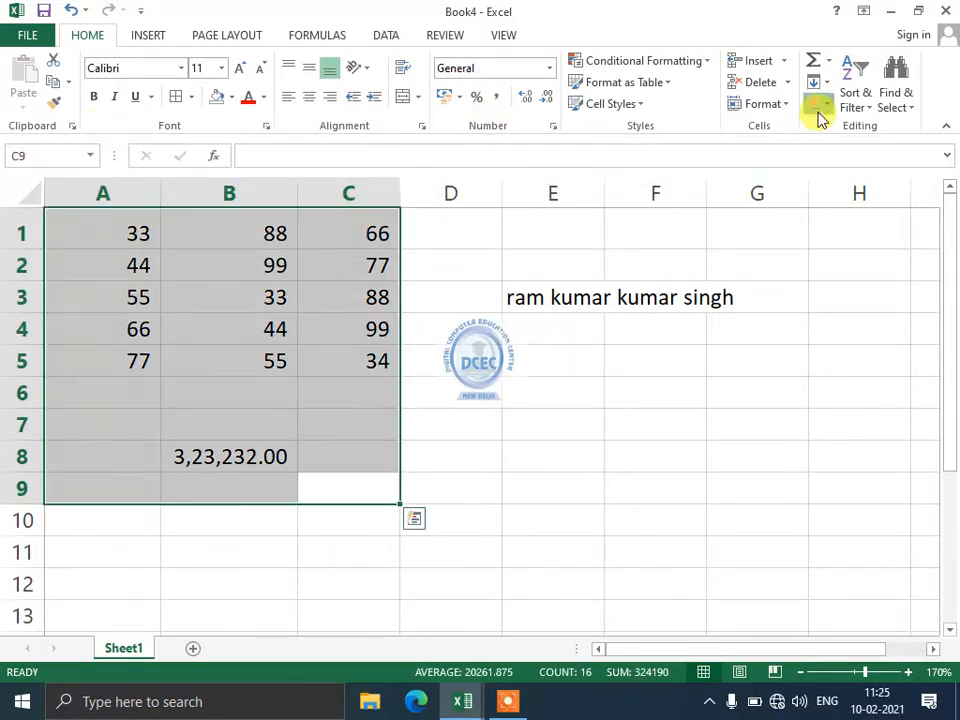
click(820, 104)
click(822, 149)
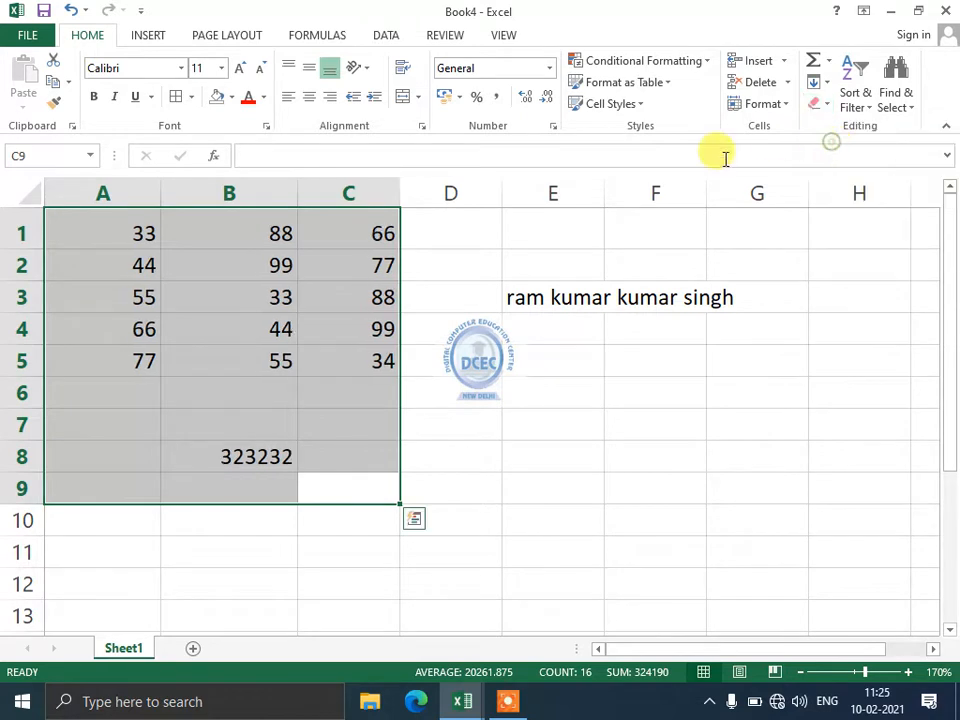
click(236, 462)
key(Delete)
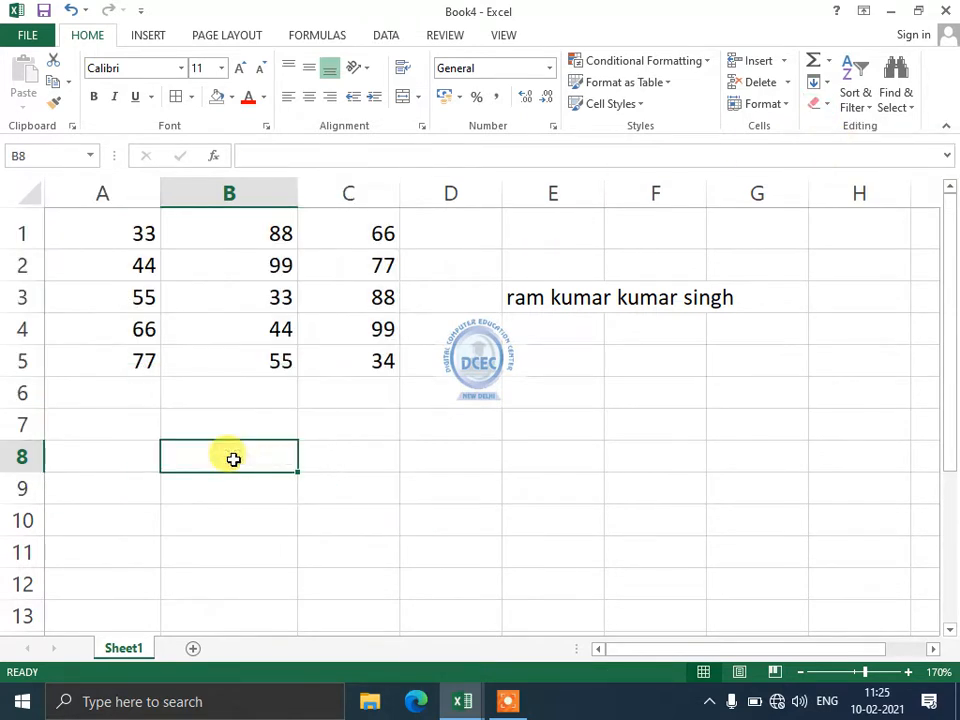
Apply the ₹ English (India) accounting format to cells C1:C5
drag(370, 355, 352, 228)
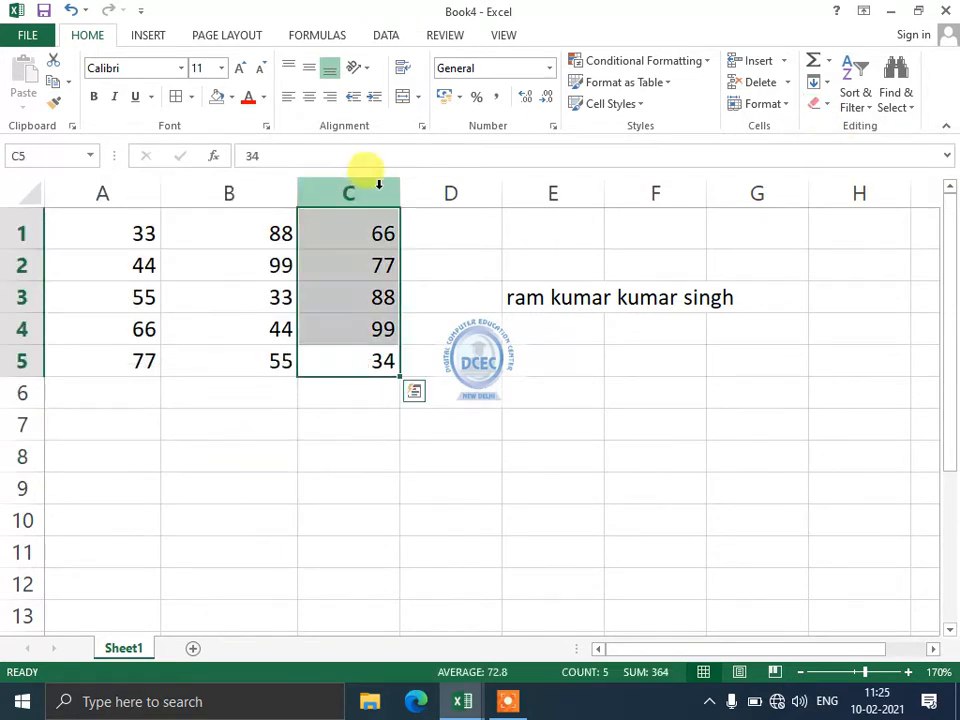
click(459, 97)
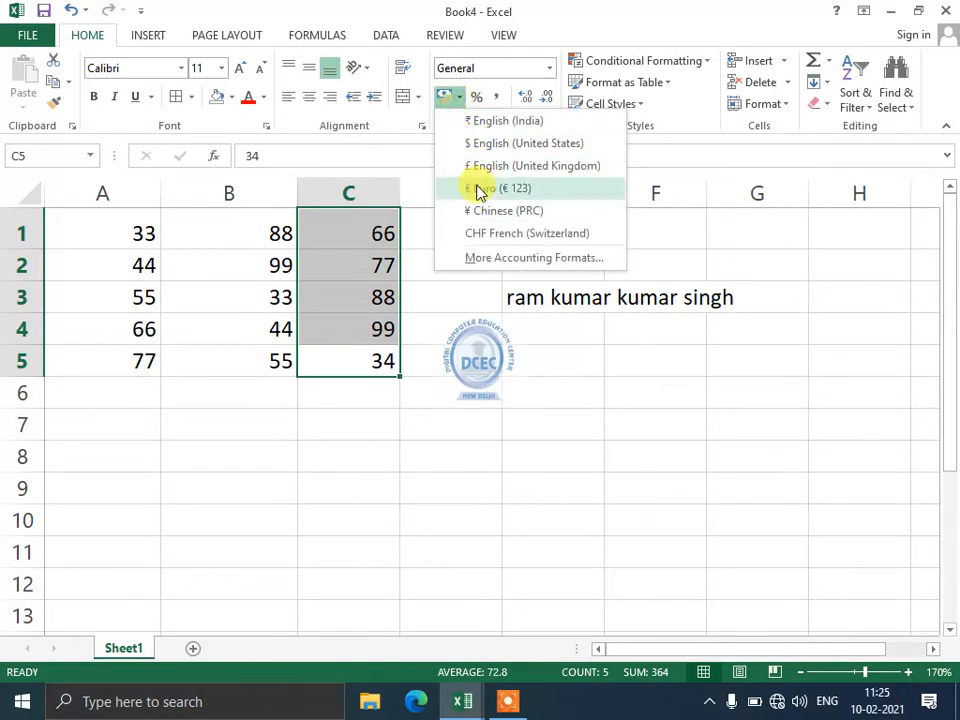
click(487, 123)
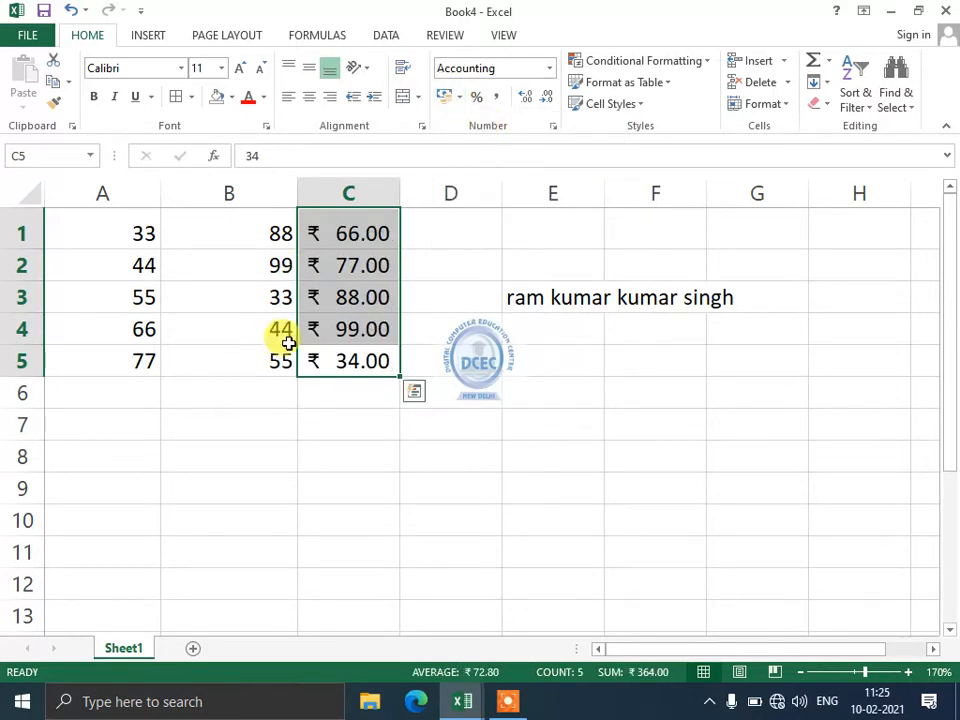
Undo the accounting format on cells C1:C5 and look over the available accounting currency formats
click(70, 10)
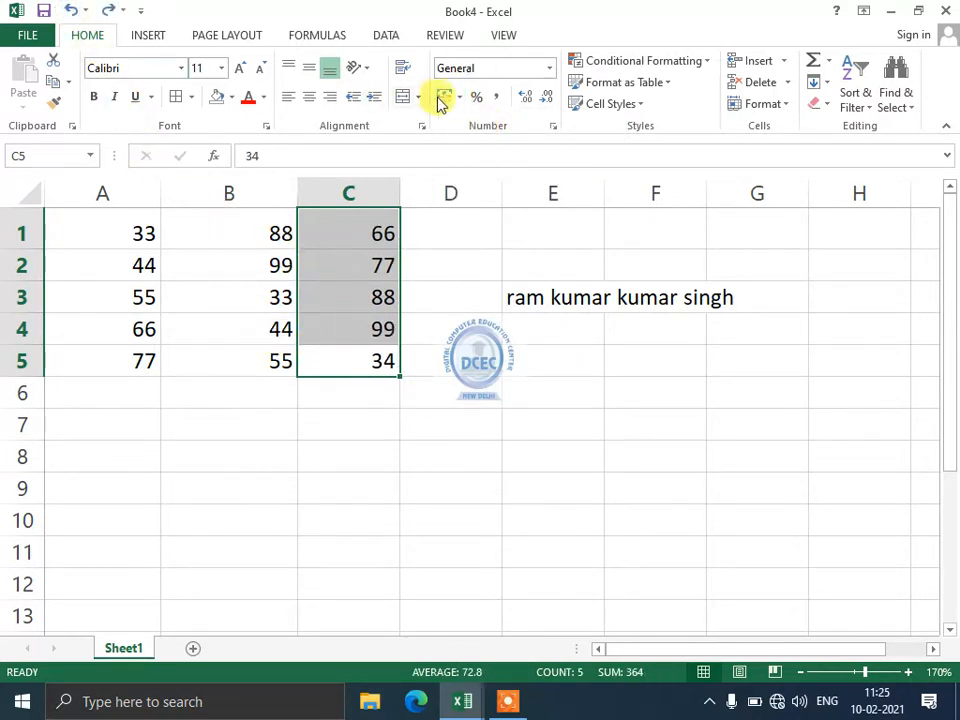
click(462, 98)
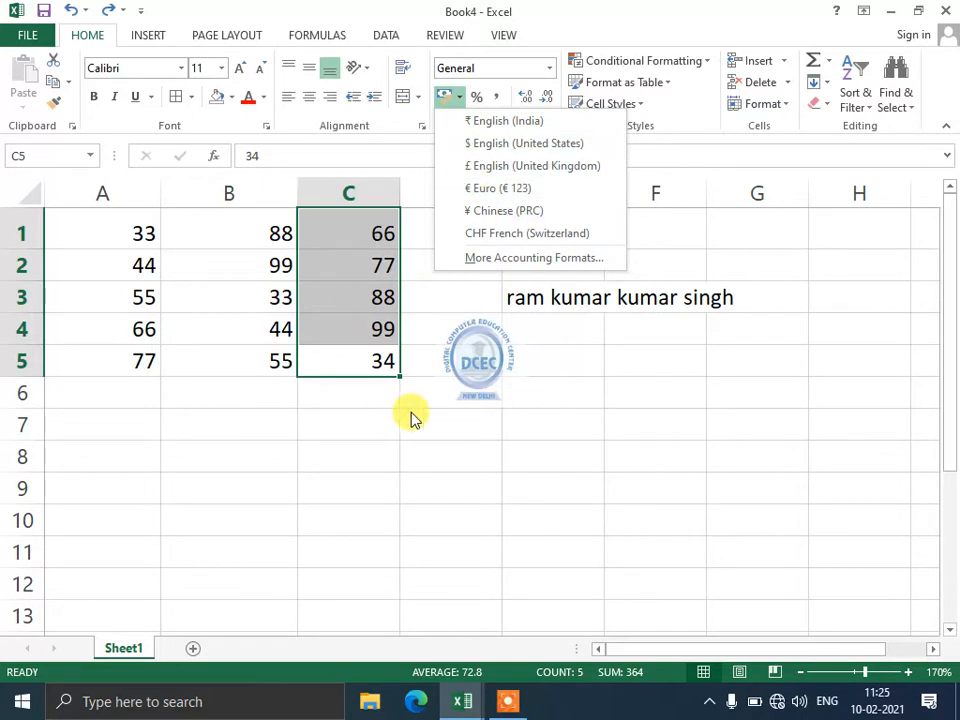
click(440, 391)
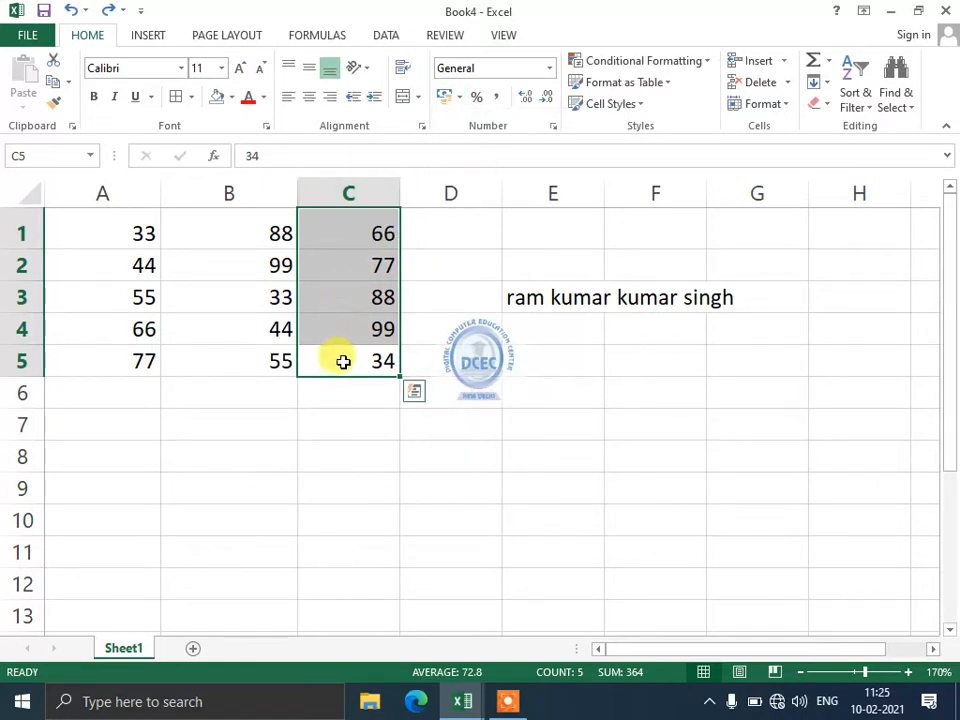
Try bold and a red font color on cells A1:C5, and undo the formatting
drag(343, 361, 140, 232)
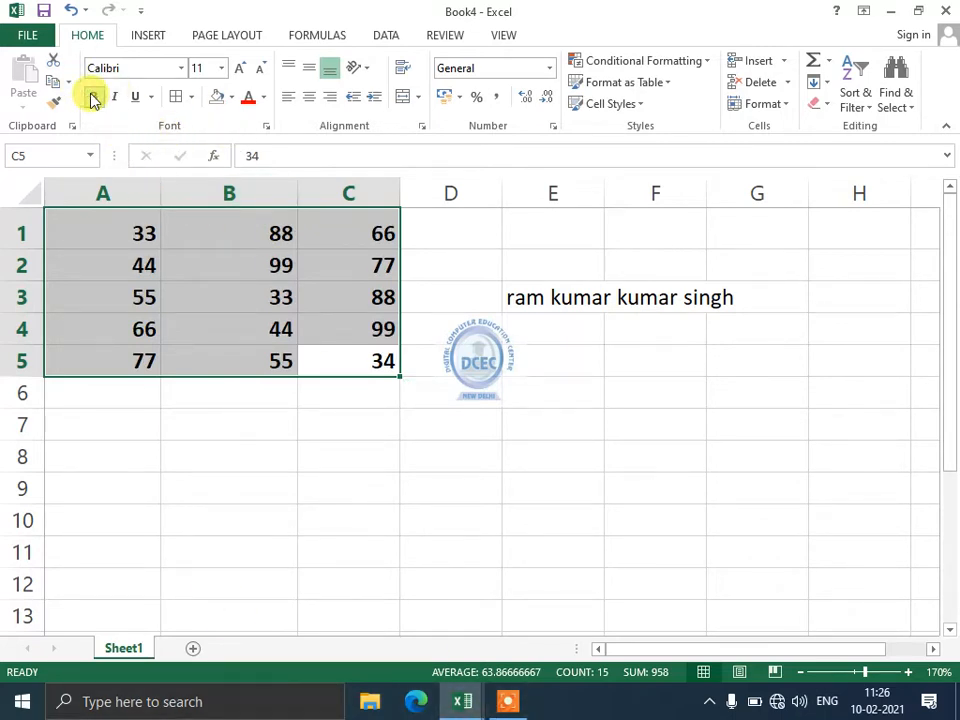
click(247, 98)
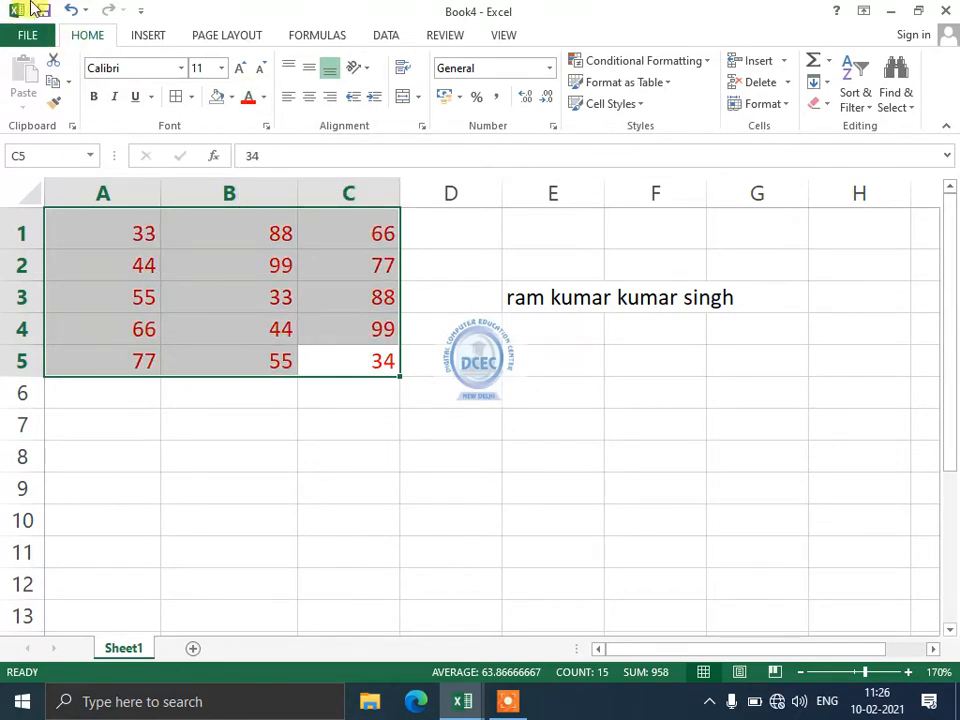
click(71, 10)
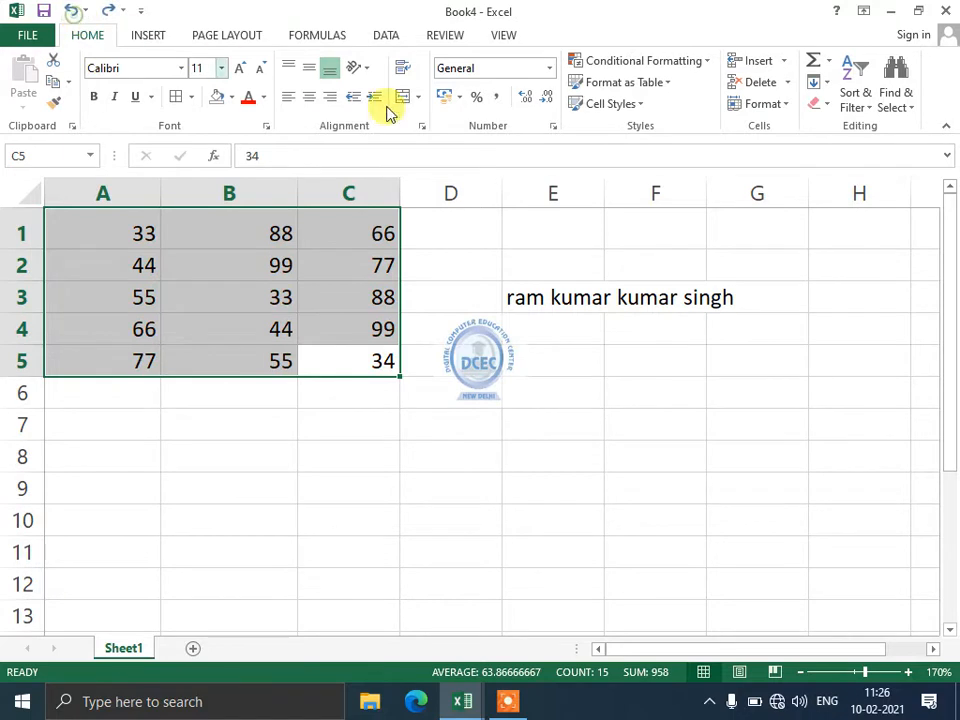
Set up a Greater Than highlight rule on cells A1:C5 with 50 as the threshold
click(612, 66)
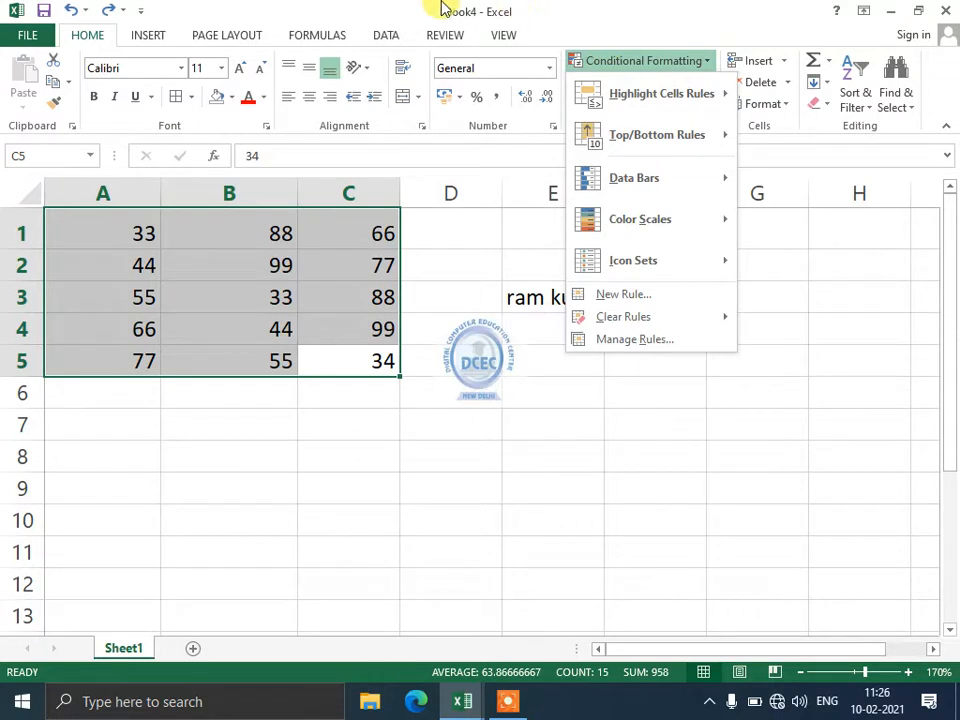
mouse_move(692, 108)
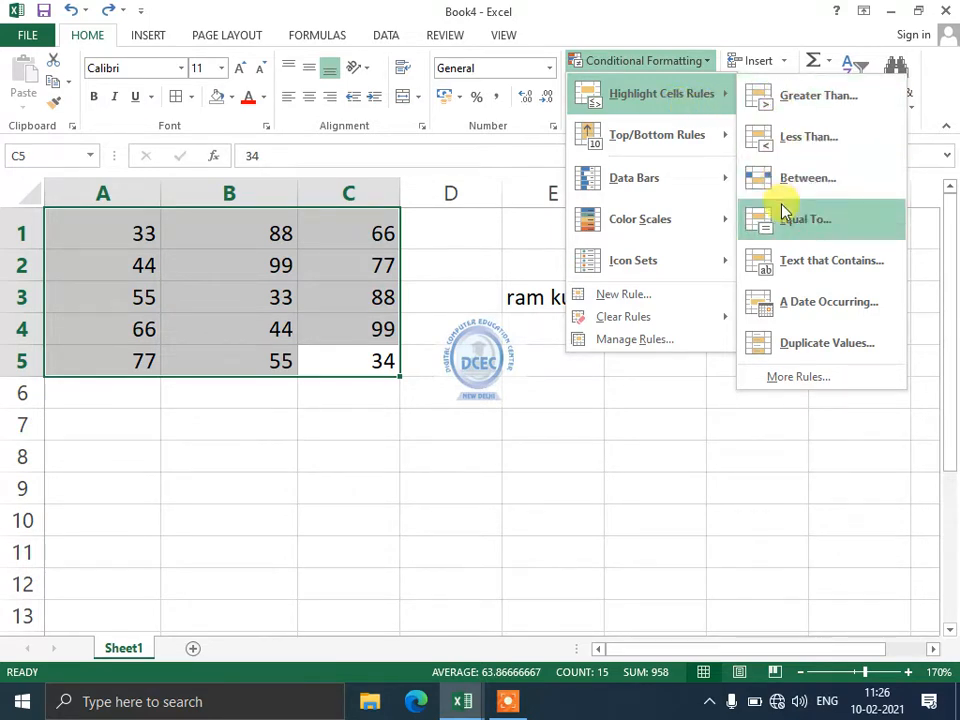
click(805, 110)
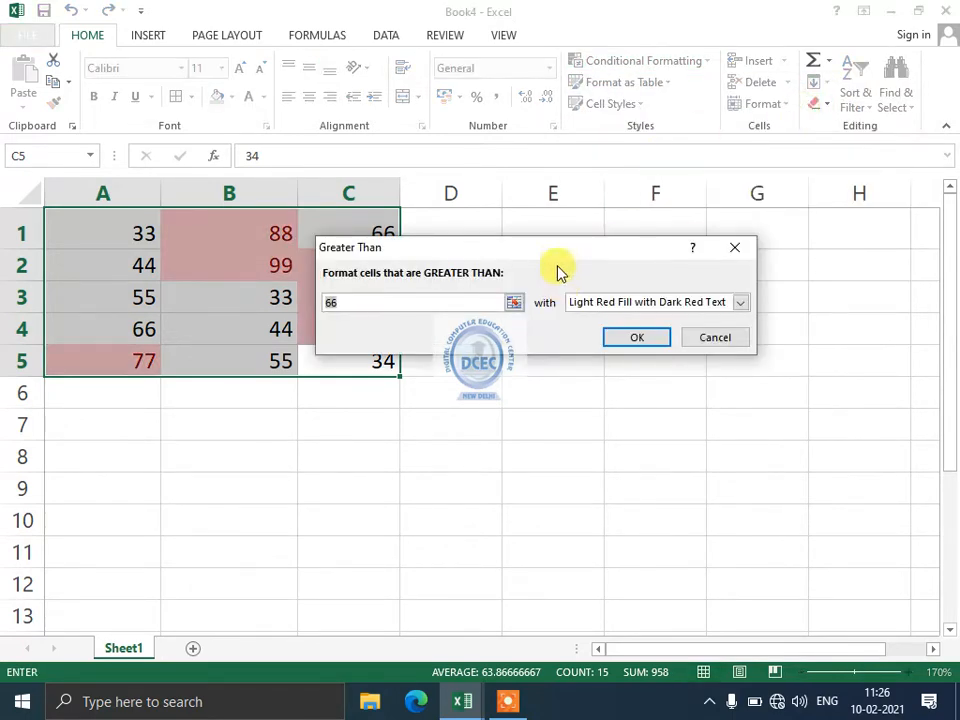
drag(564, 257, 741, 141)
click(531, 186)
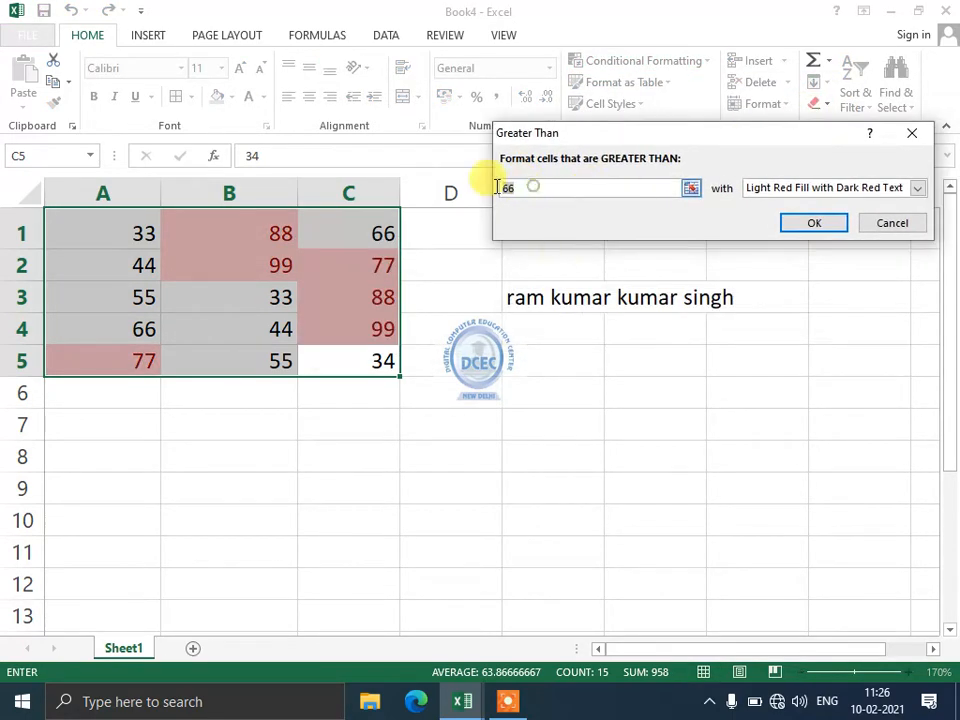
key(BackSpace)
key(BackSpace)
text(0)
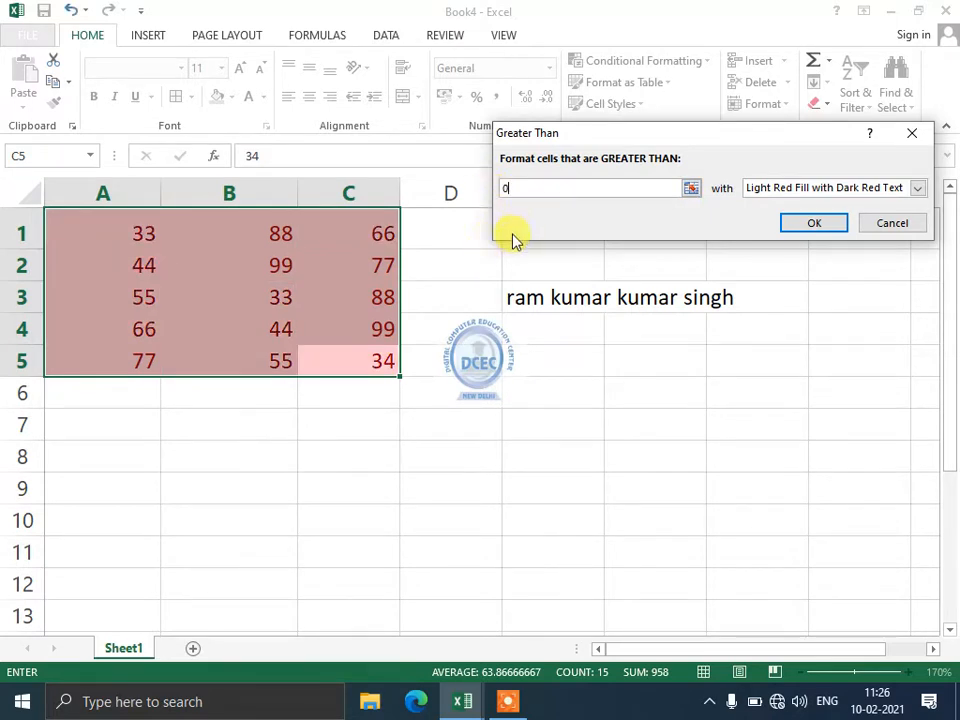
key(BackSpace)
text(50)
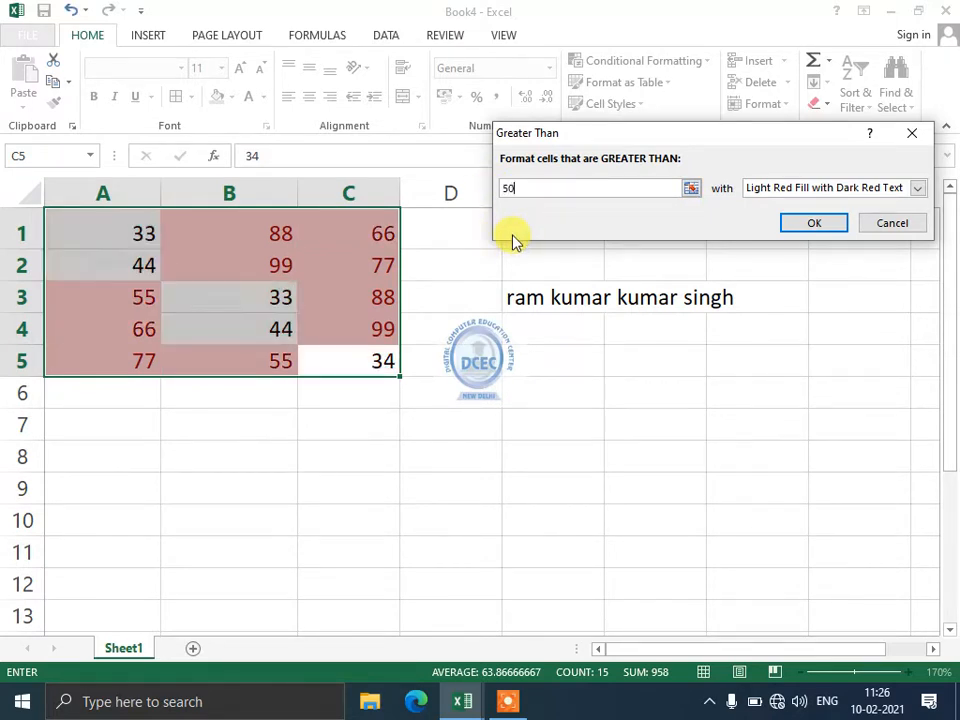
Try Green Fill with Dark Green Text and Light Red Fill as the format of the Greater Than rule
drag(636, 140, 556, 148)
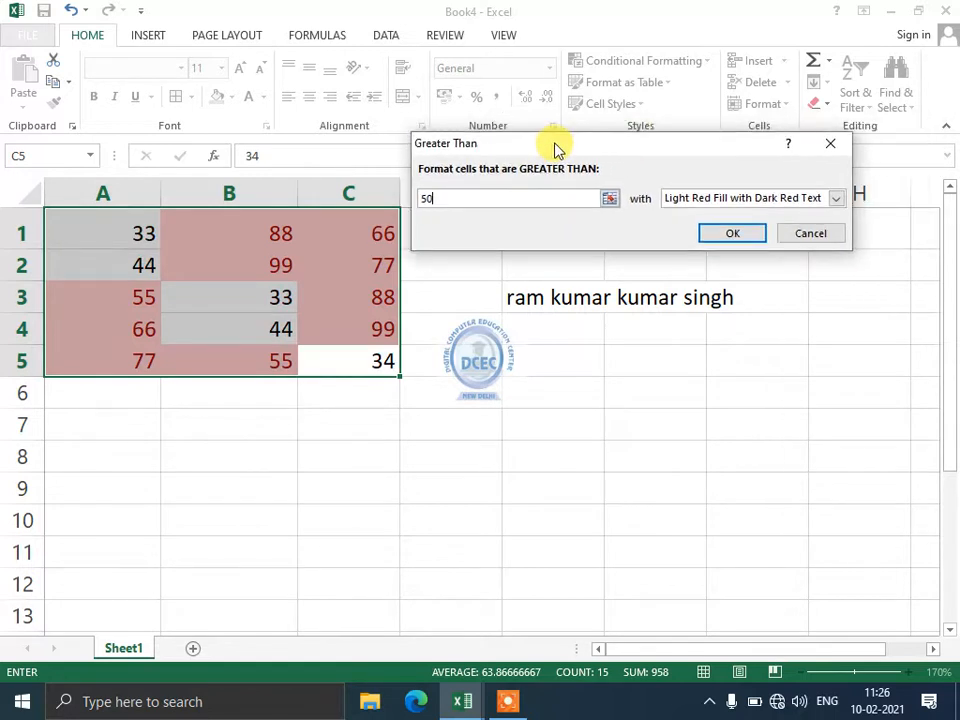
click(672, 198)
click(675, 240)
click(686, 200)
click(686, 252)
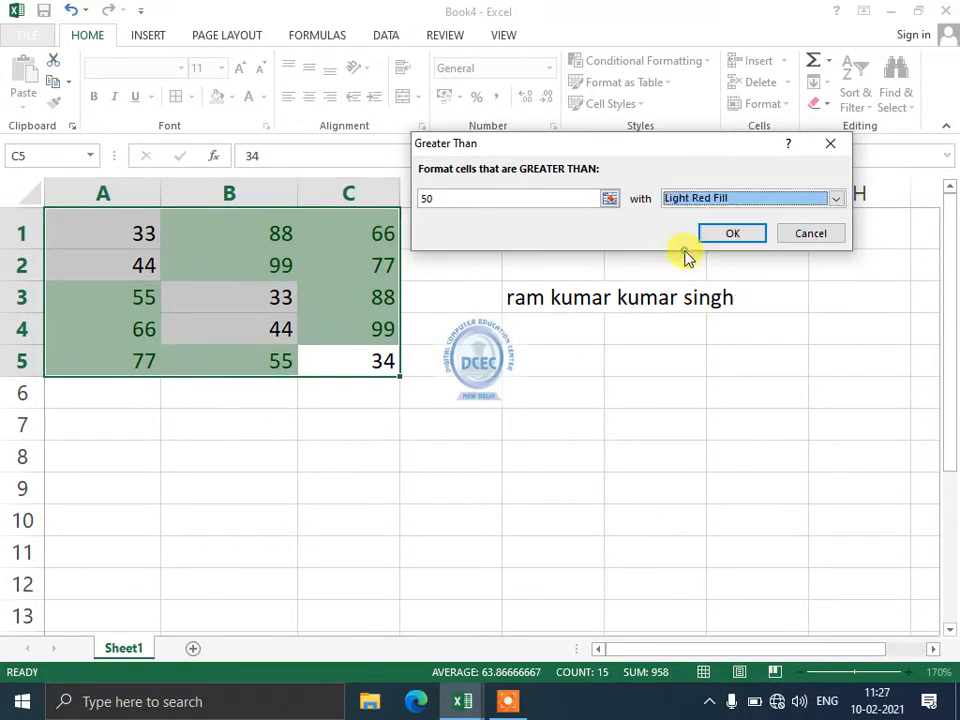
Try a custom format with red font color for the Greater Than rule, and cancel the rule
click(682, 200)
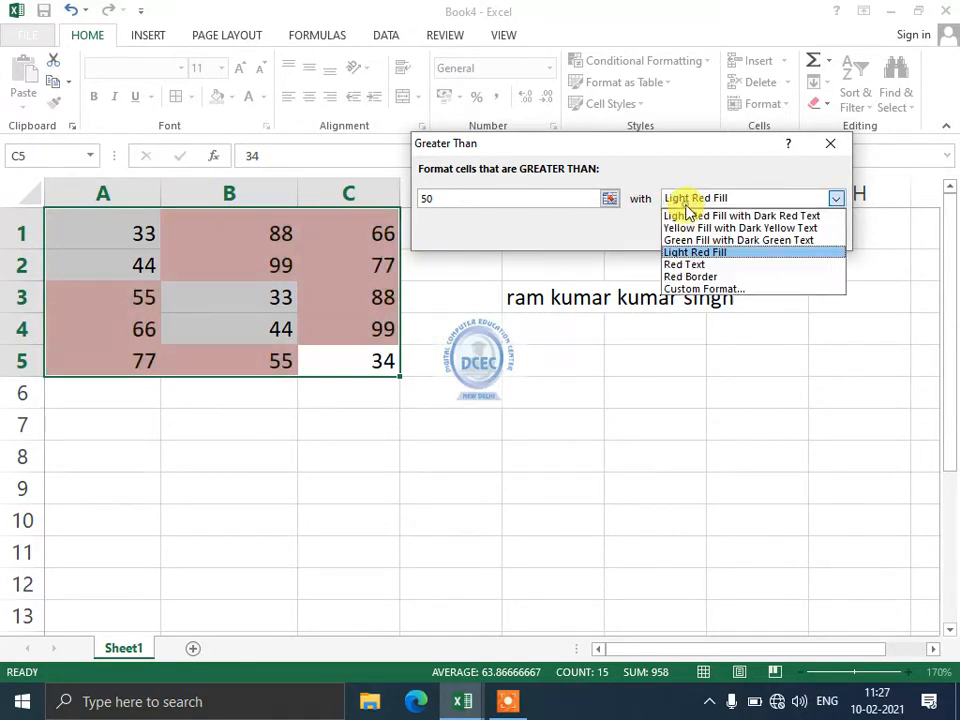
click(684, 290)
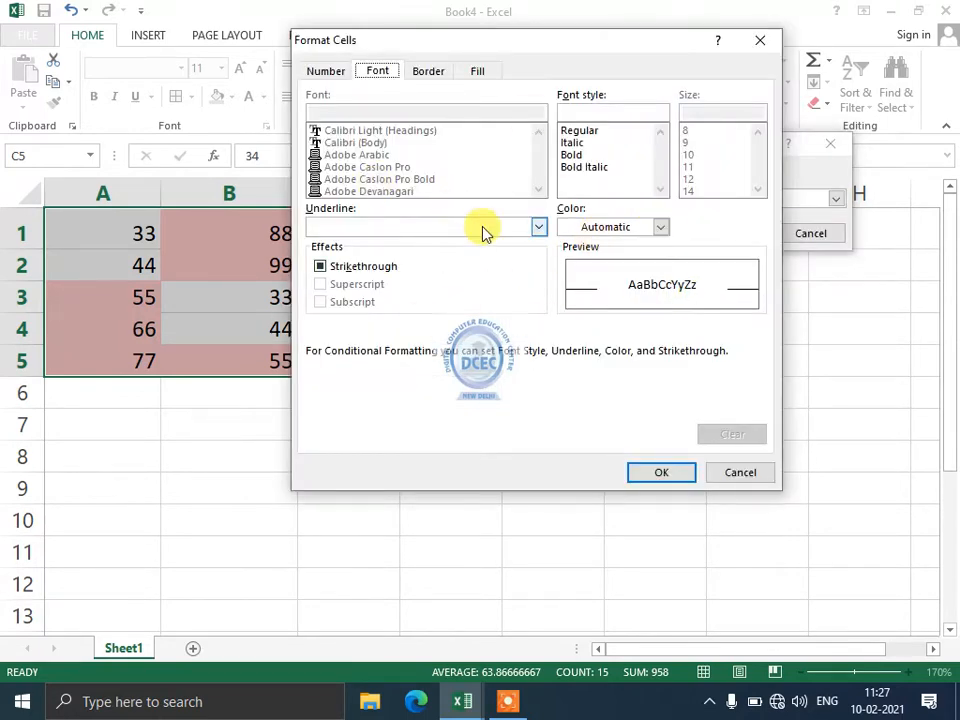
click(484, 227)
click(499, 291)
click(600, 227)
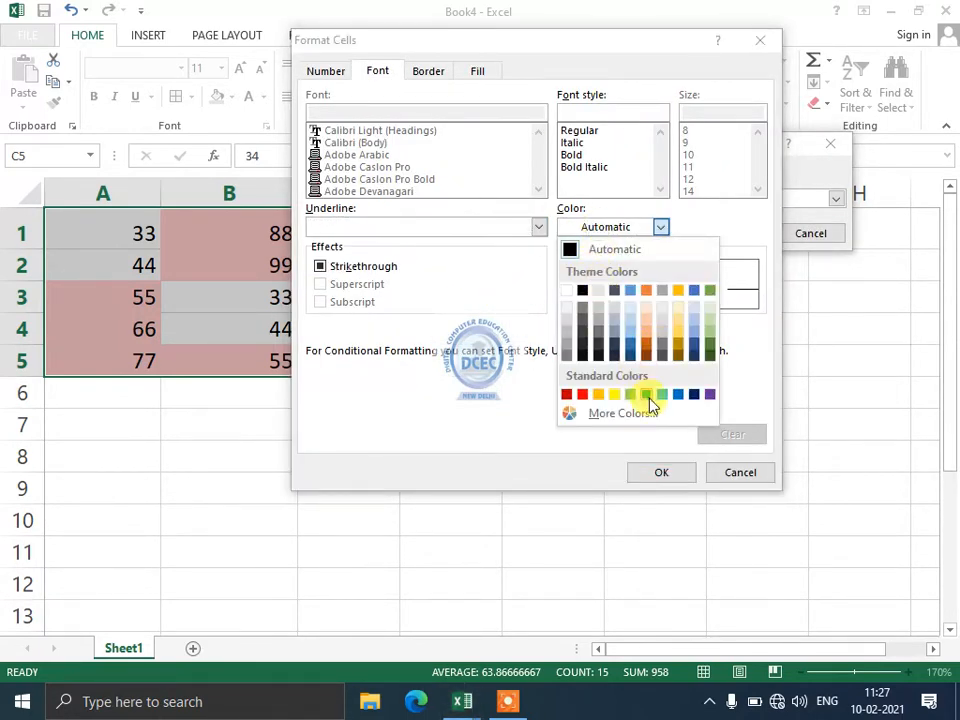
click(583, 396)
click(656, 470)
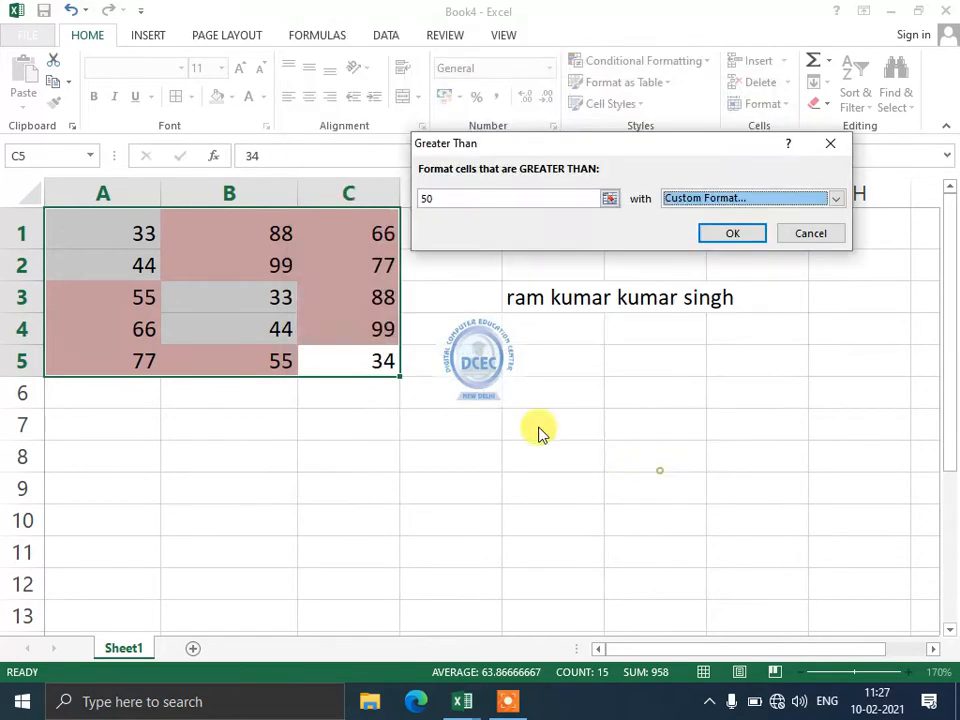
click(823, 238)
Preview a Between highlight rule for values from 50 to 60 on cells A1:C5, and cancel it
click(625, 62)
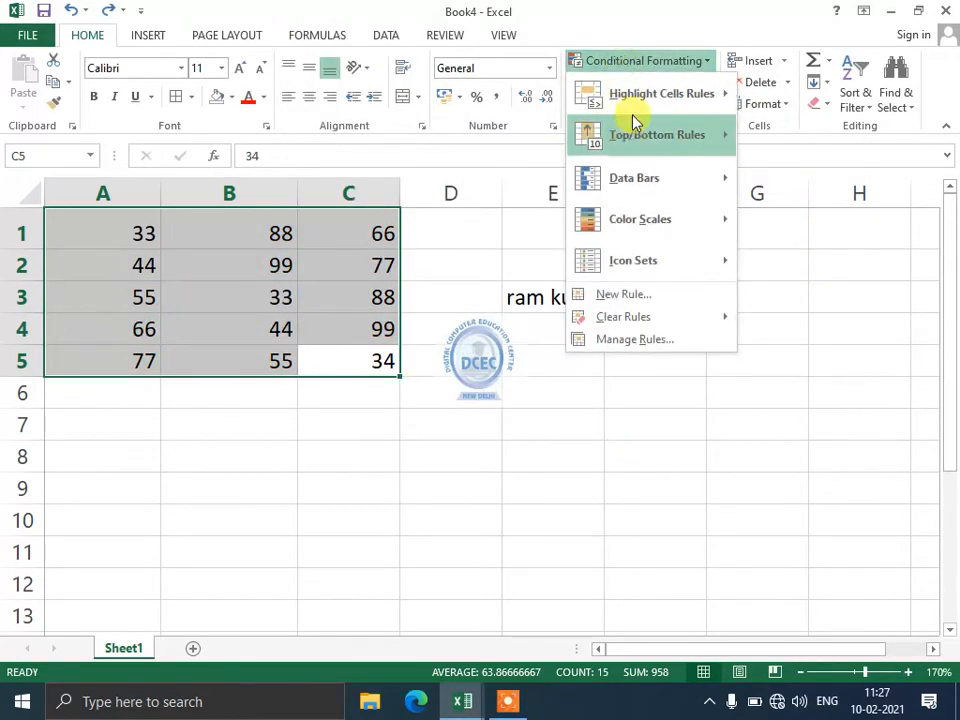
mouse_move(636, 100)
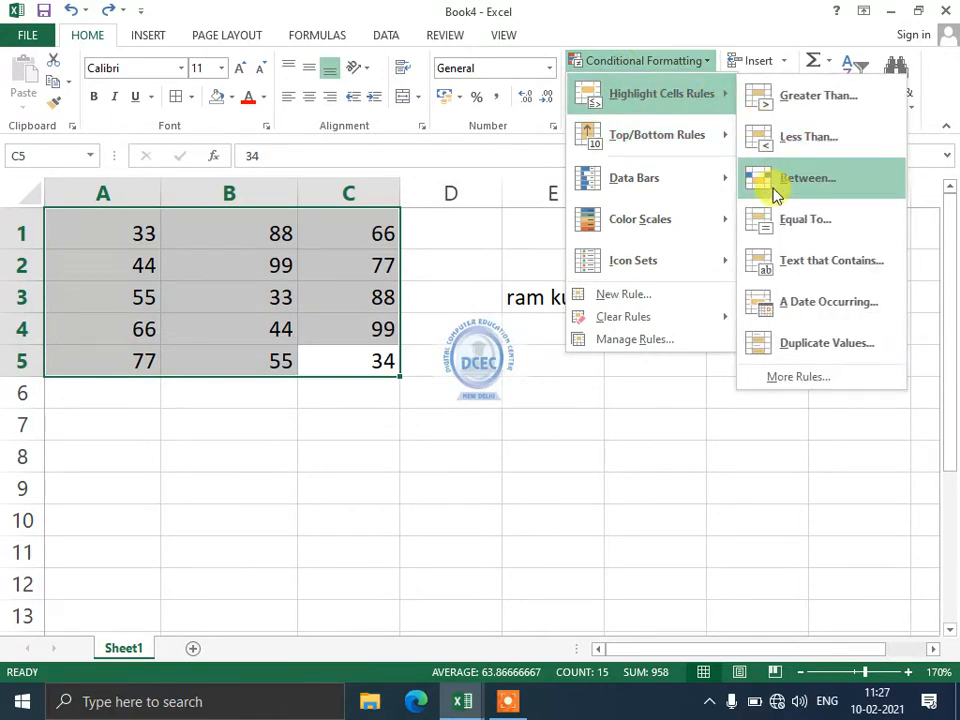
click(774, 190)
double_click(564, 197)
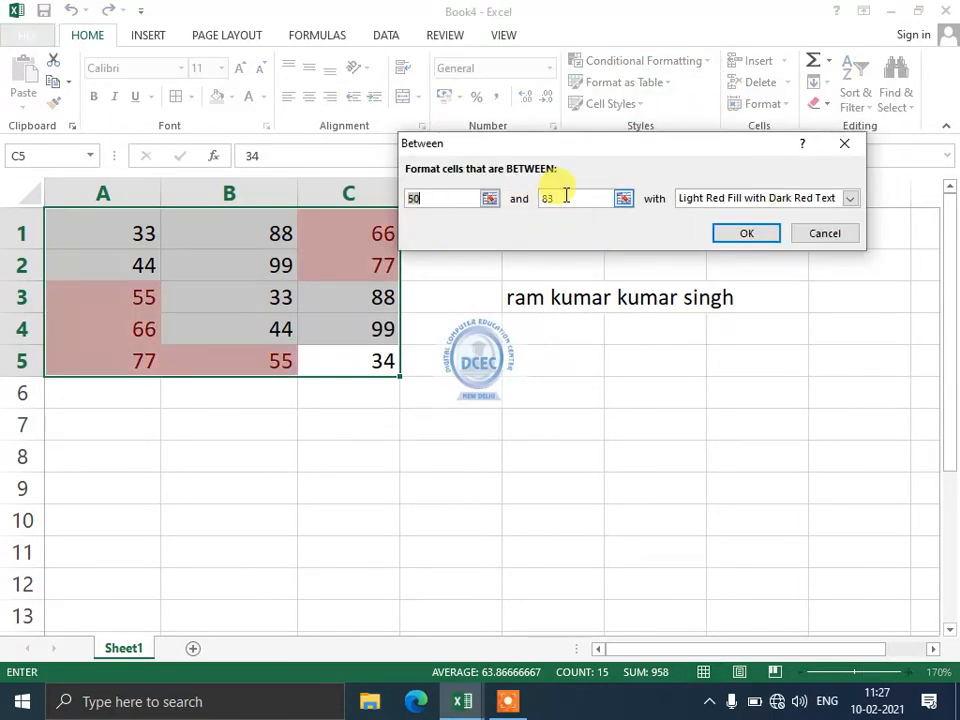
text(60)
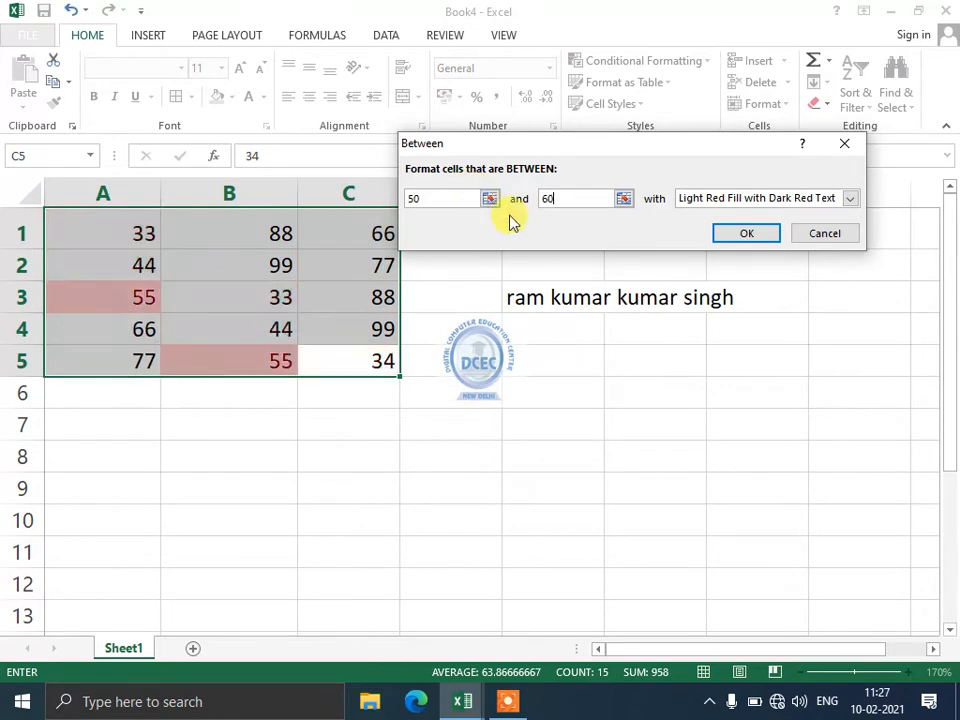
click(814, 236)
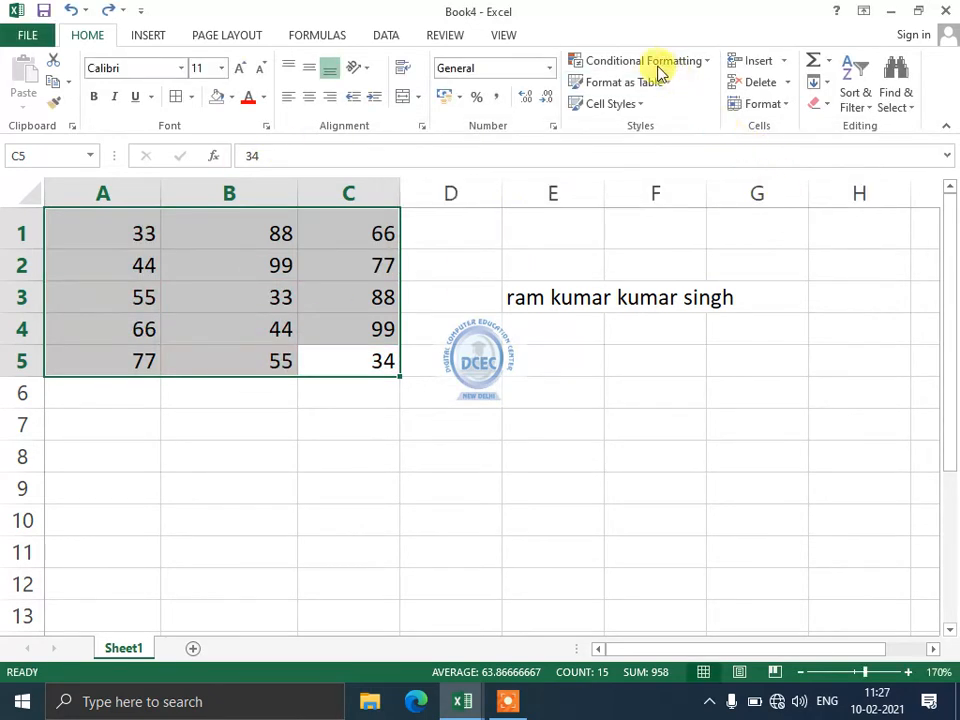
Preview a Top 10 Items rule on cells A1:C5 with item counts between 8 and 11, and cancel it
click(649, 64)
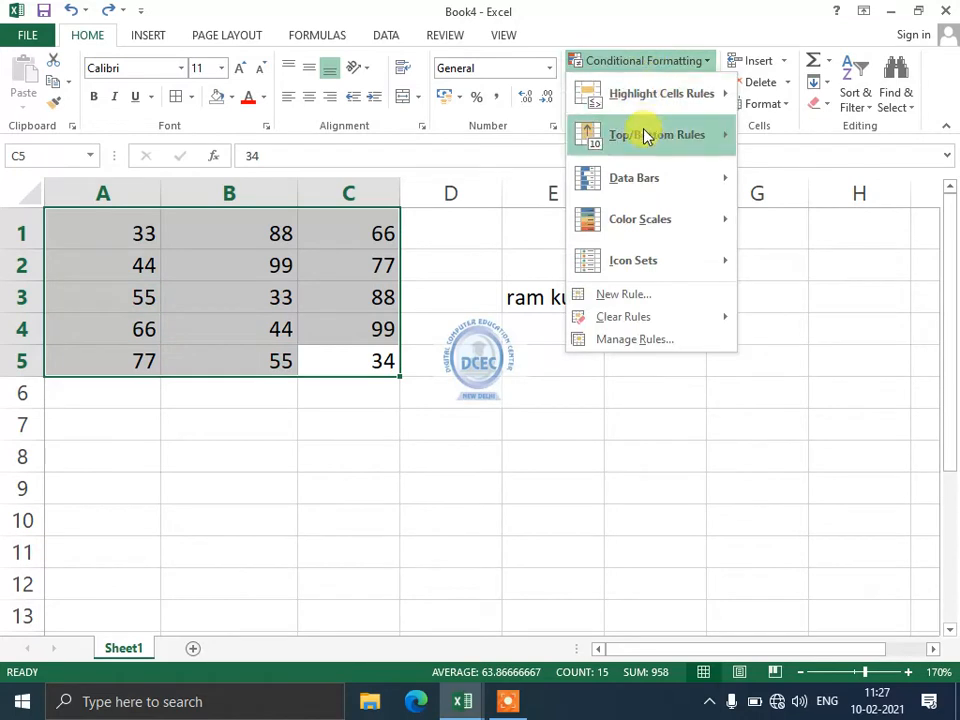
mouse_move(646, 136)
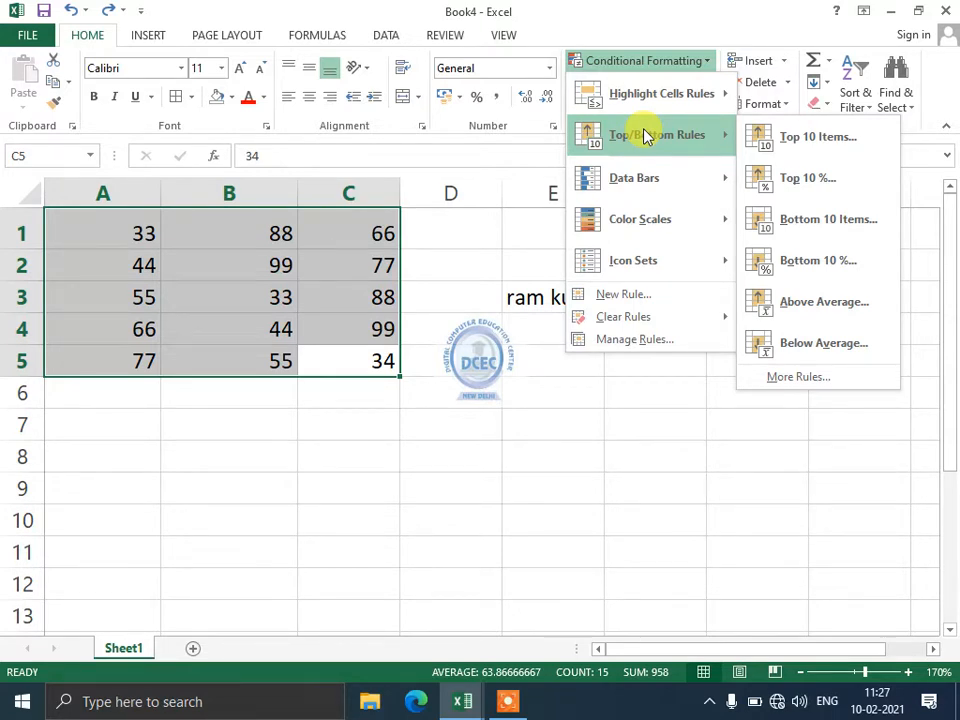
click(810, 142)
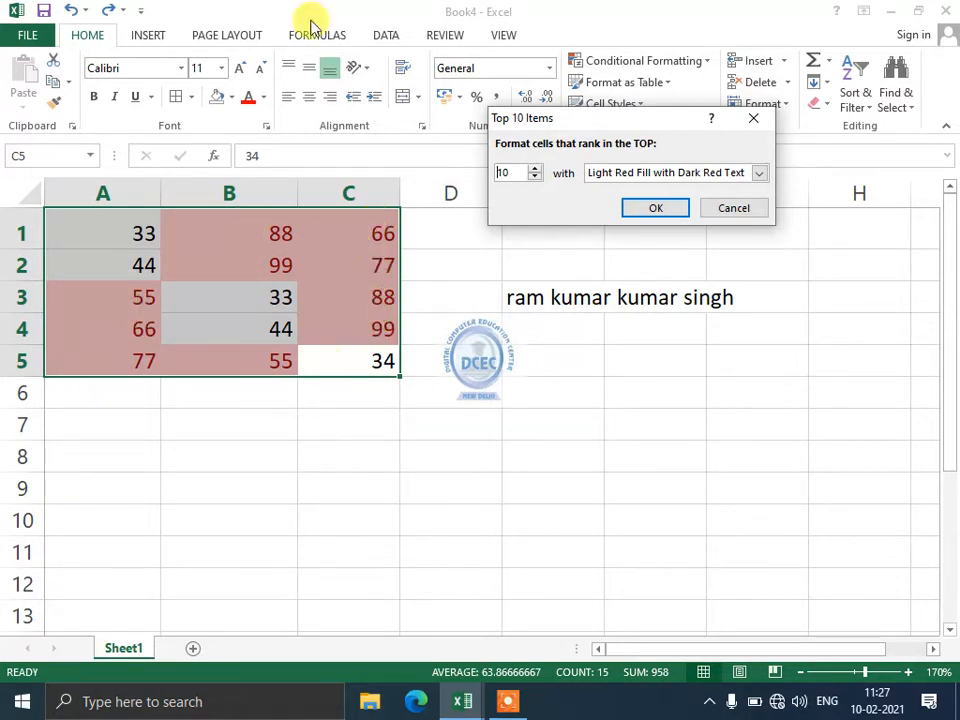
click(535, 169)
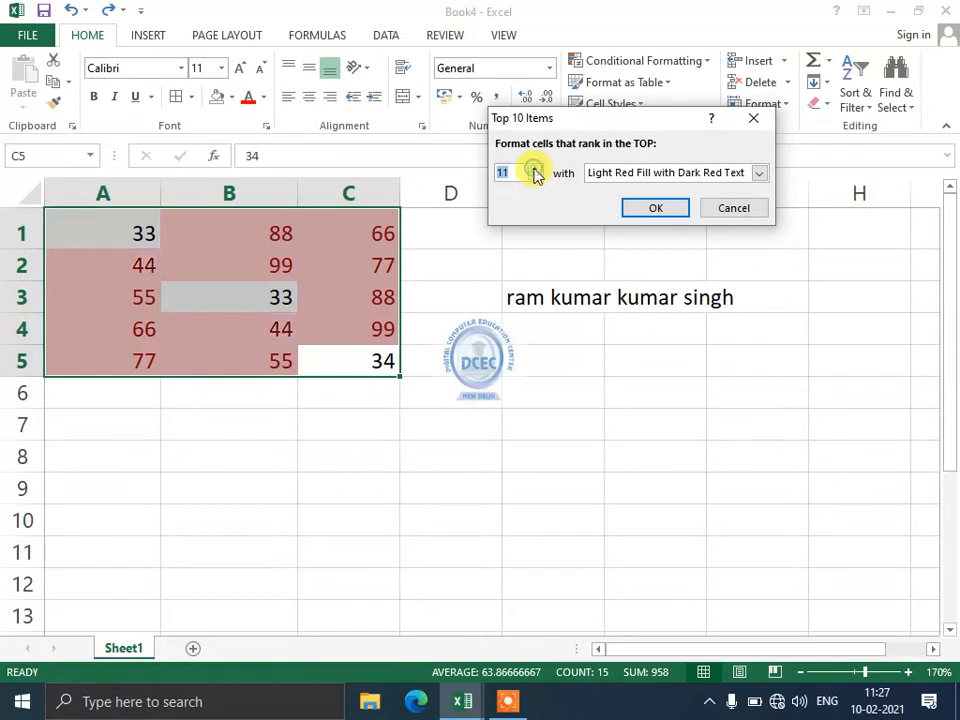
click(536, 177)
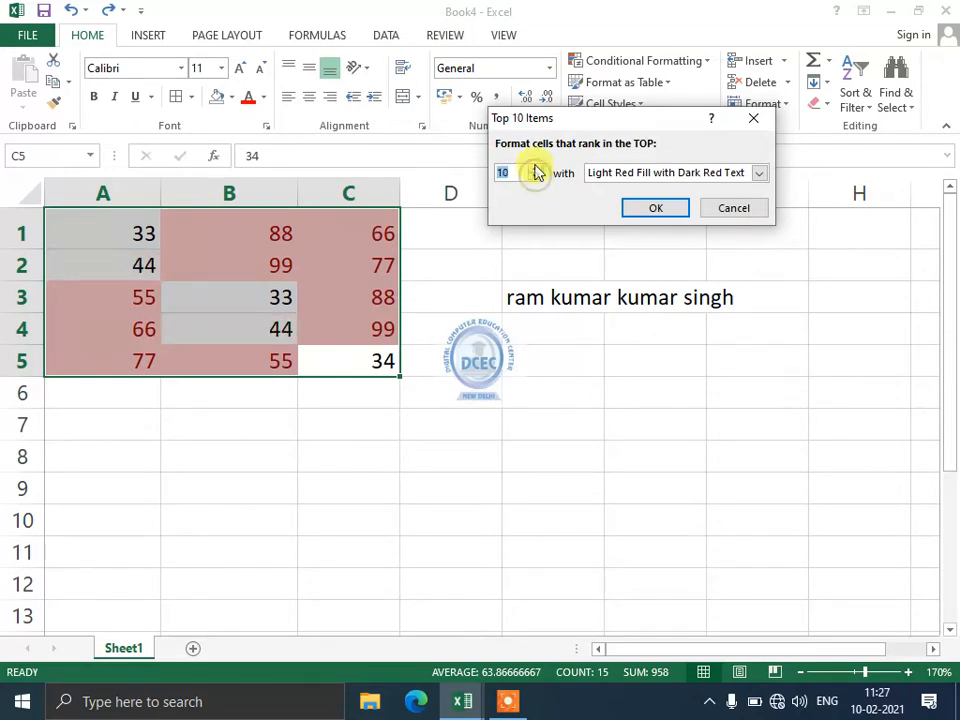
click(535, 168)
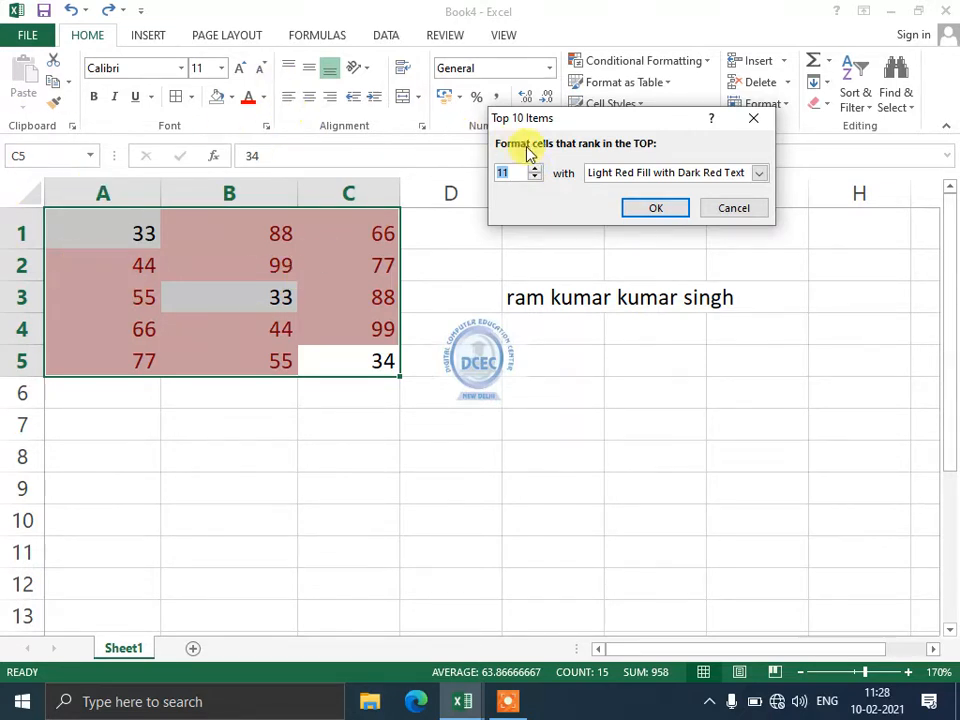
click(533, 177)
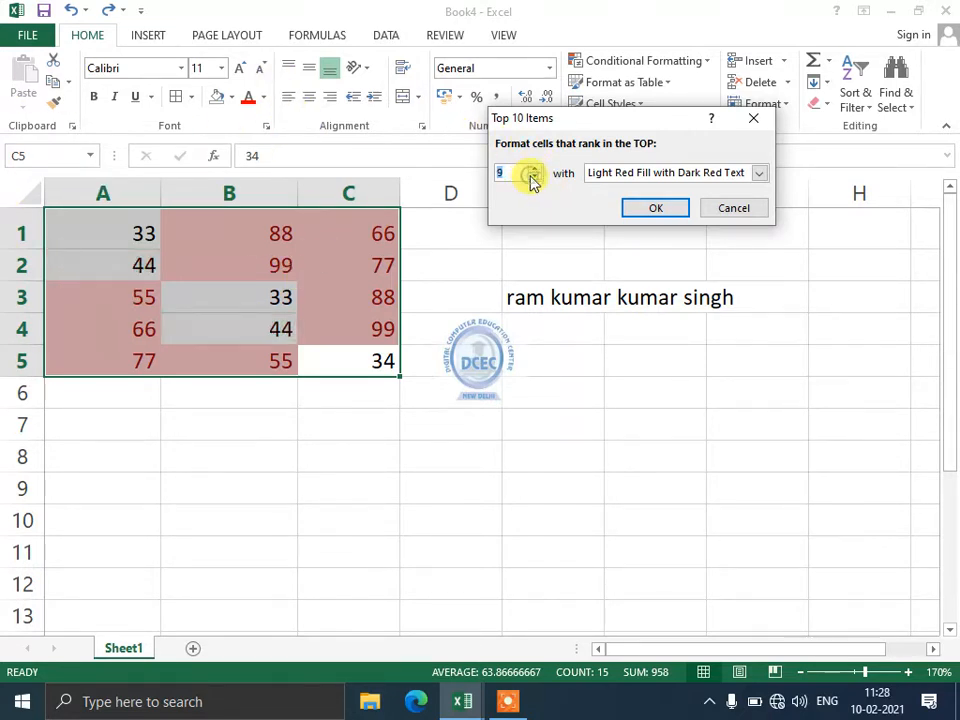
click(533, 178)
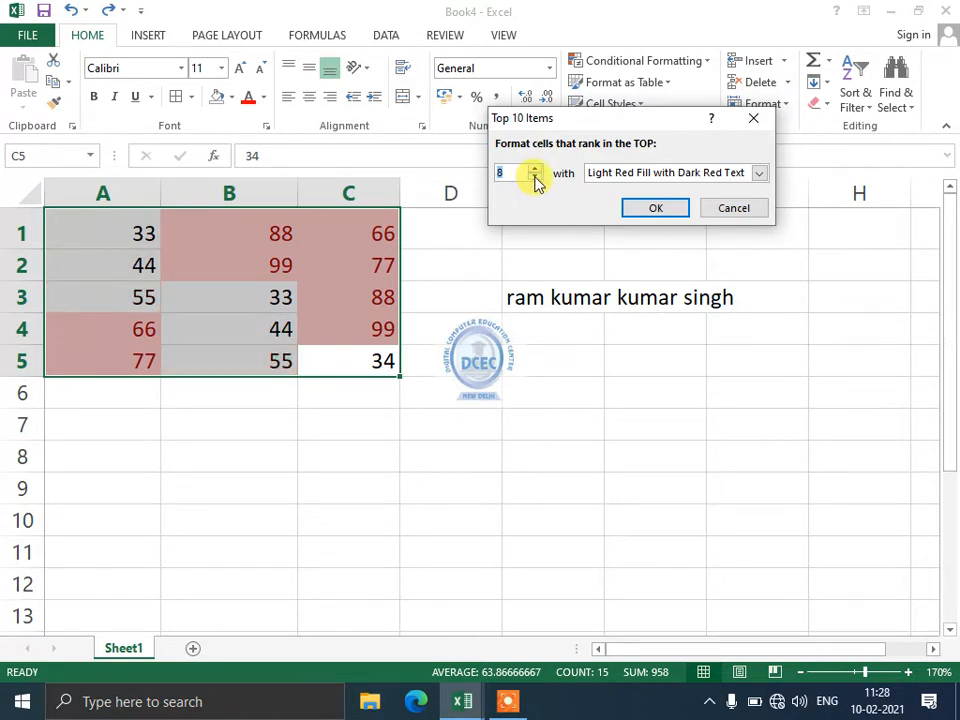
click(535, 170)
click(535, 170)
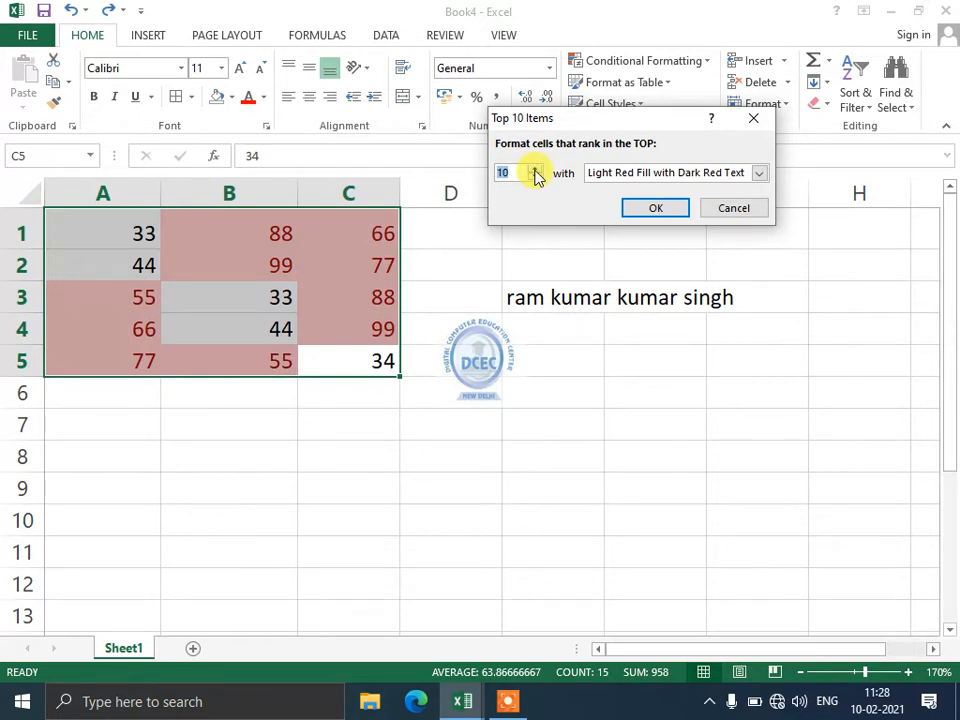
click(733, 208)
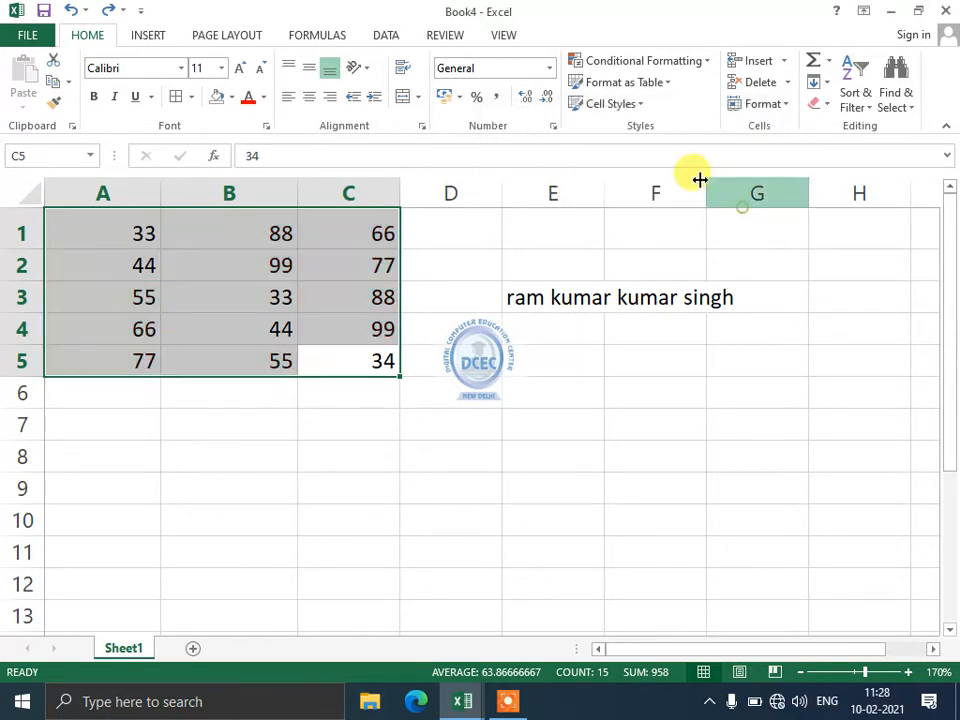
Preview a Top 10% rule with Light Red Fill with Dark Red Text on cells A1:C5, and cancel it
click(633, 65)
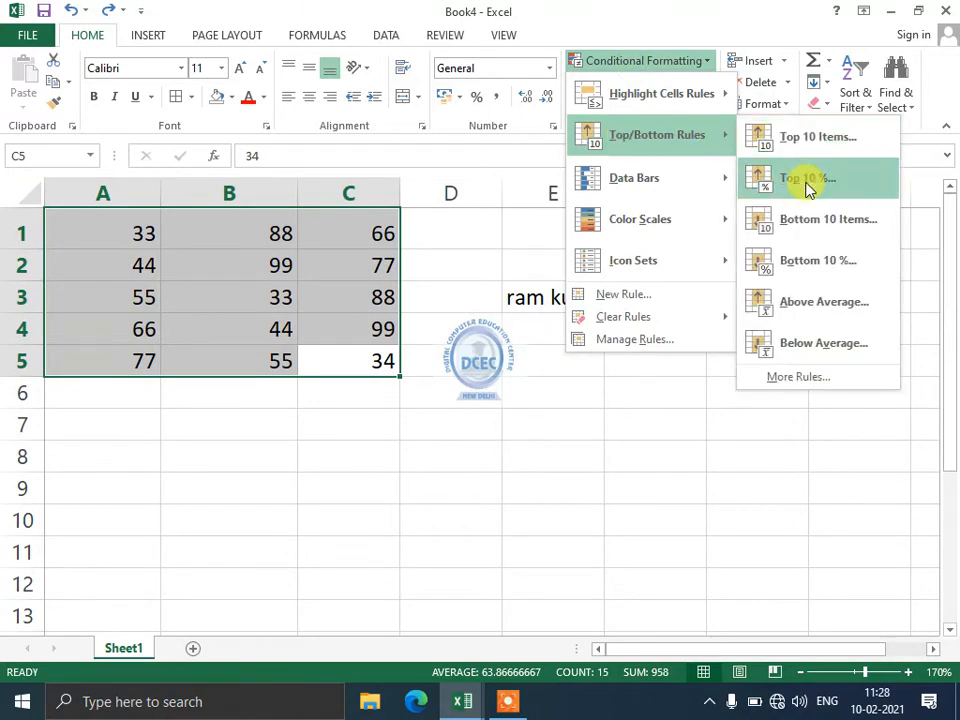
click(806, 182)
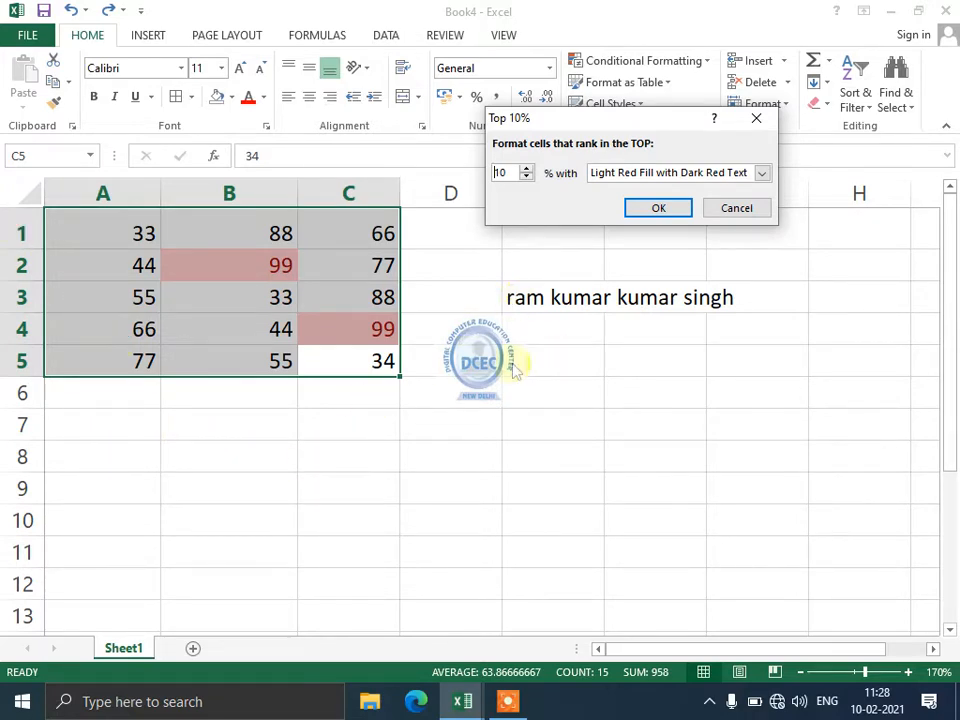
click(737, 208)
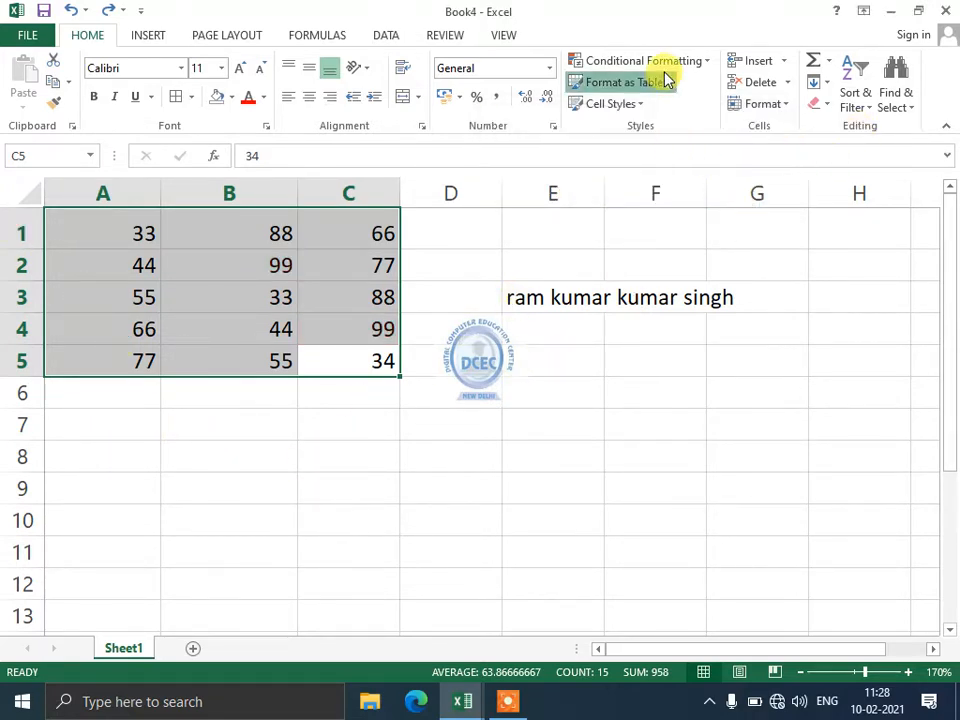
Apply pink gradient fill data bars to cells A1:C5
click(664, 80)
click(670, 62)
click(670, 62)
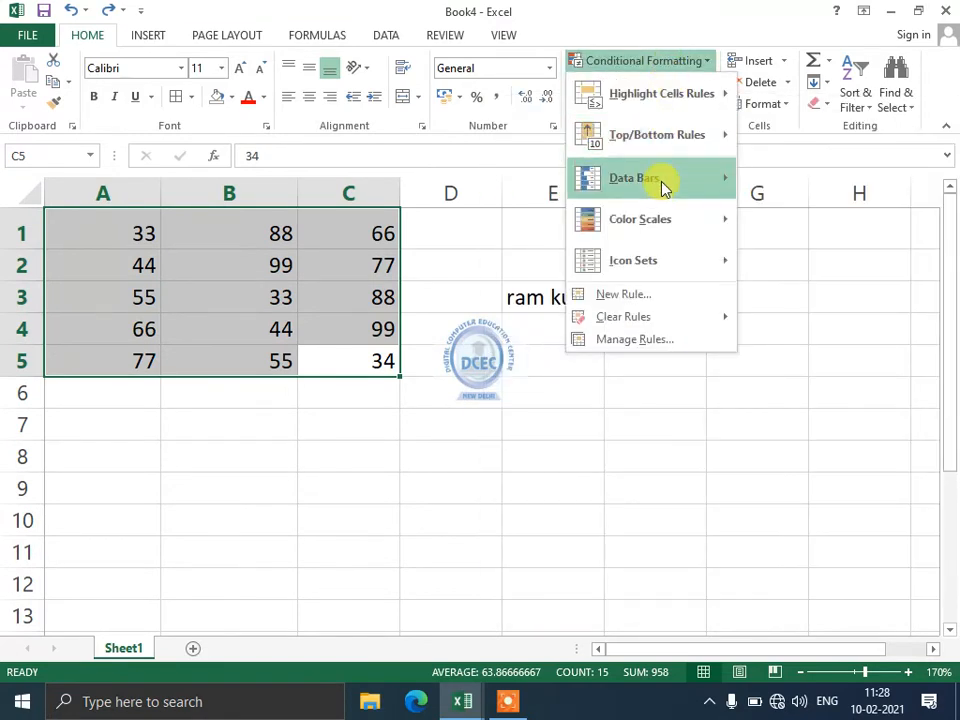
mouse_move(664, 182)
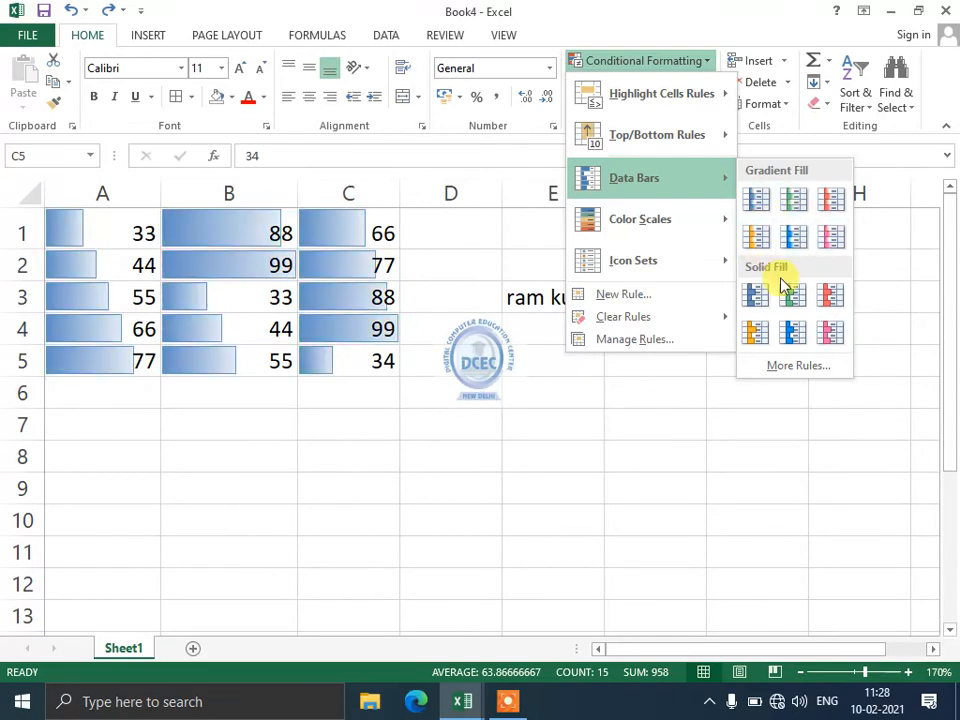
click(832, 240)
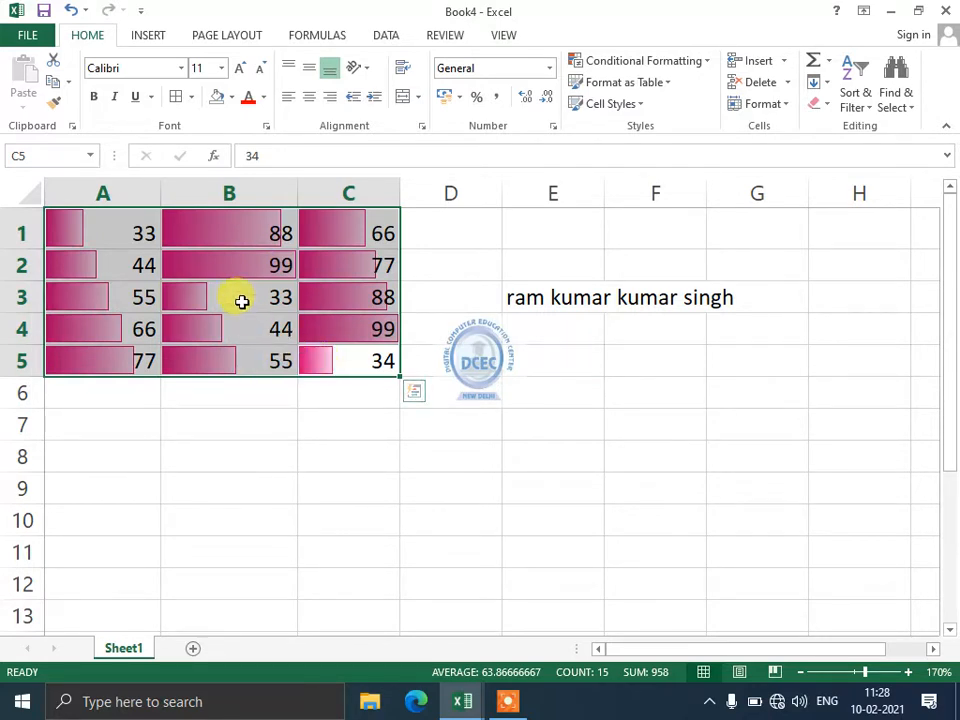
Compare the data bars of cells B3 and C5, and undo the data bars
click(274, 418)
click(313, 362)
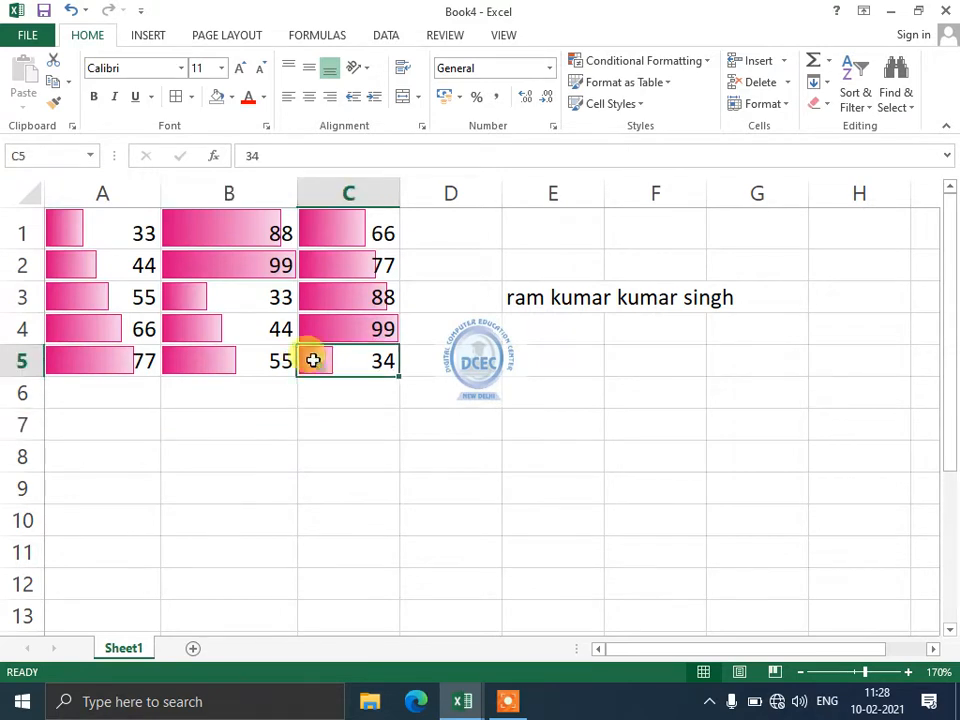
click(252, 300)
click(306, 355)
click(256, 300)
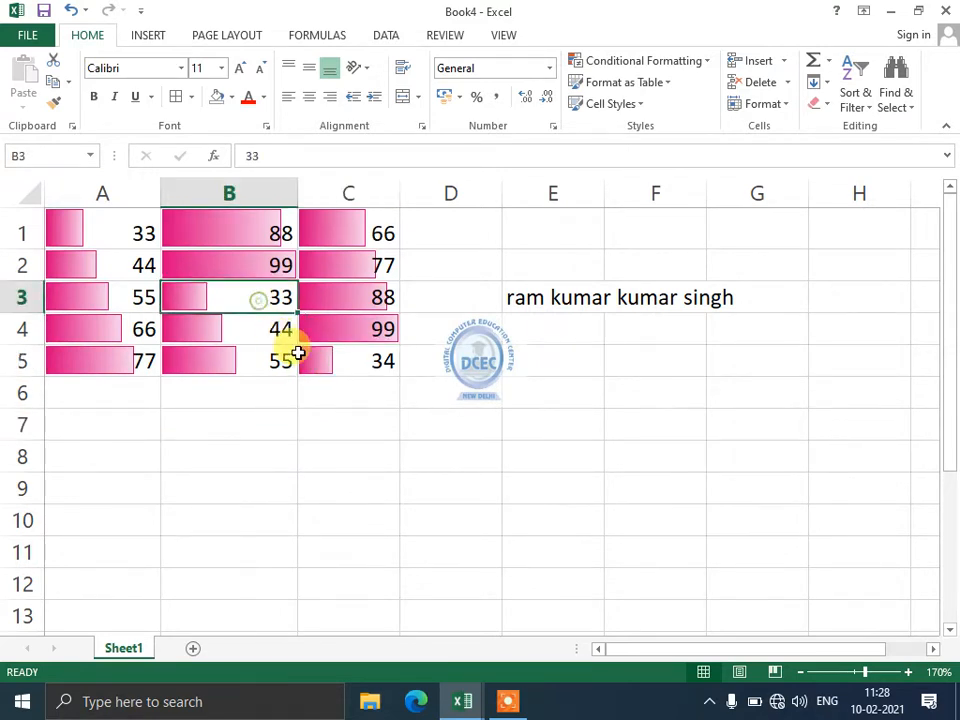
click(310, 360)
click(254, 298)
click(310, 360)
click(254, 298)
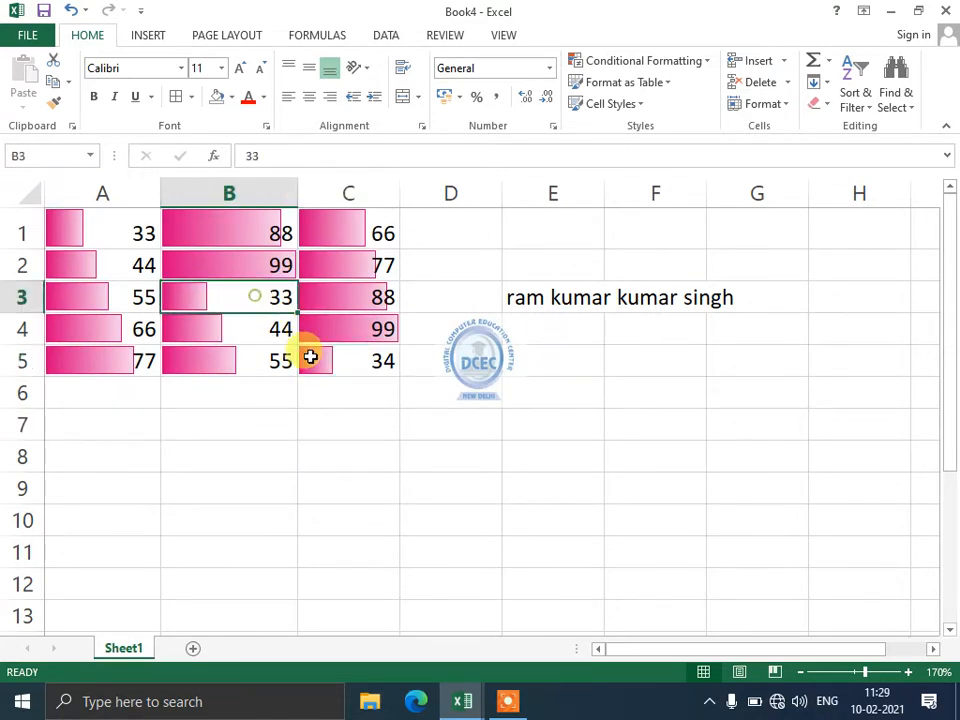
click(316, 366)
click(261, 300)
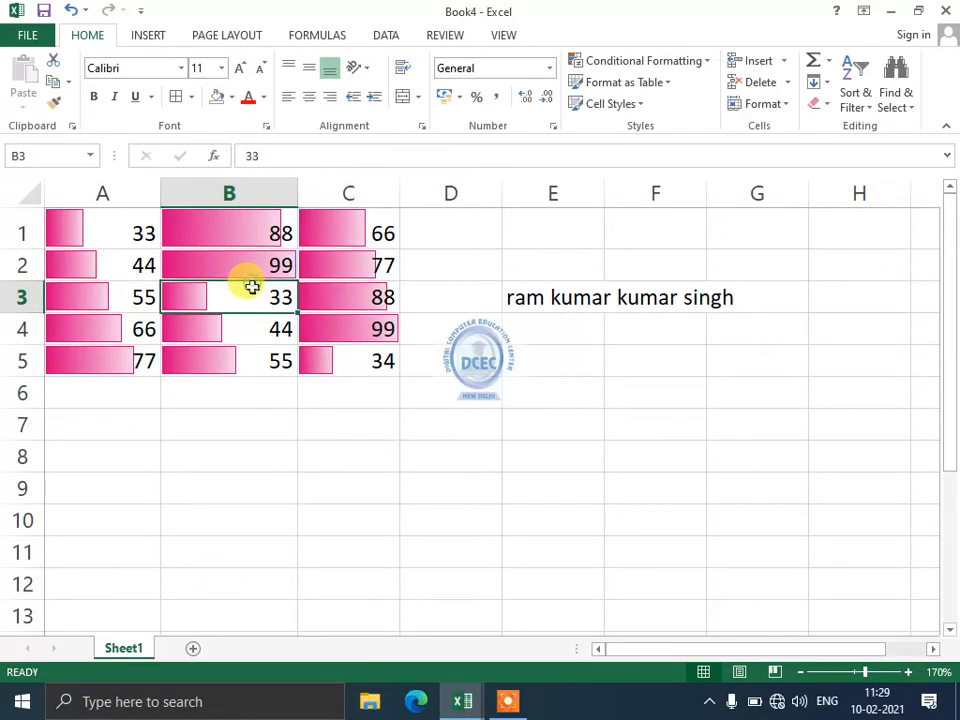
click(77, 12)
Preview the gradient data bars, color scales and icon sets on cells A1:C5 without keeping any
click(680, 61)
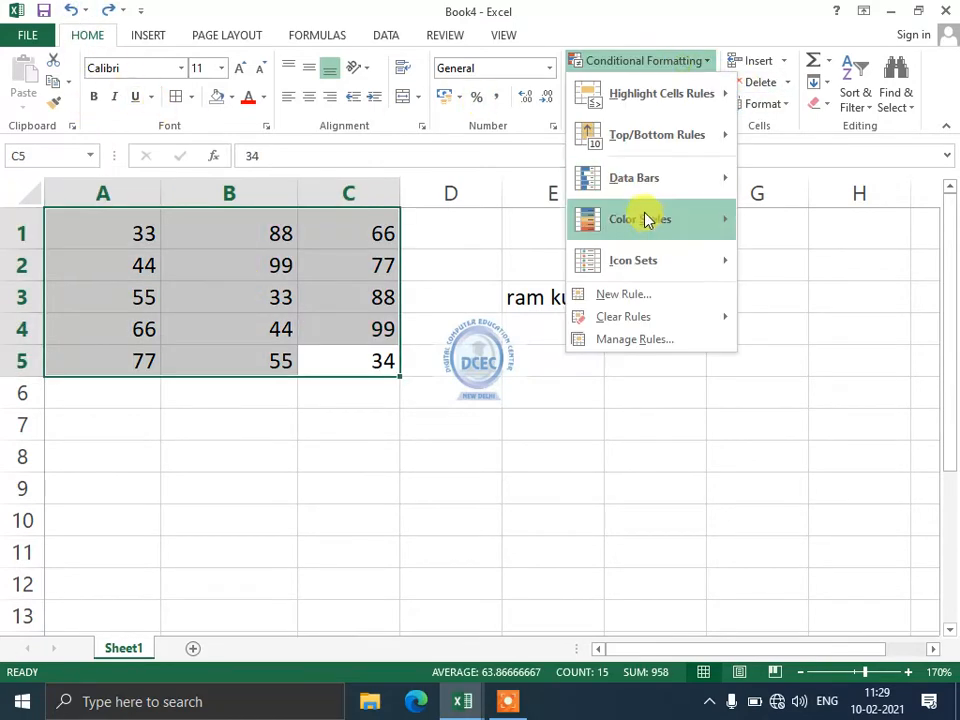
mouse_move(709, 222)
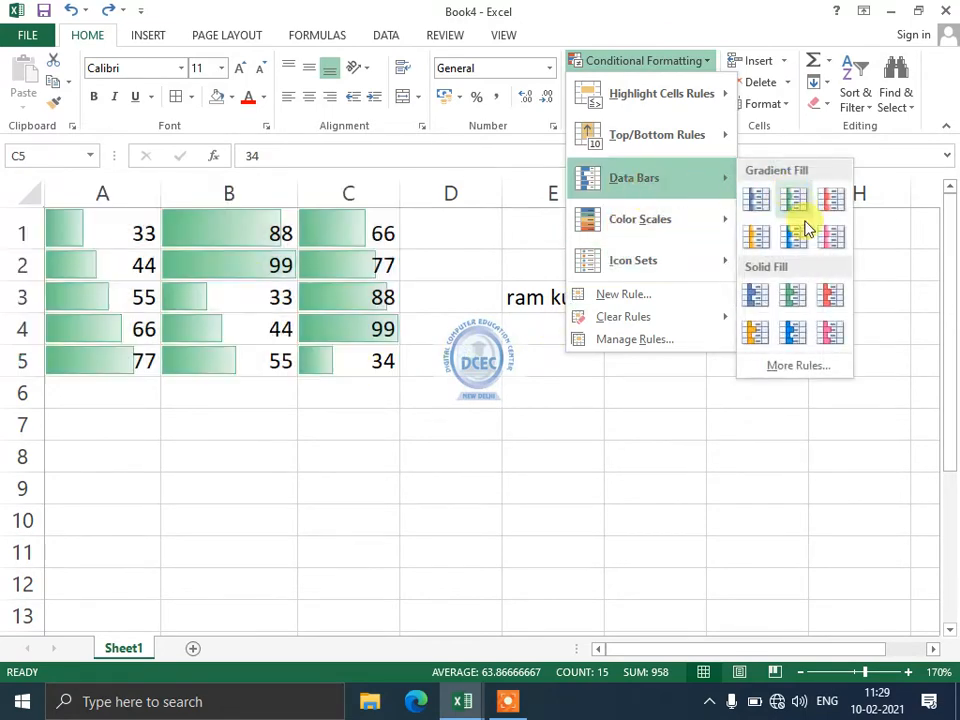
mouse_move(670, 230)
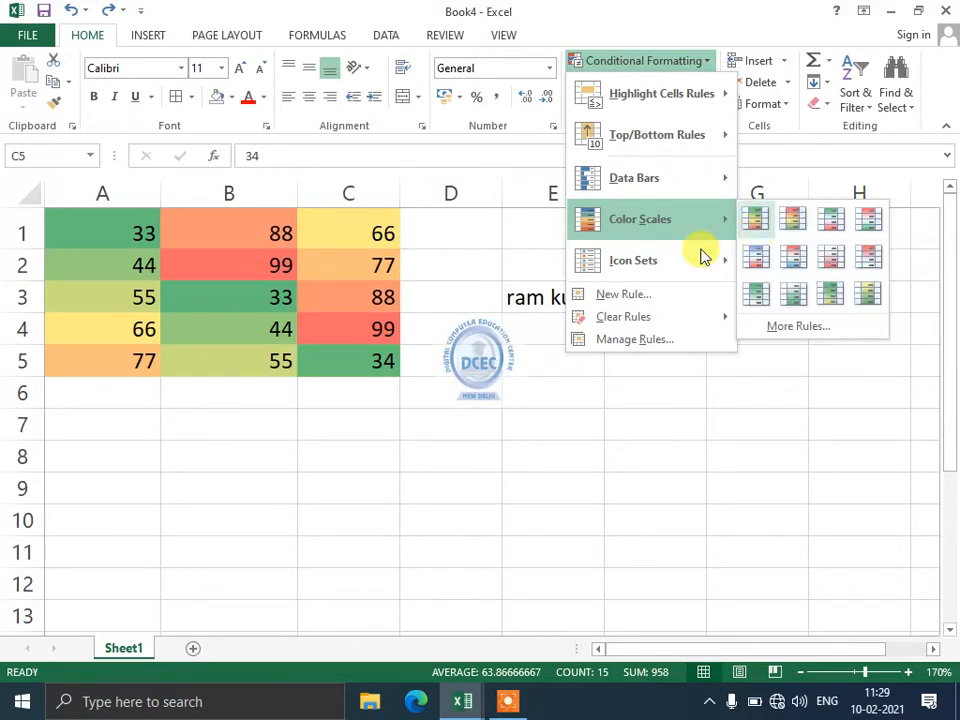
mouse_move(643, 279)
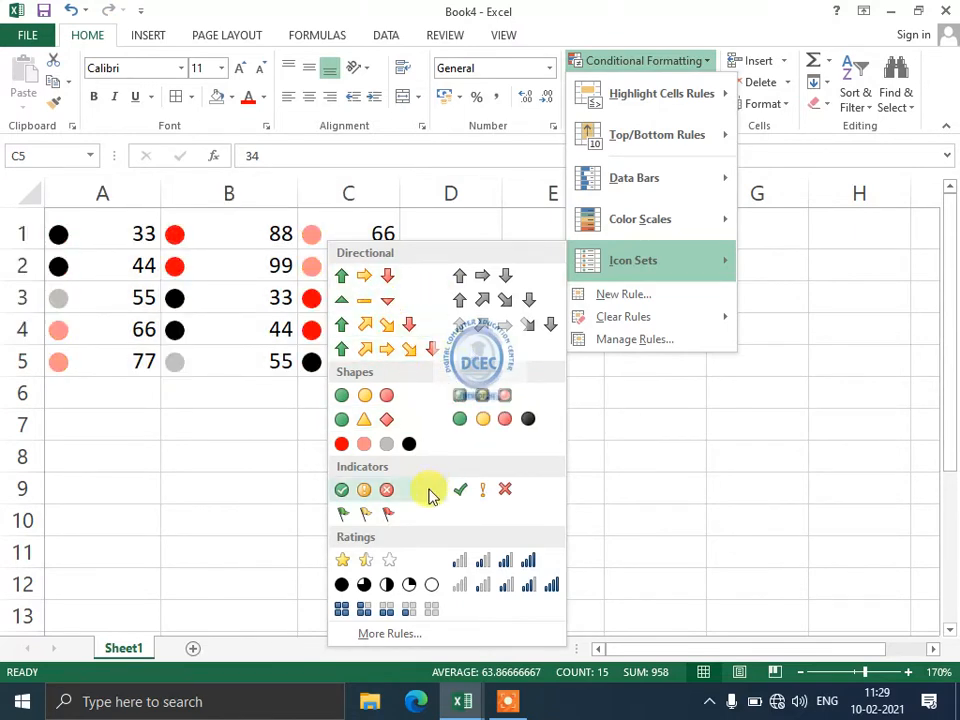
click(646, 489)
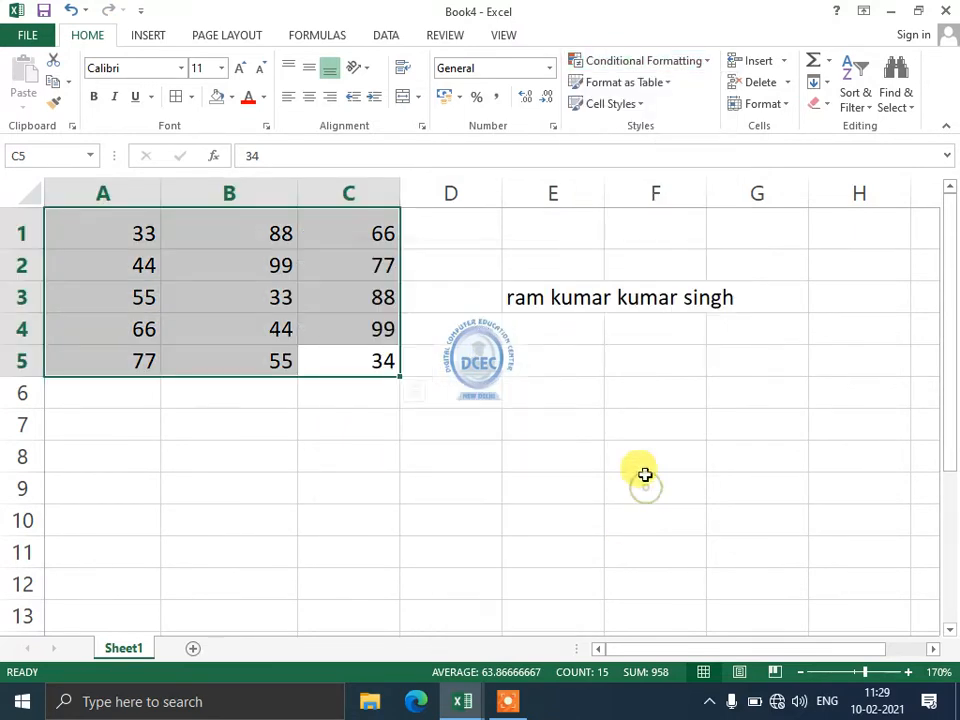
Format cells A1:C5 as an orange table without using the first row as headers, and undo it
click(634, 84)
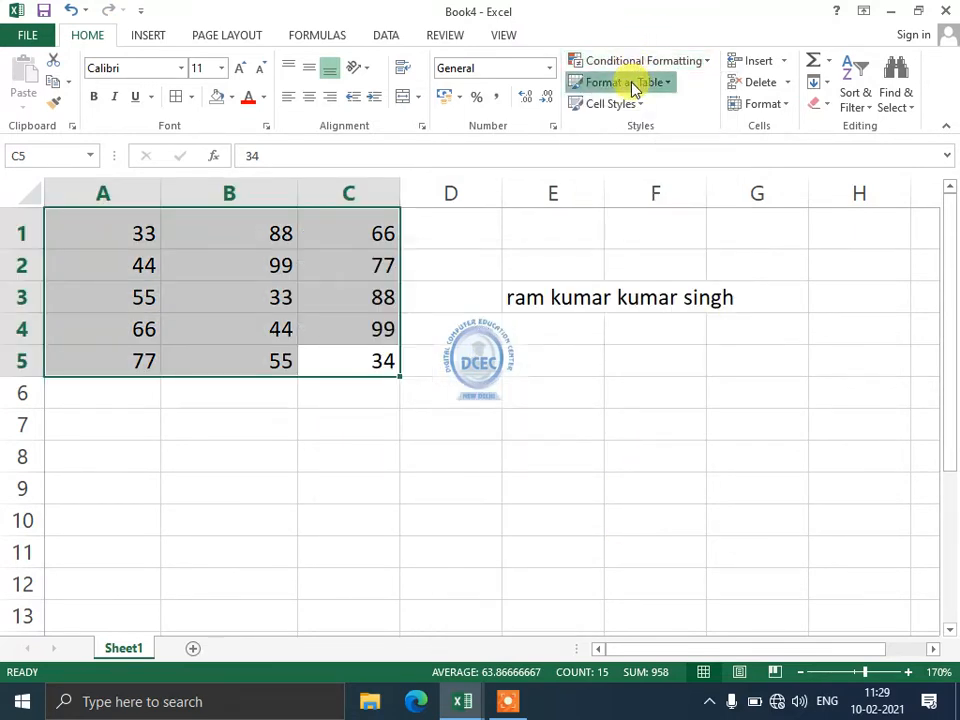
click(649, 189)
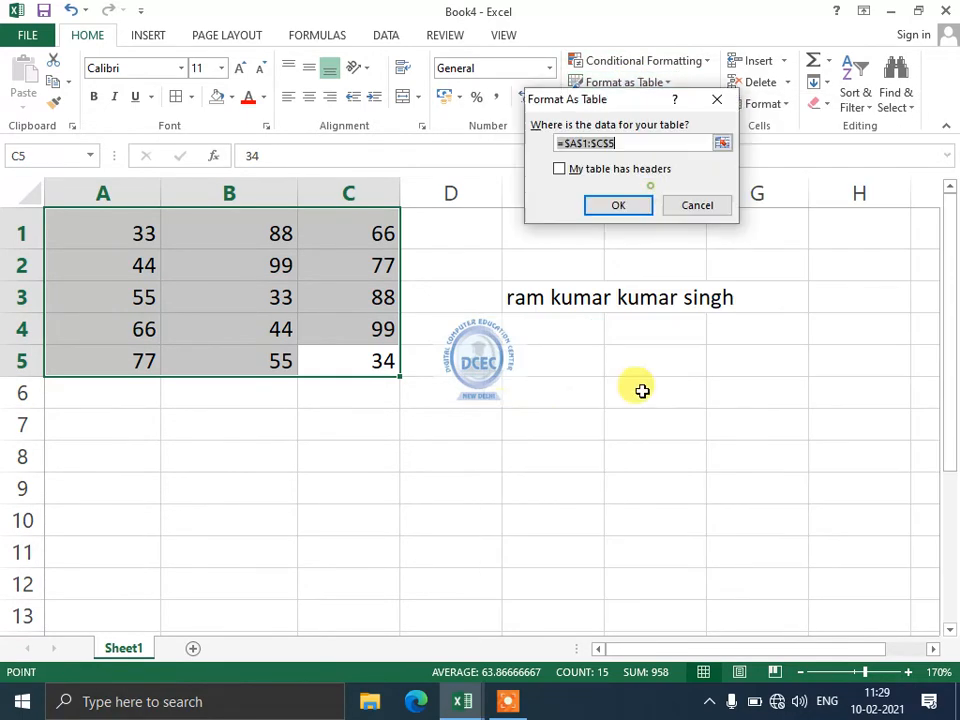
click(643, 217)
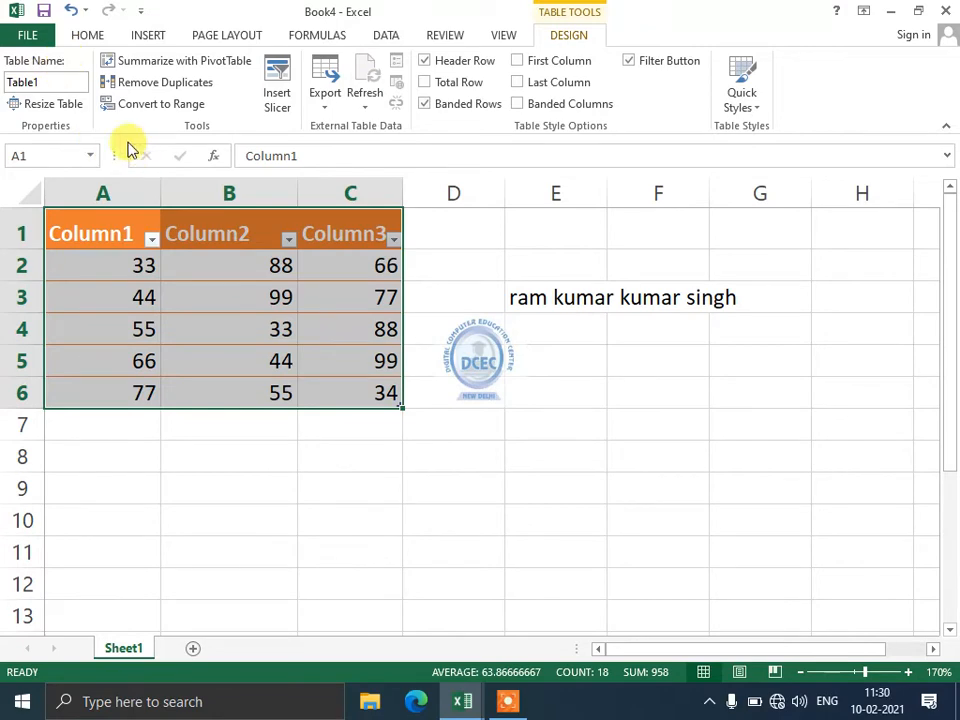
click(71, 11)
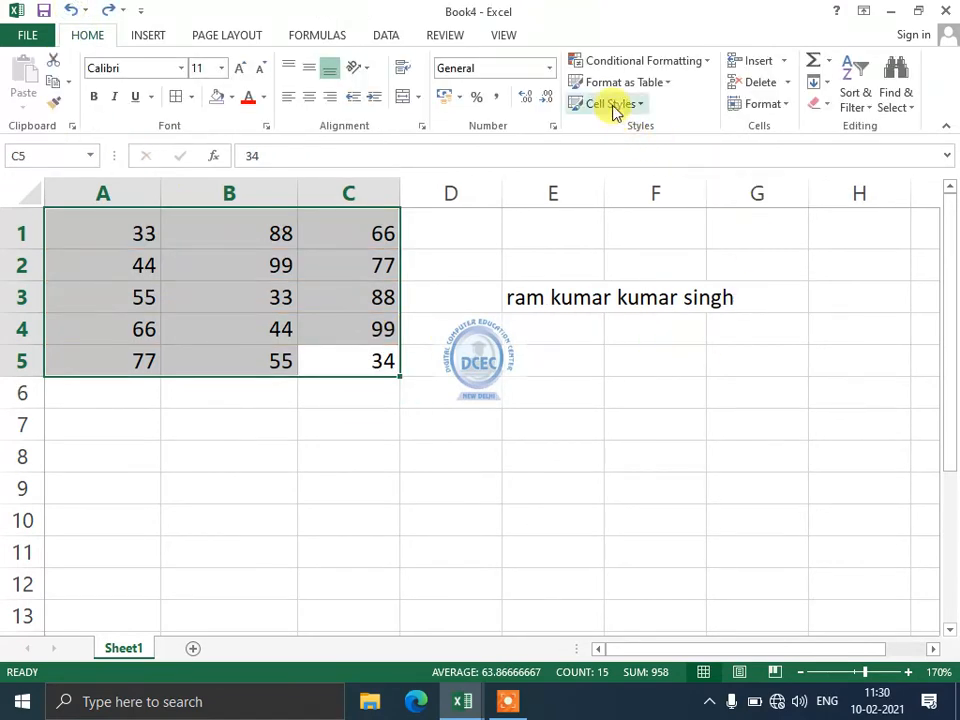
Try the 40% - Accent3 cell style on cells A1:C5, and set the cells back to No Fill
click(610, 104)
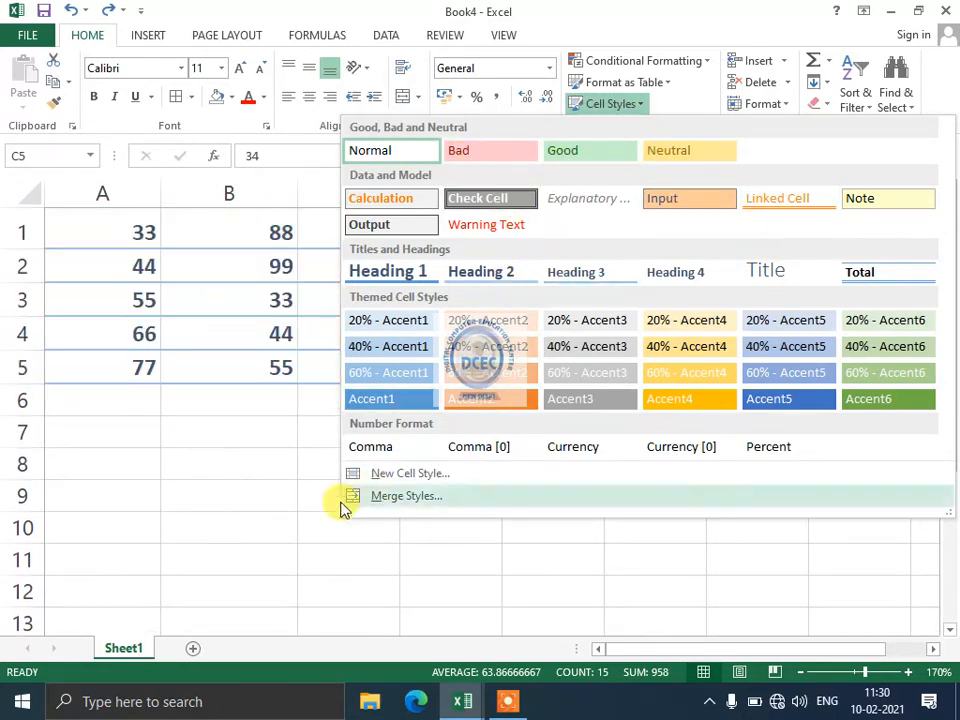
key(Escape)
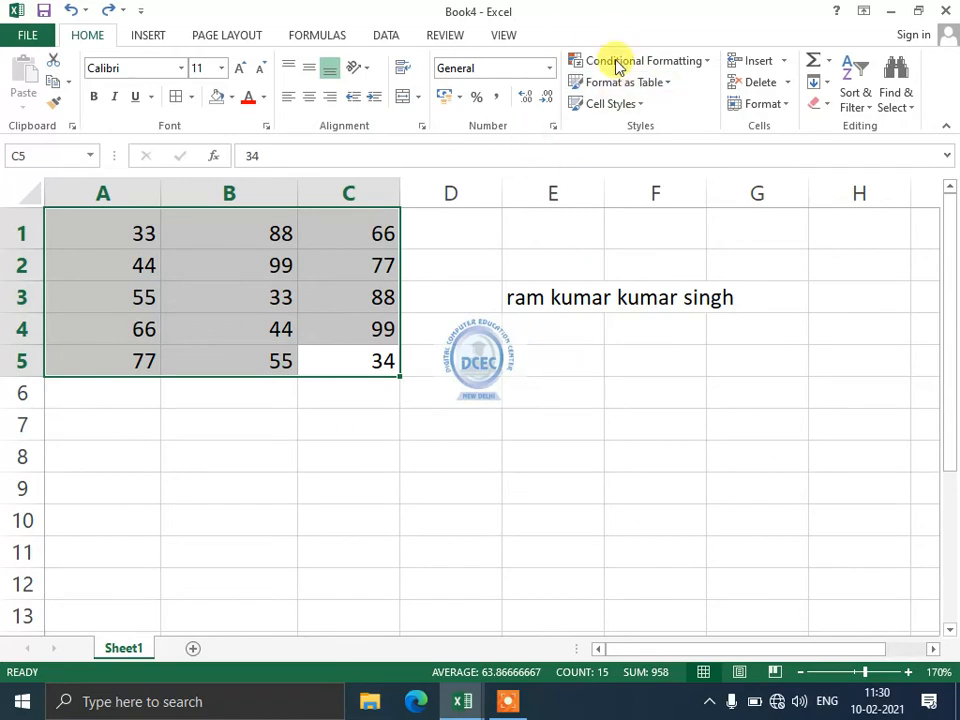
click(627, 110)
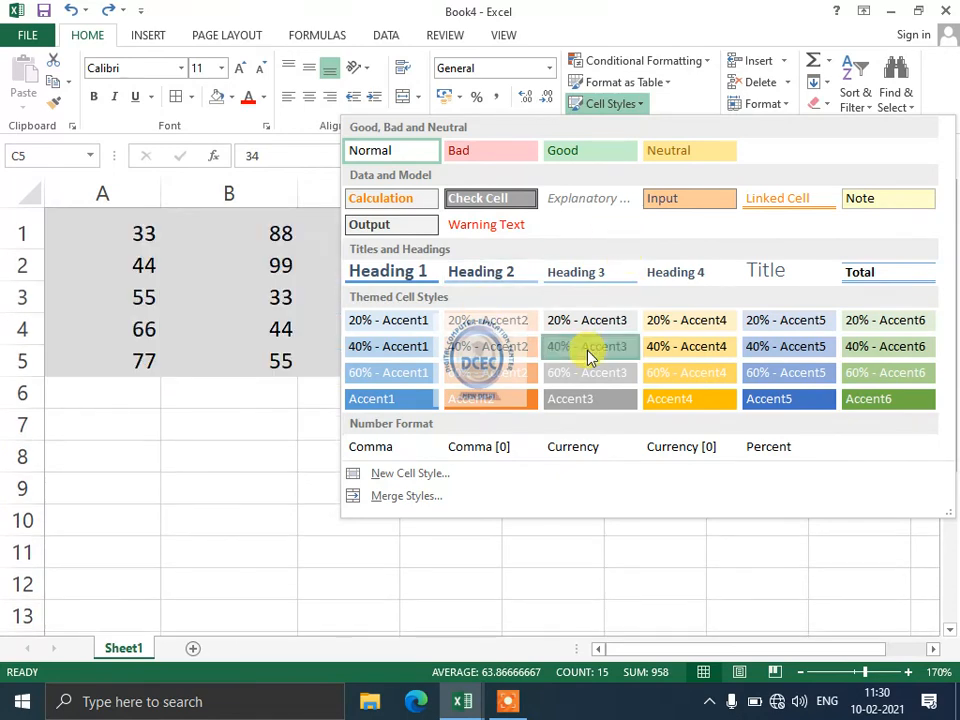
key(Escape)
click(230, 97)
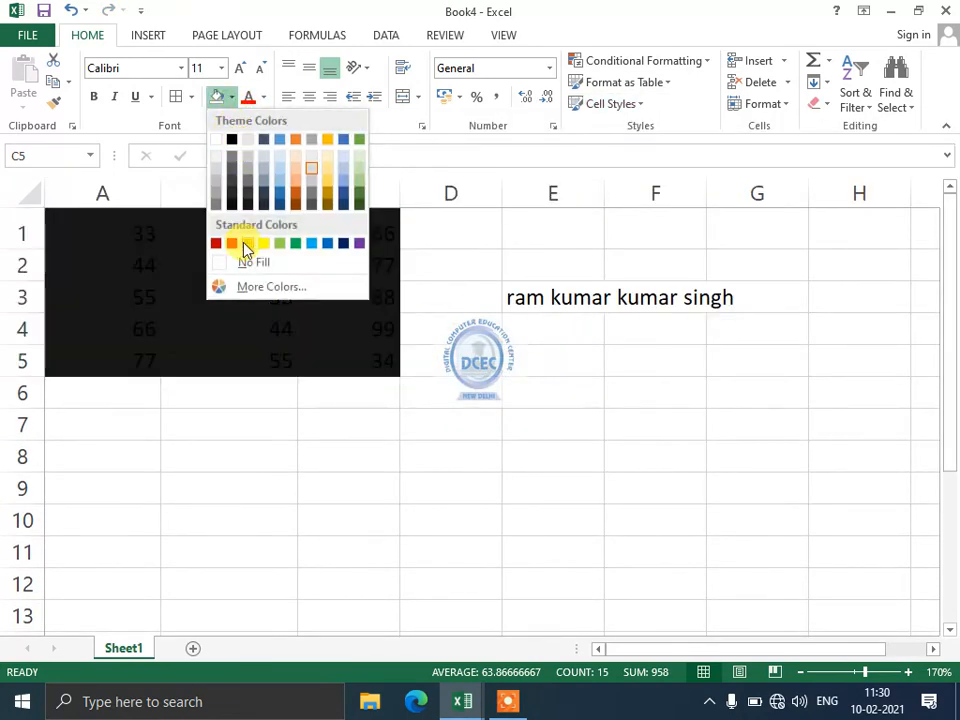
click(246, 263)
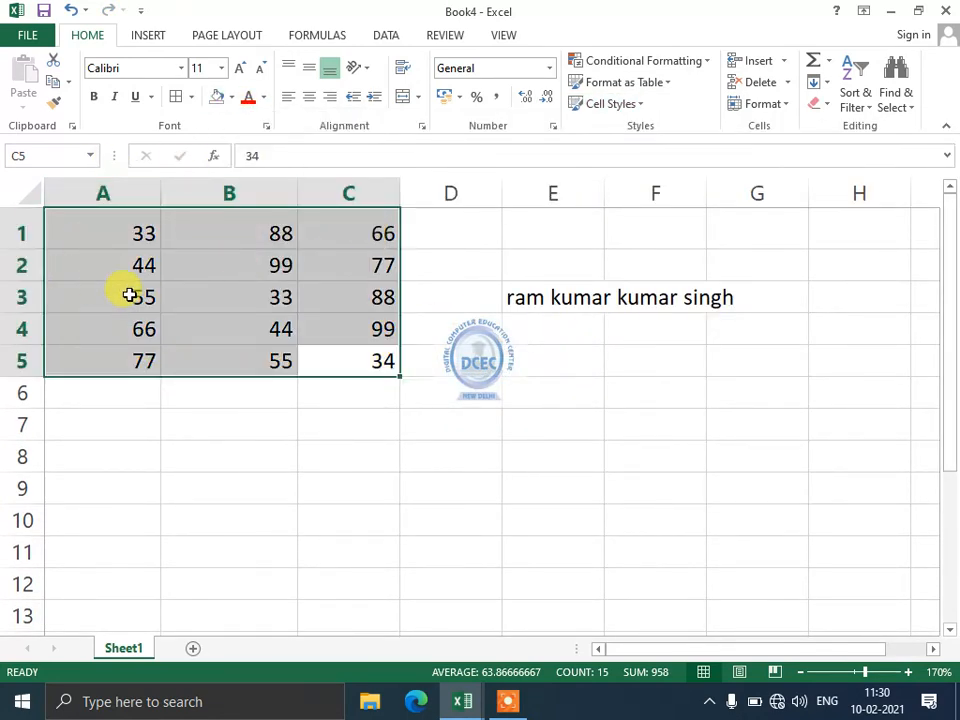
click(246, 266)
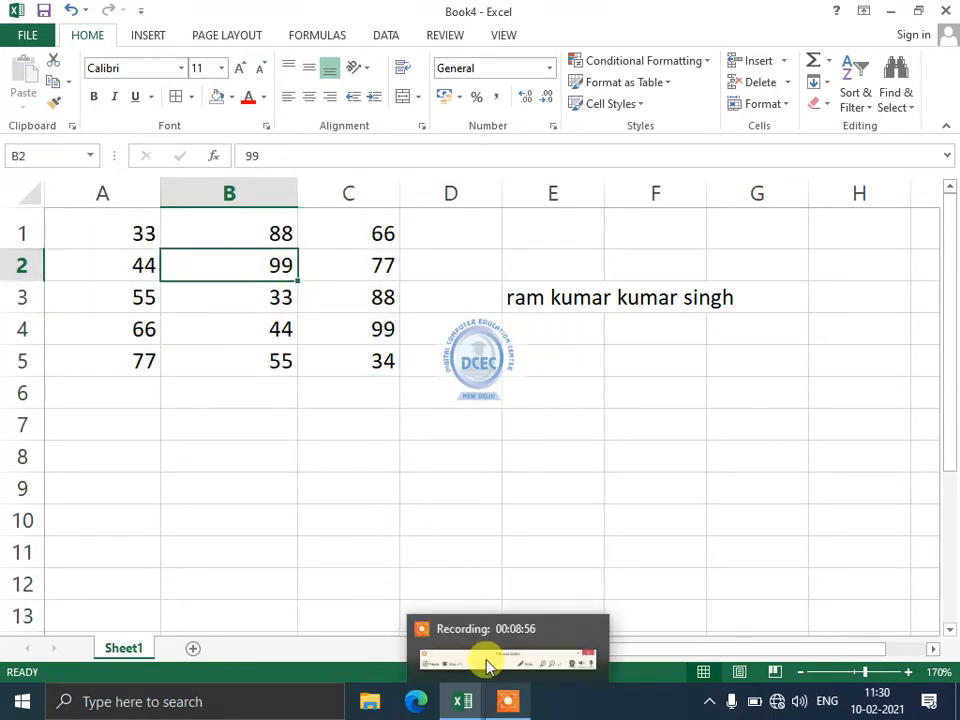
click(339, 484)
click(273, 281)
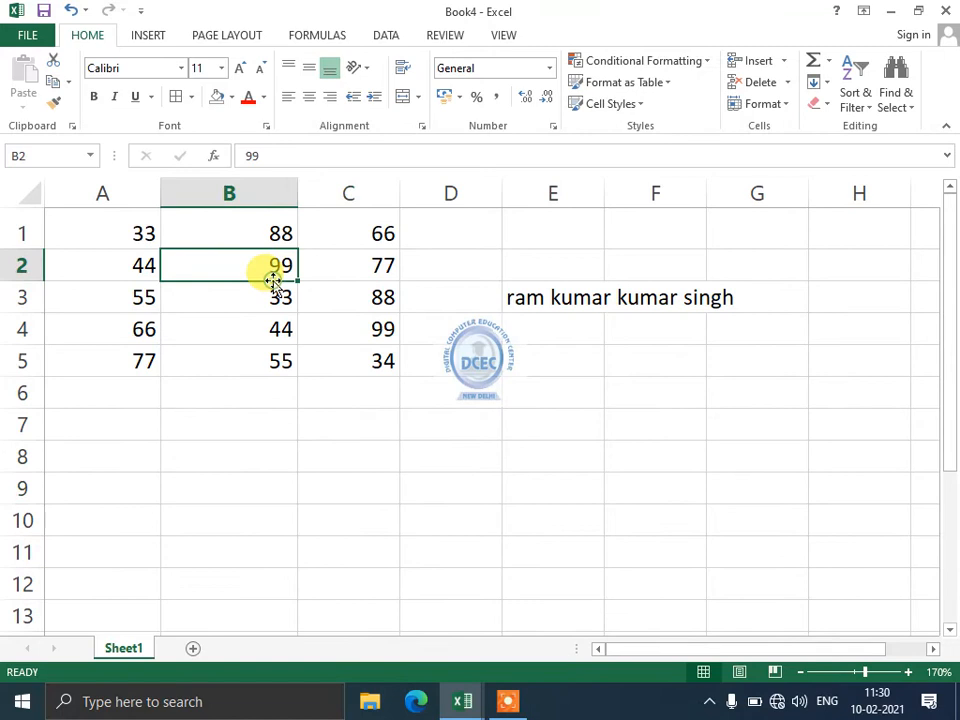
click(330, 270)
click(281, 260)
click(319, 263)
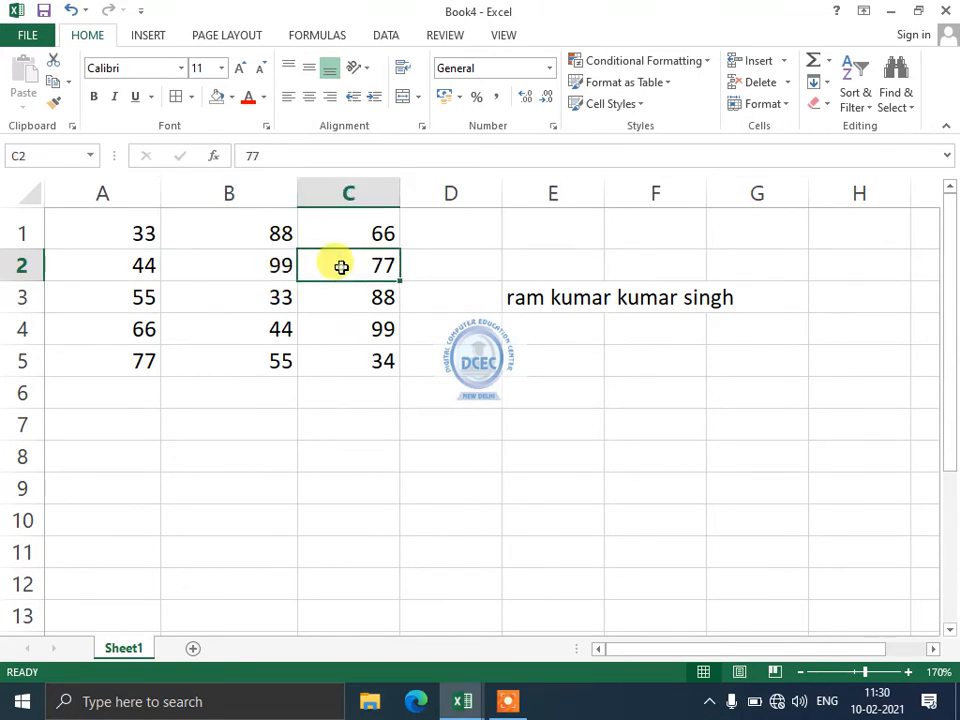
Insert a new sheet row above row 1
click(345, 232)
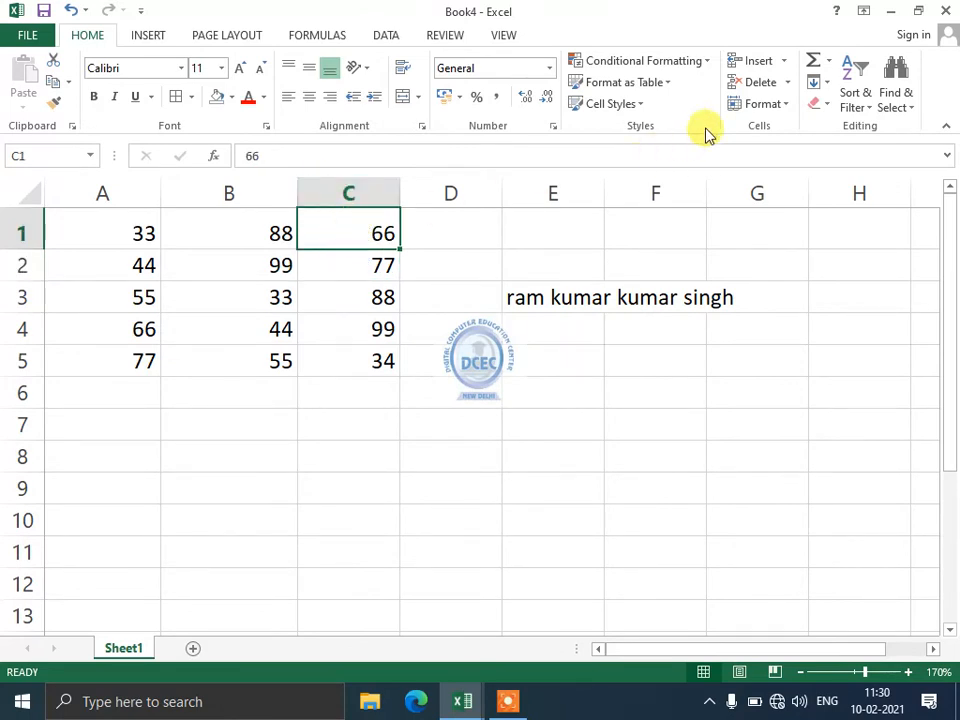
click(787, 61)
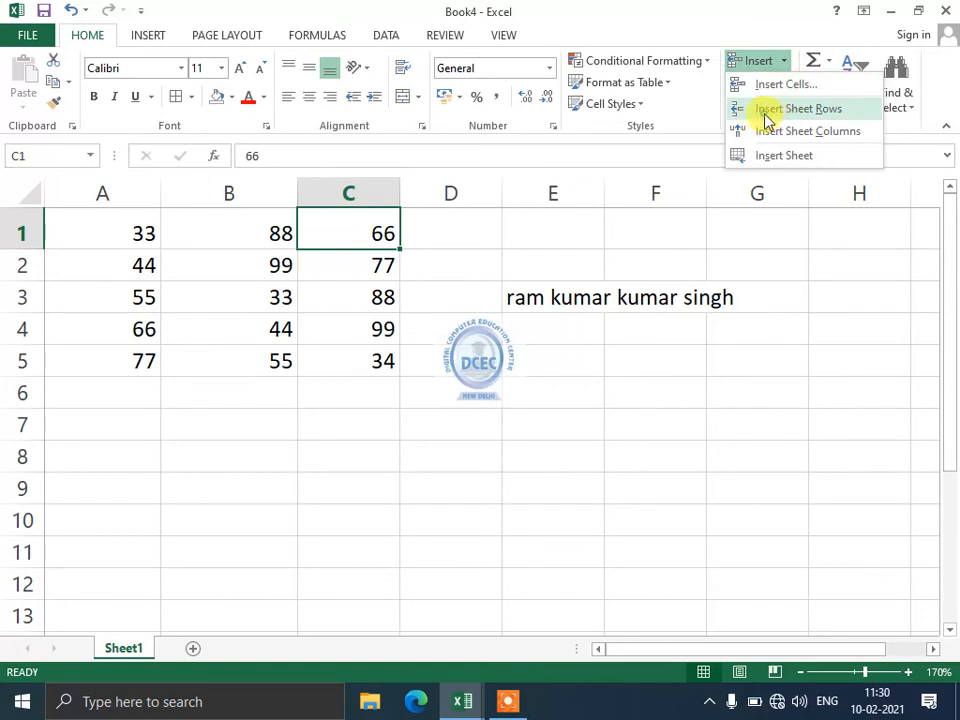
click(768, 110)
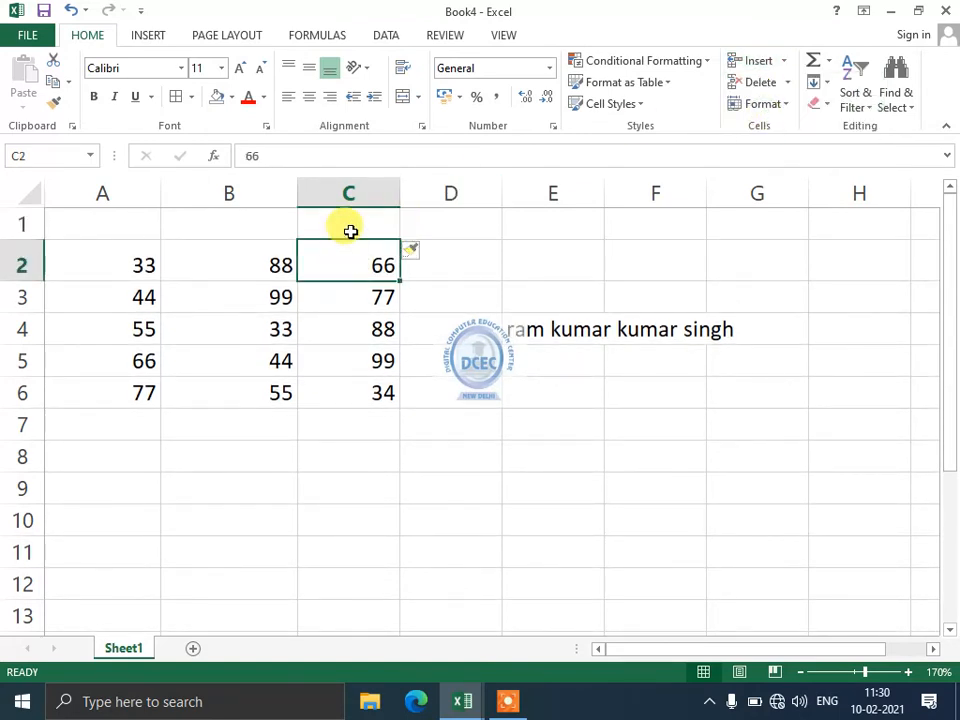
Insert a new sheet column before column C
click(350, 231)
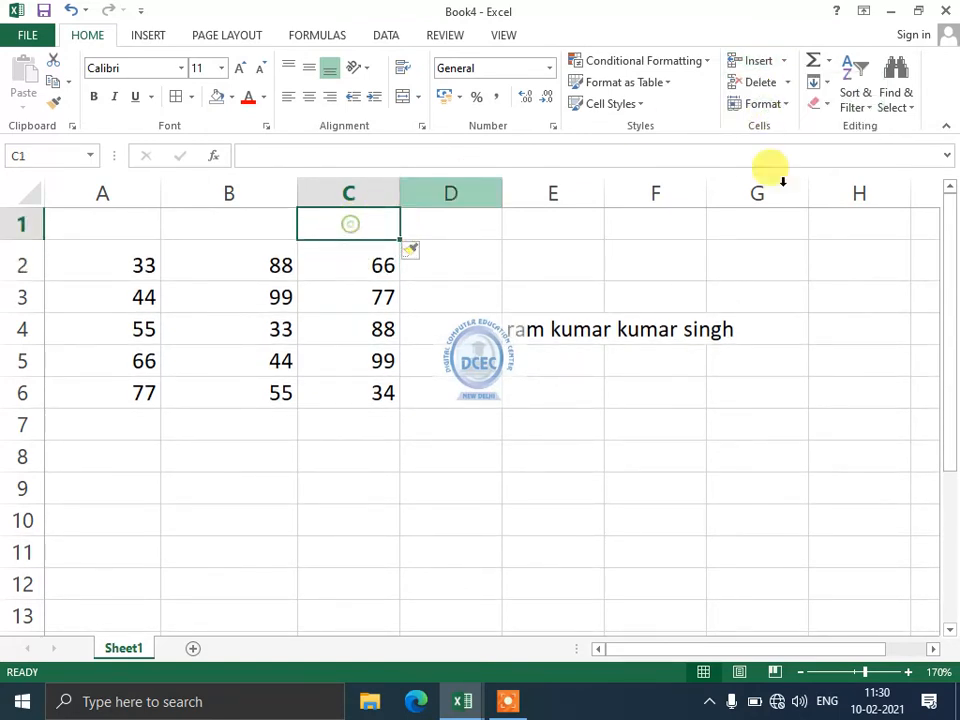
click(786, 63)
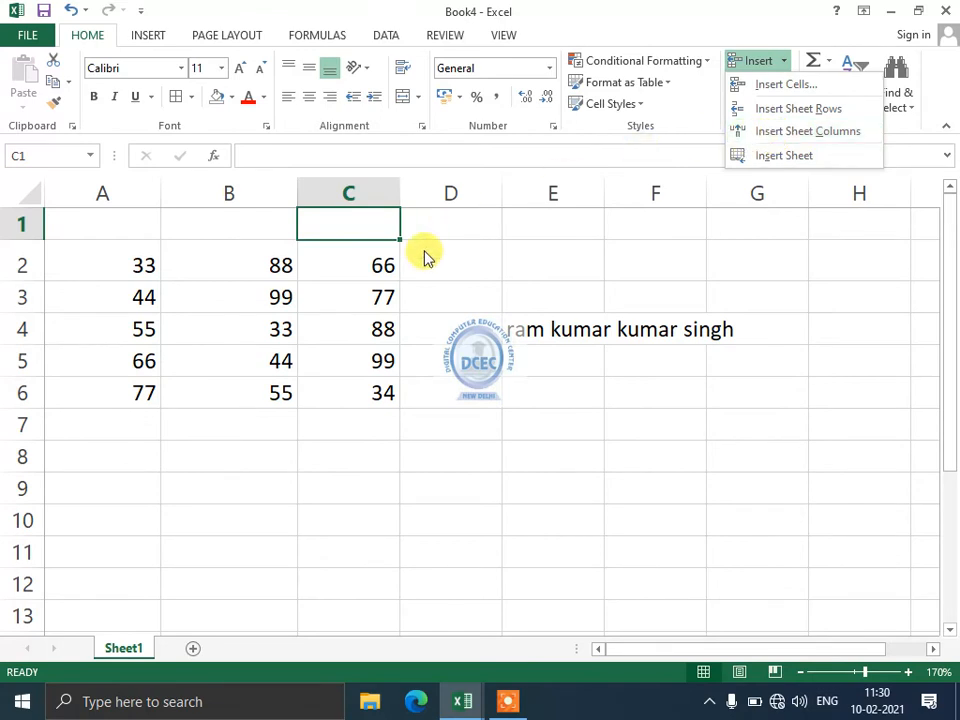
click(773, 143)
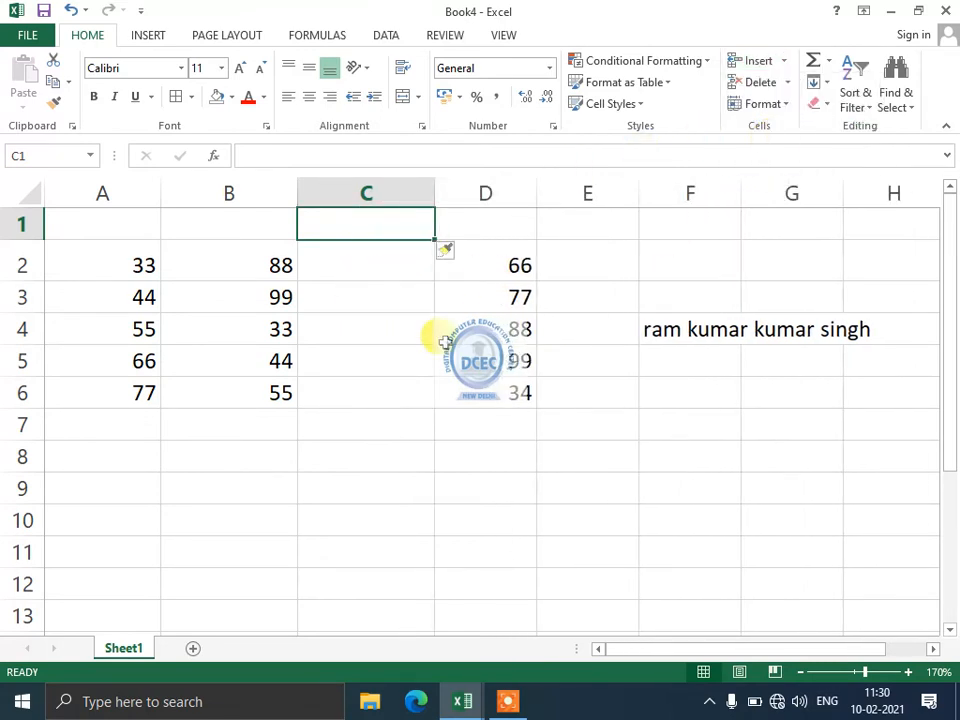
Delete the empty sheet column C
click(788, 84)
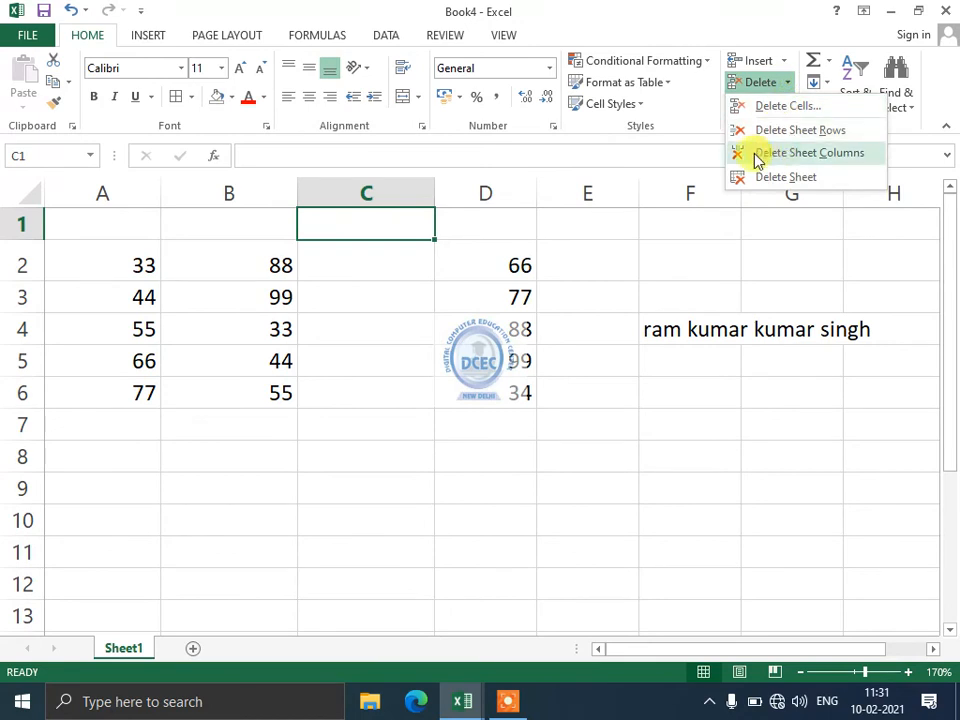
click(784, 152)
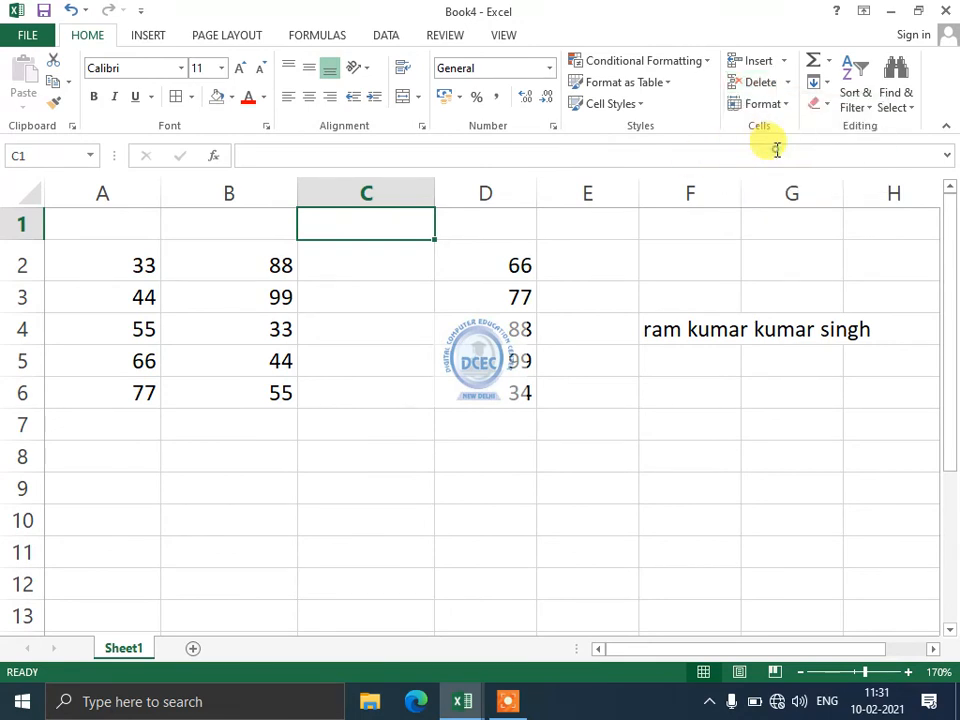
Delete the empty sheet row 1 above the number grid
click(787, 84)
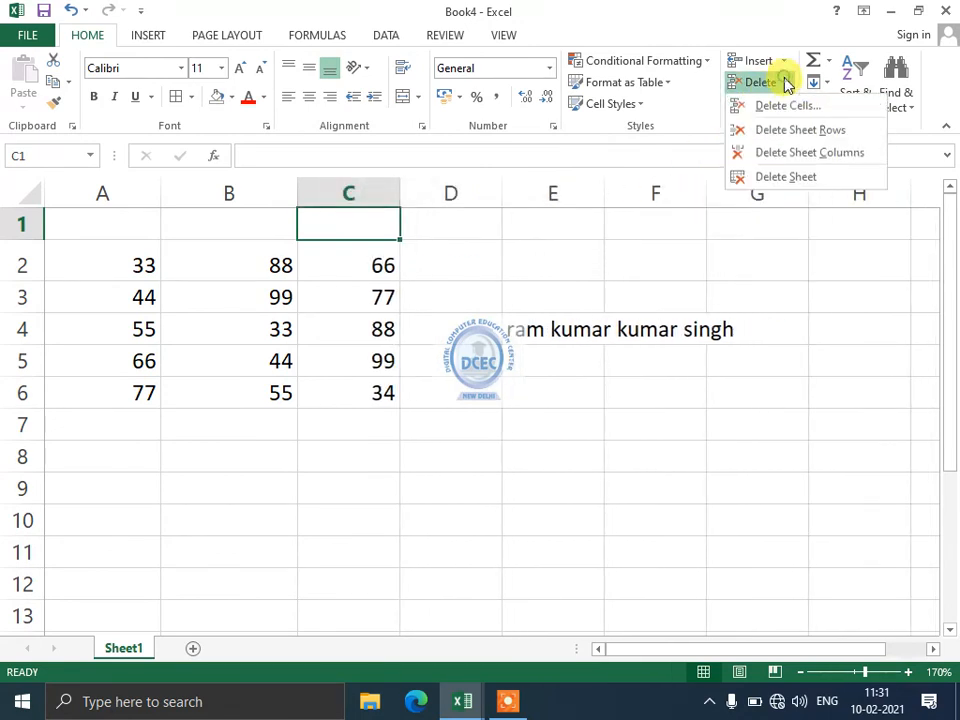
click(787, 131)
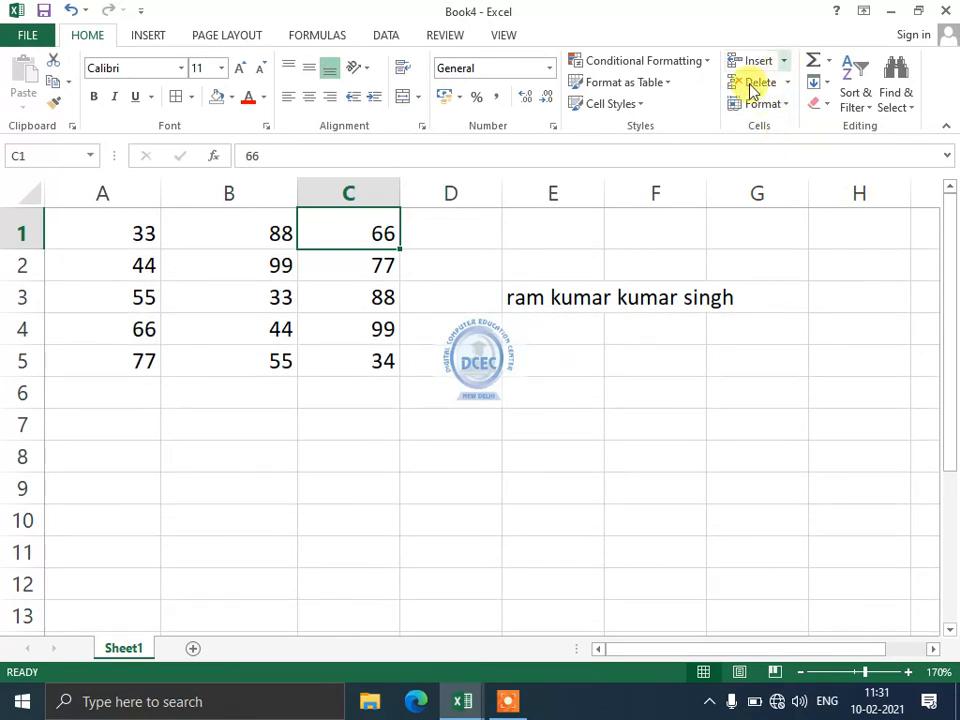
Add two new worksheets after Sheet1
click(190, 650)
click(253, 649)
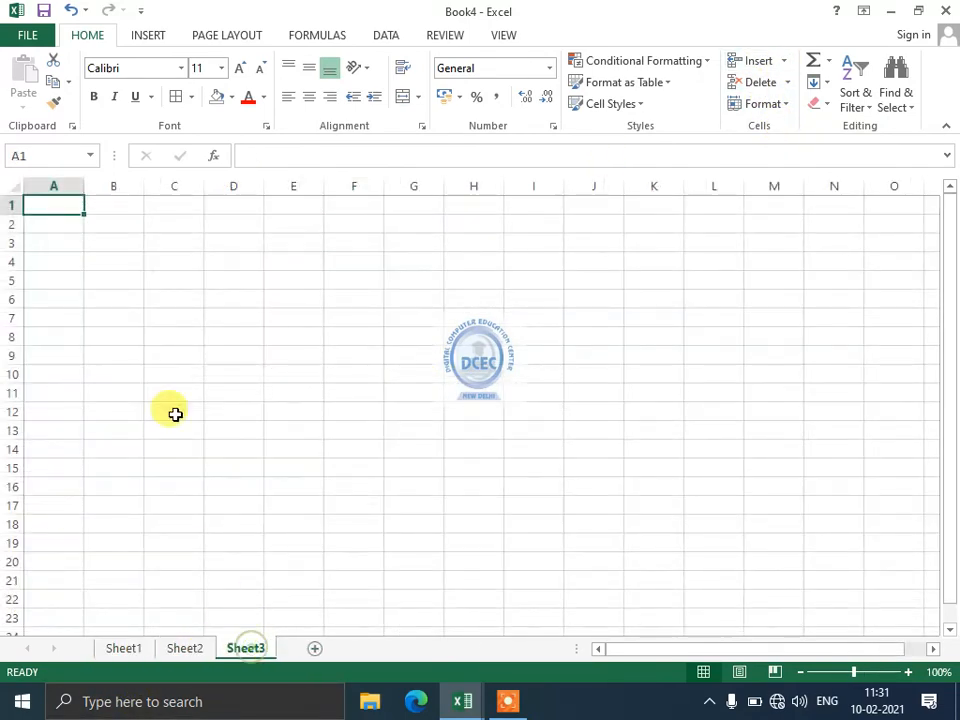
Undo the deletions of the empty row 1 and the empty column C on Sheet1
click(68, 10)
click(68, 10)
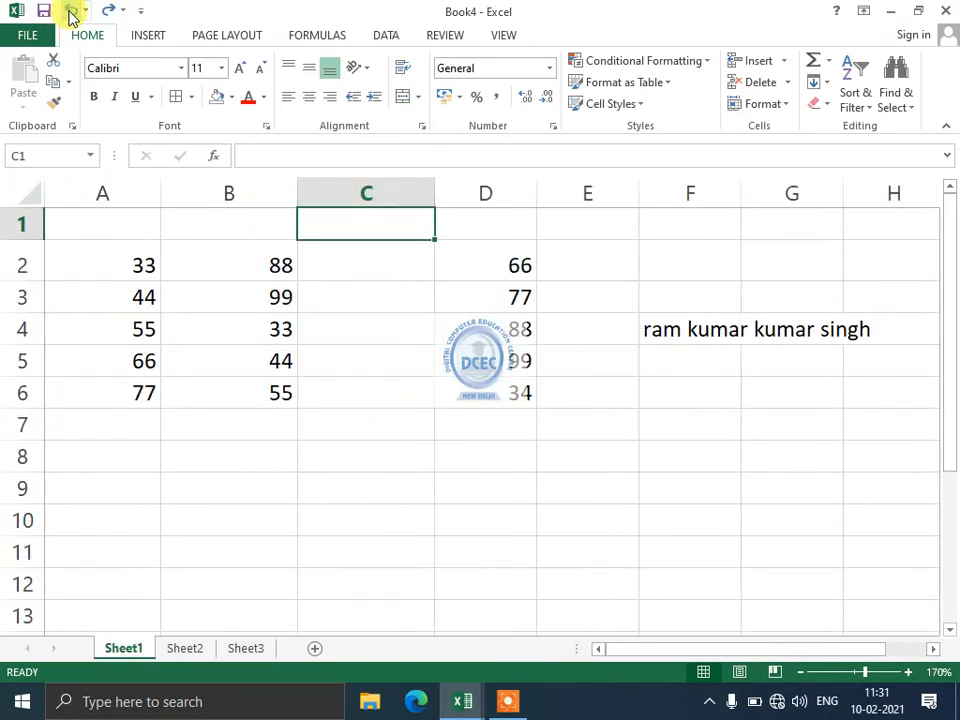
click(784, 61)
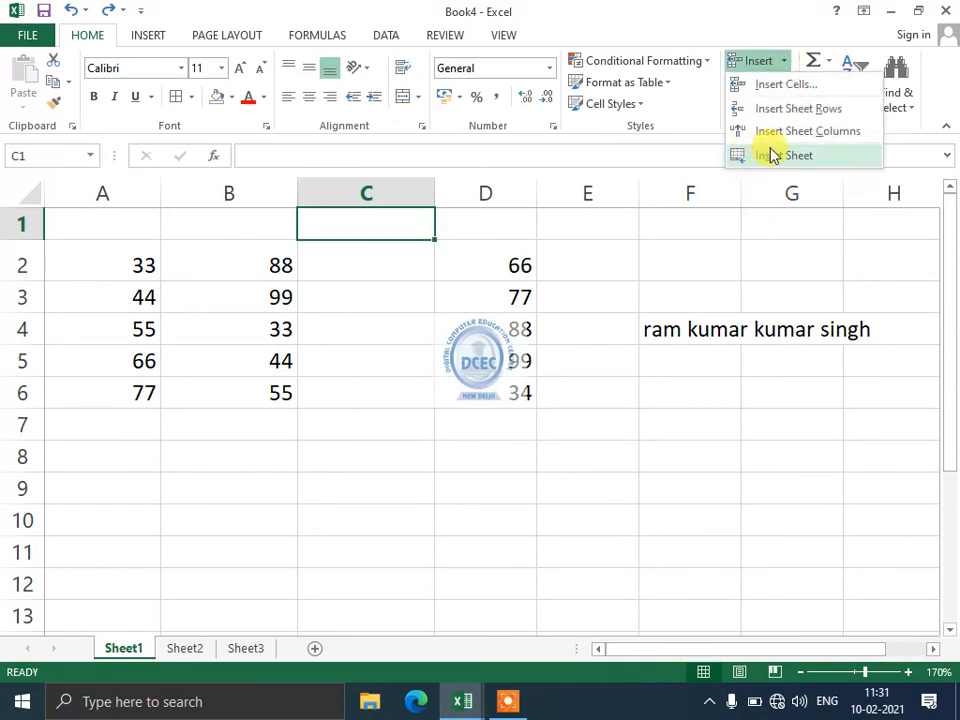
click(707, 251)
click(784, 82)
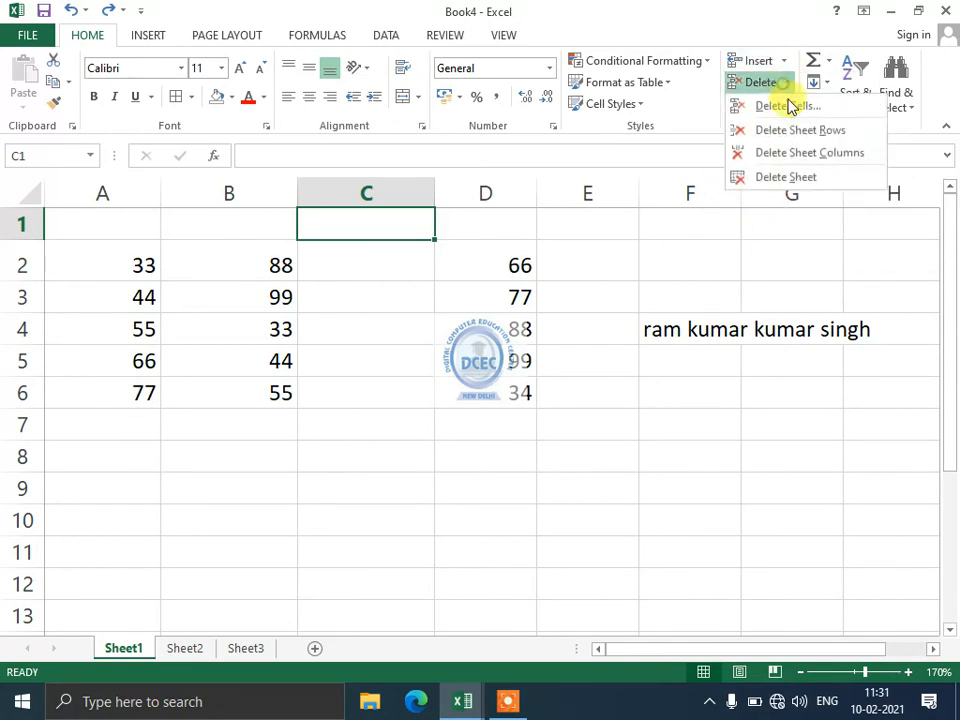
click(785, 177)
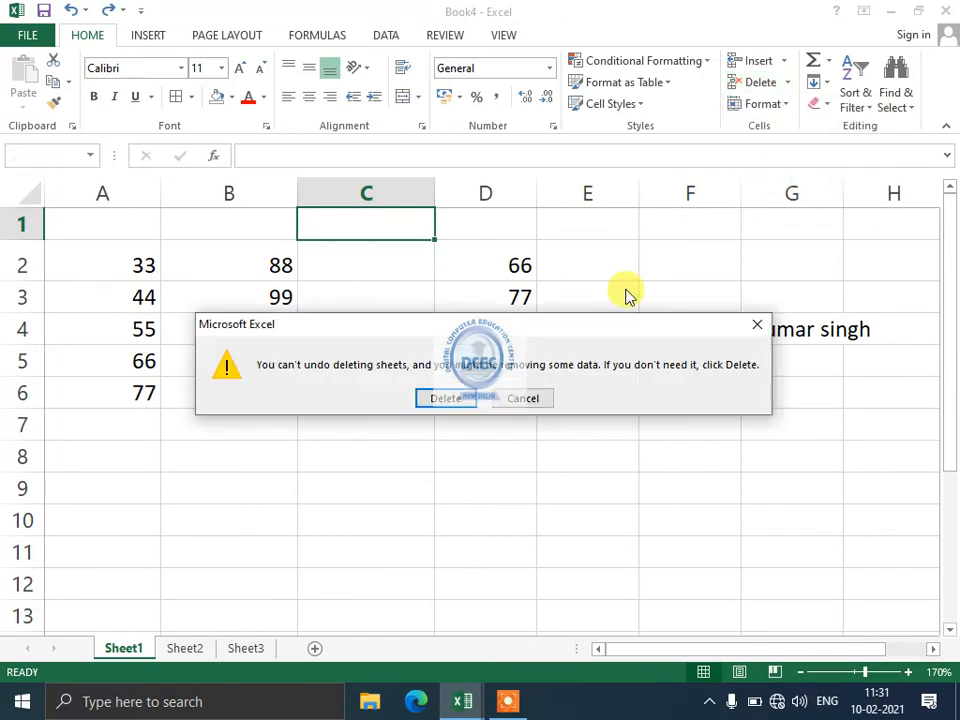
click(522, 398)
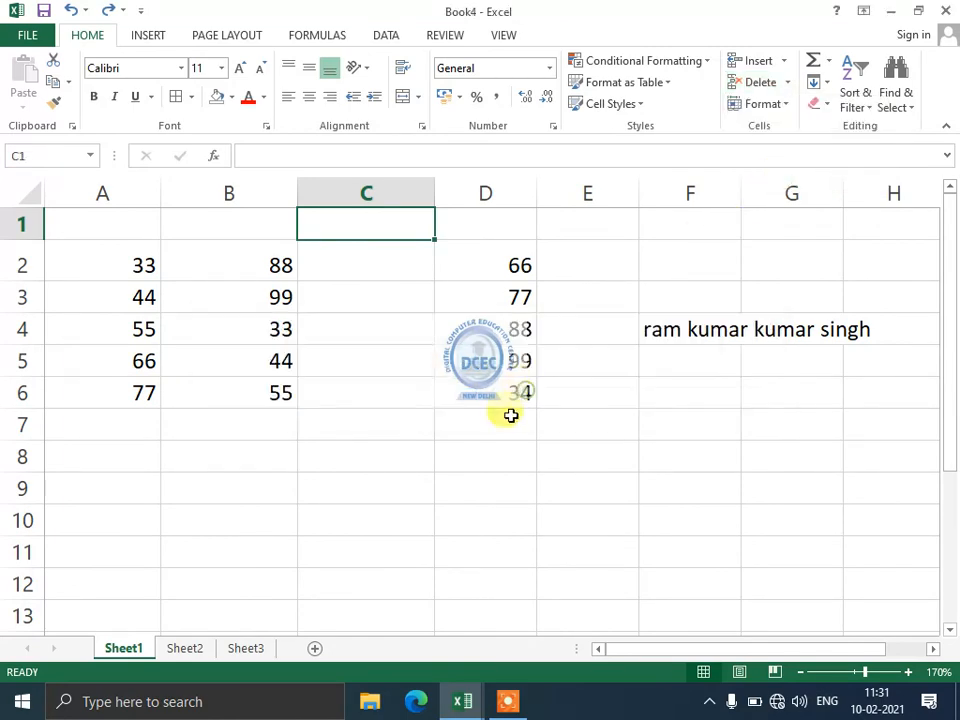
Delete the empty worksheet Sheet2 and return to the number grid on Sheet1
click(172, 650)
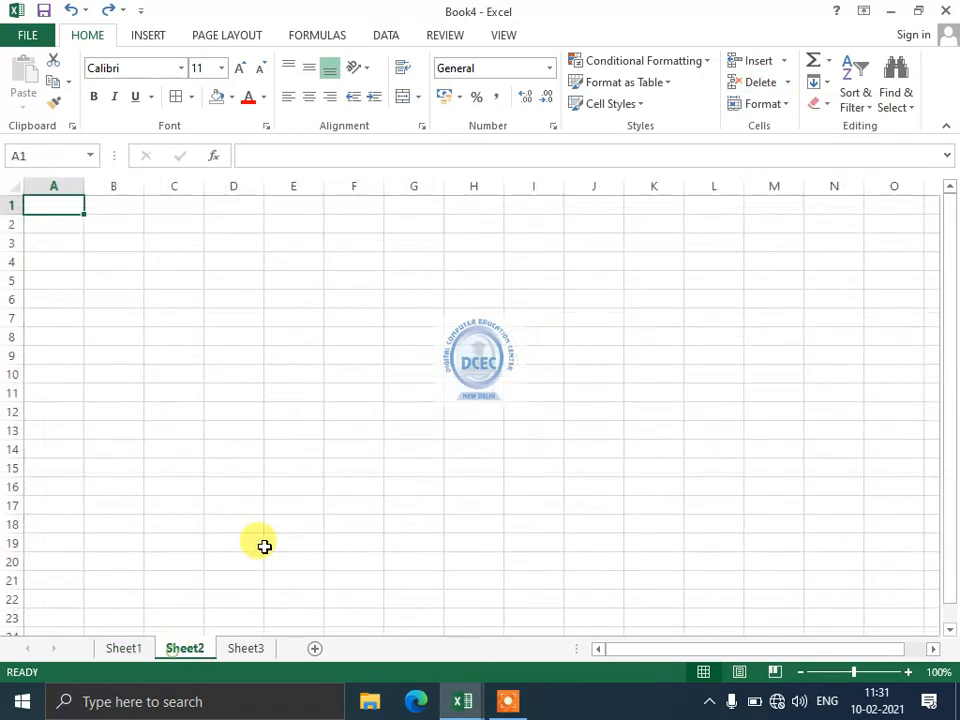
click(787, 84)
click(778, 180)
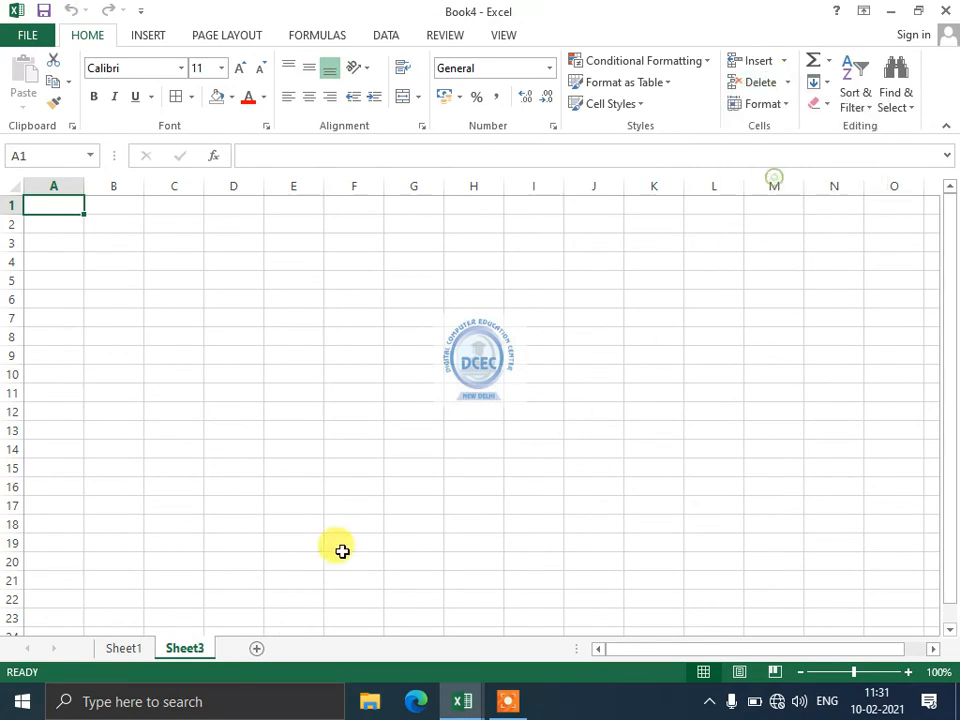
click(118, 650)
click(137, 324)
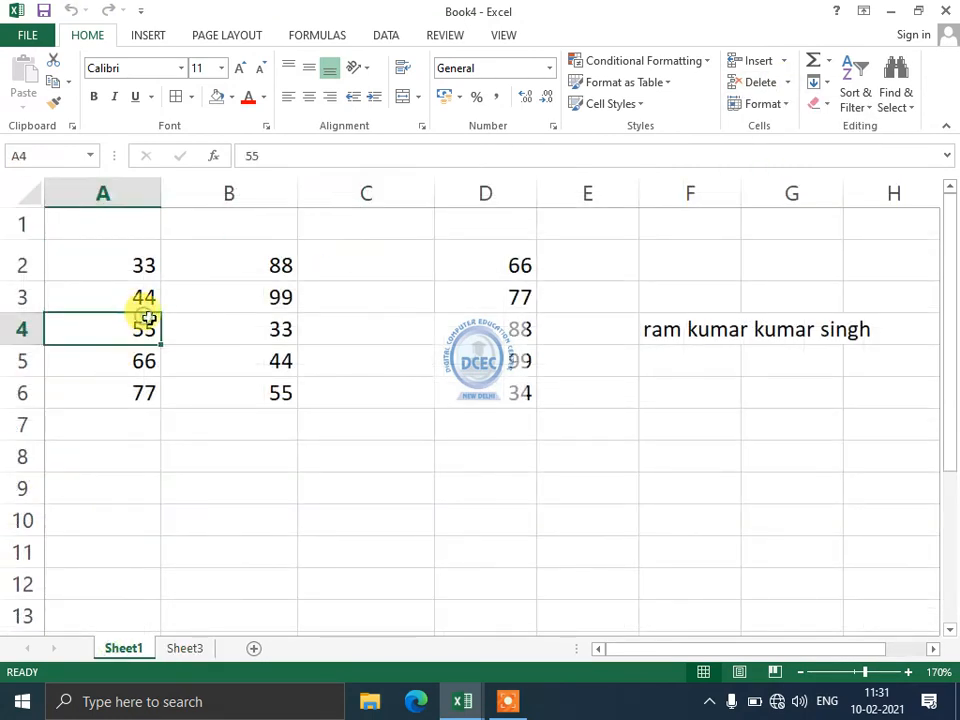
Total cells B2:B6 with the Sum function in B7, and clear the result from B7
drag(276, 263, 279, 386)
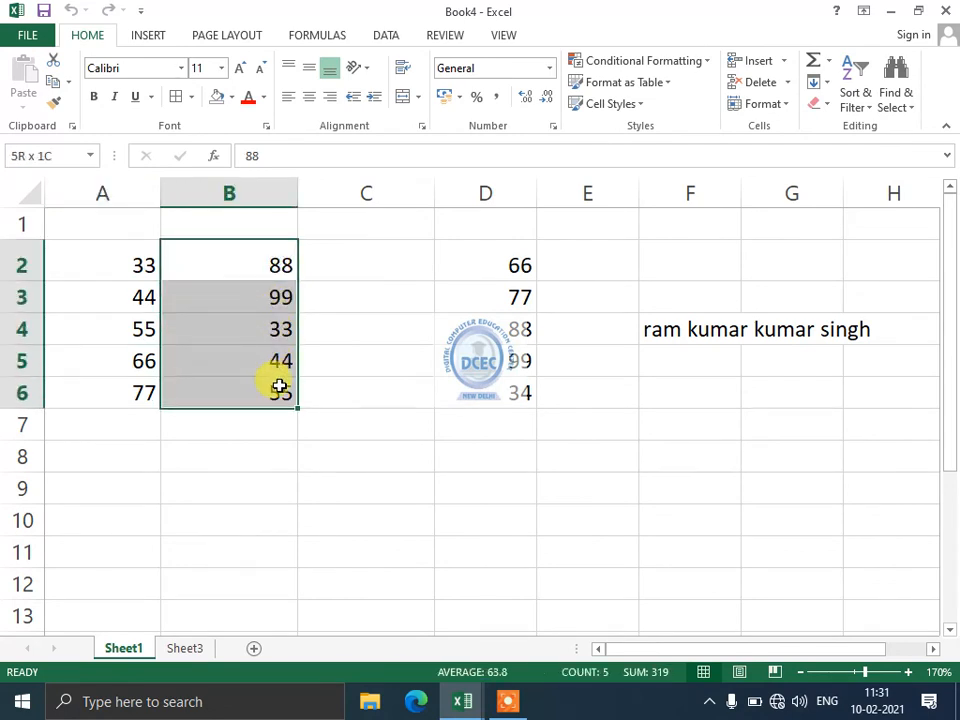
click(827, 62)
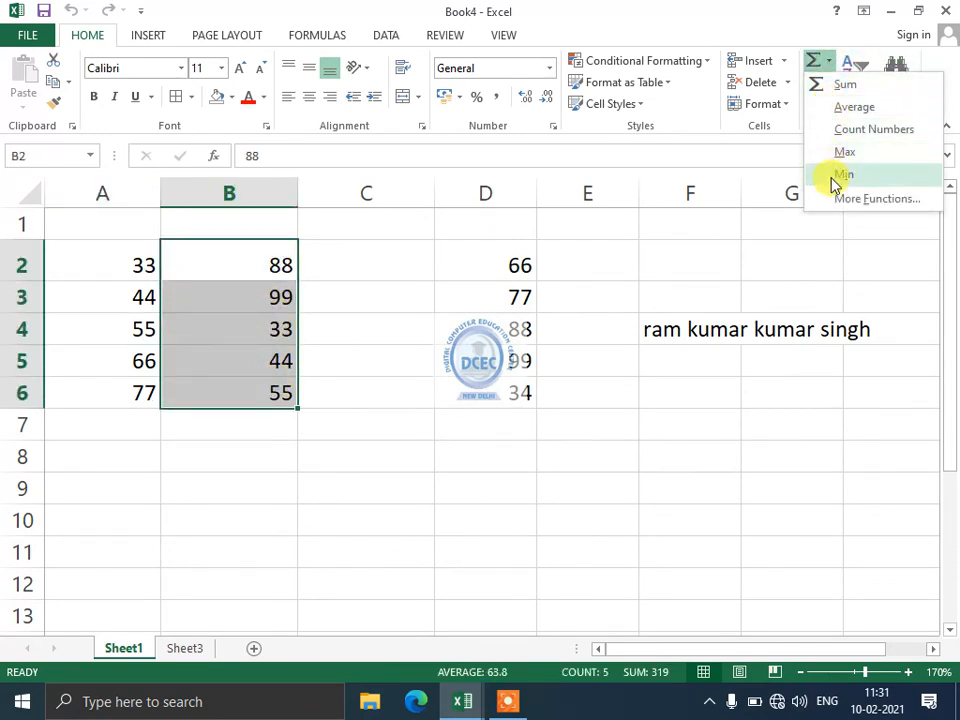
click(840, 86)
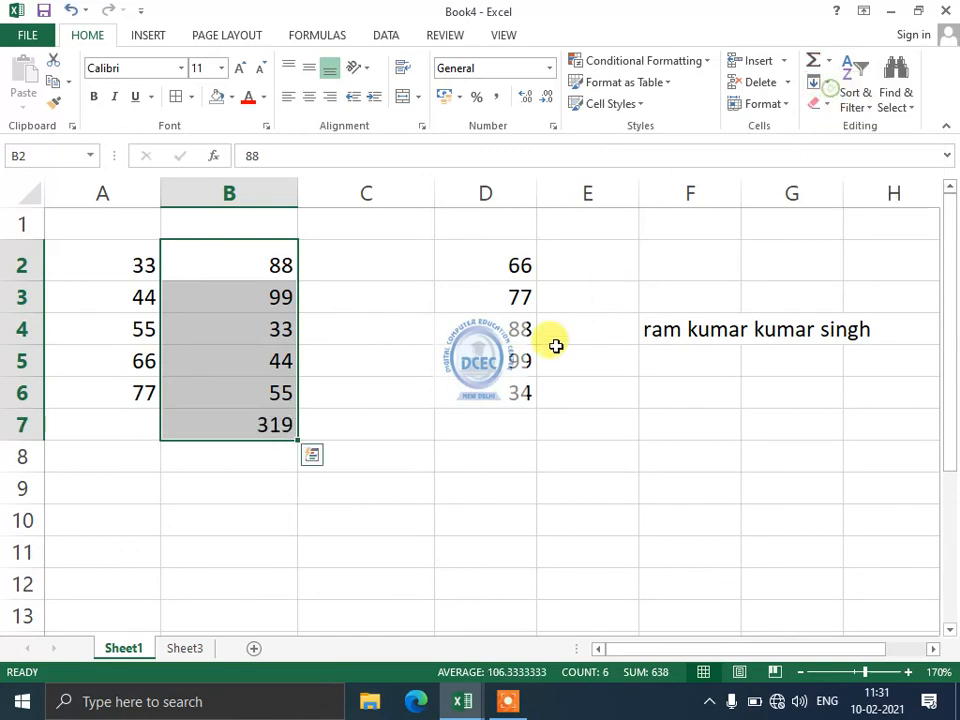
click(246, 430)
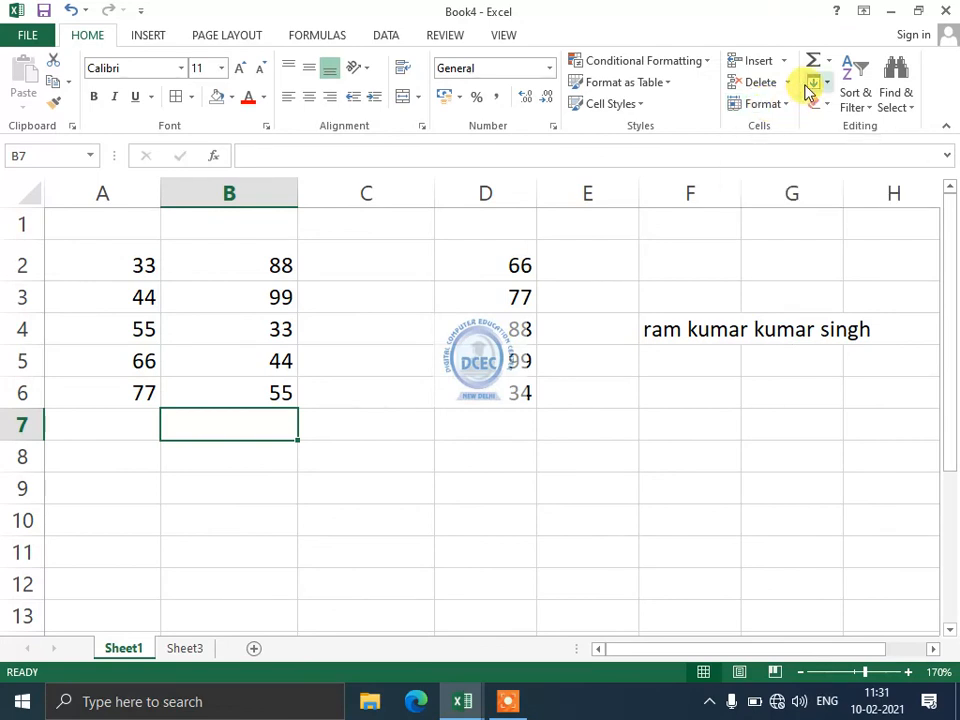
Format cells A2:B6 with bold, italic, underlined red text and a gold fill
drag(292, 398, 133, 259)
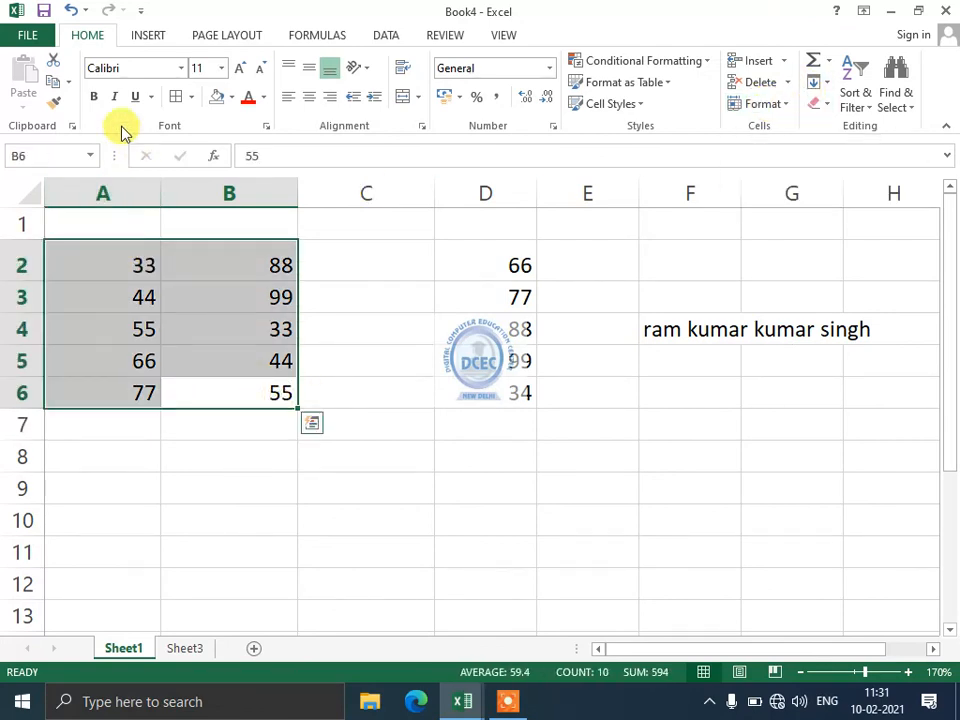
click(93, 97)
click(114, 97)
click(135, 97)
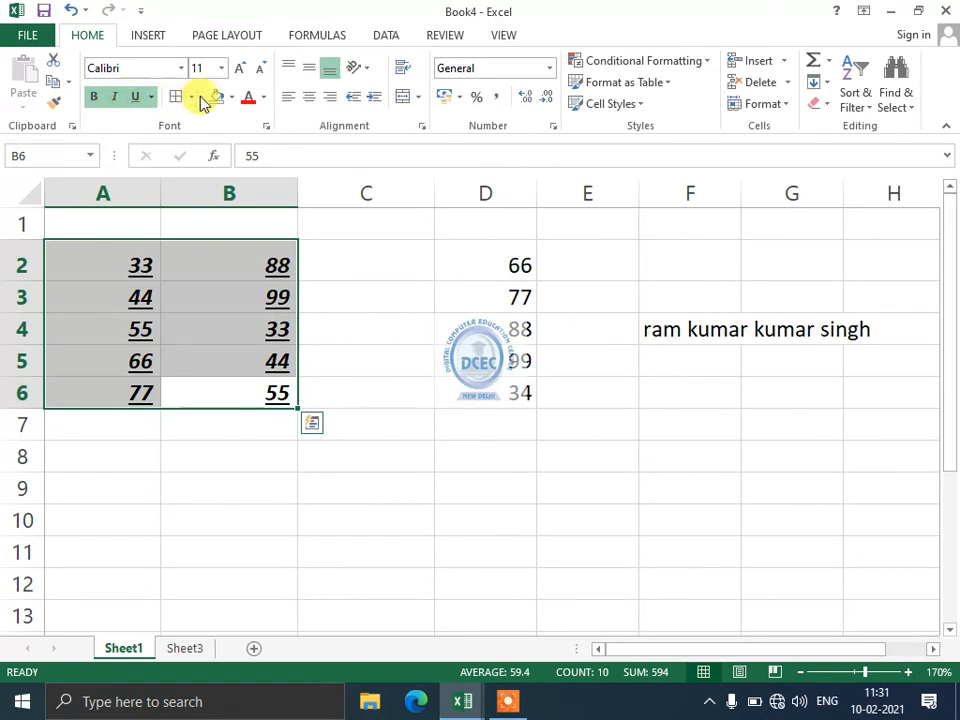
click(248, 99)
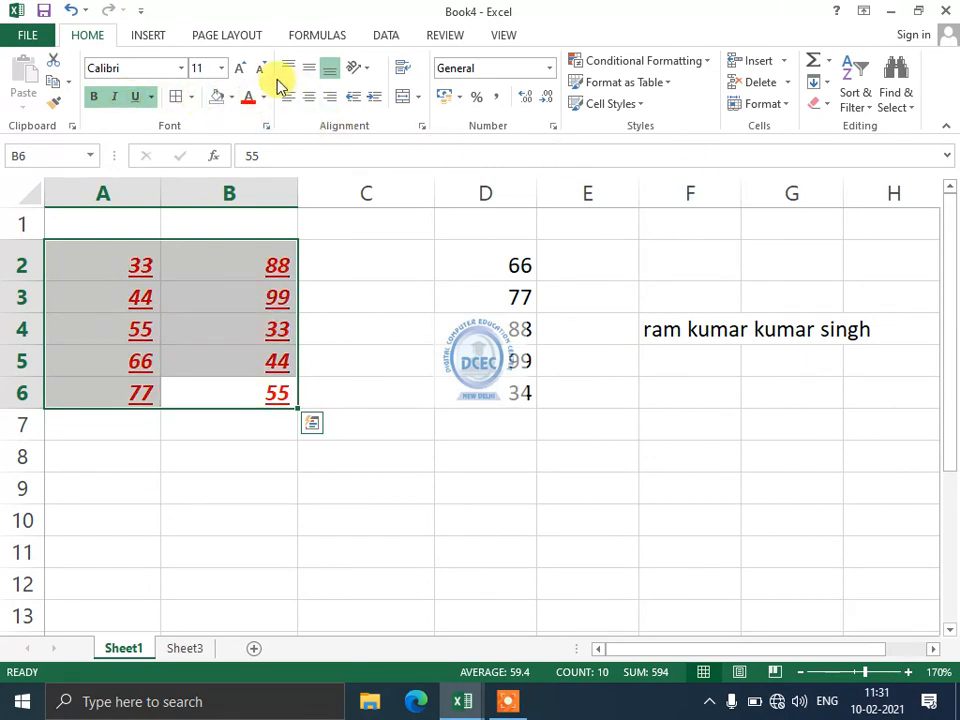
click(233, 97)
click(251, 244)
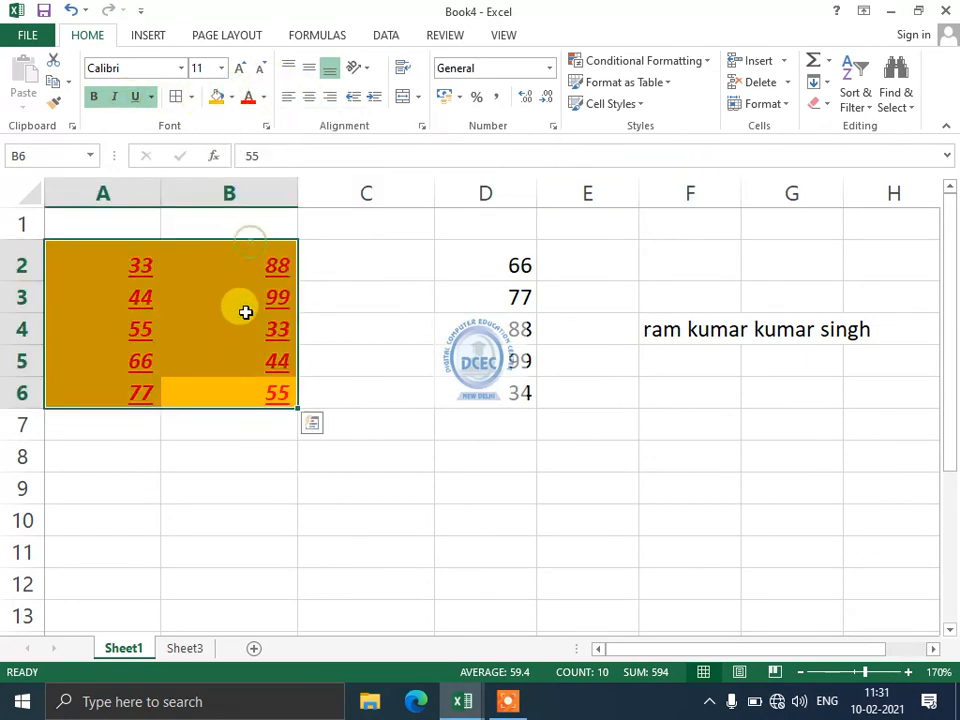
Try deleting the contents of cells A2:B6 and applying Clear All to them, undoing each attempt
key(Delete)
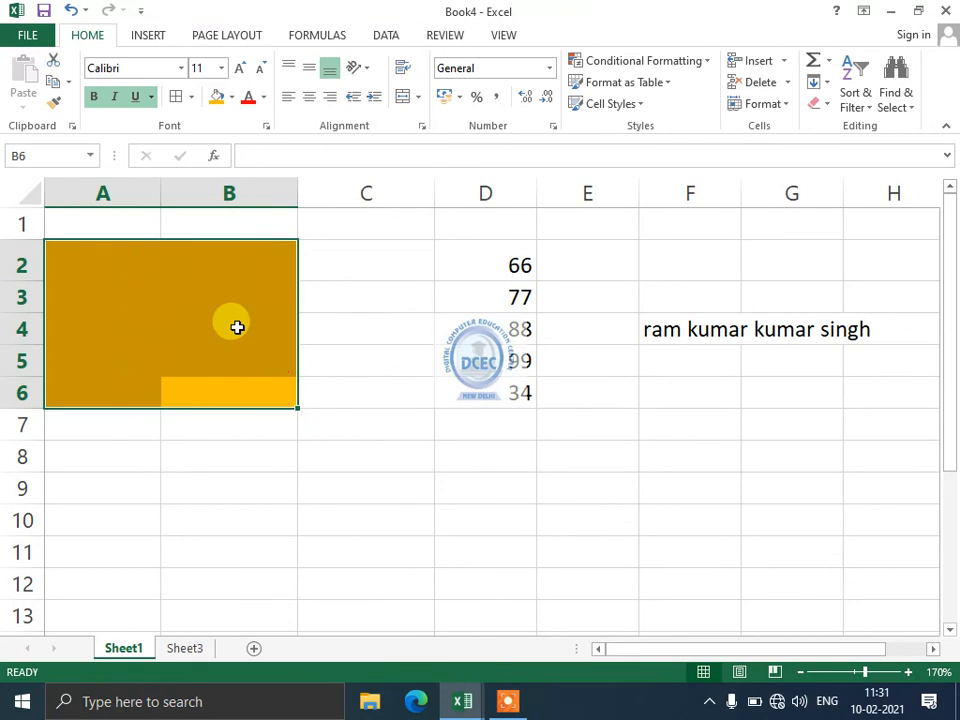
key(ctrl+z)
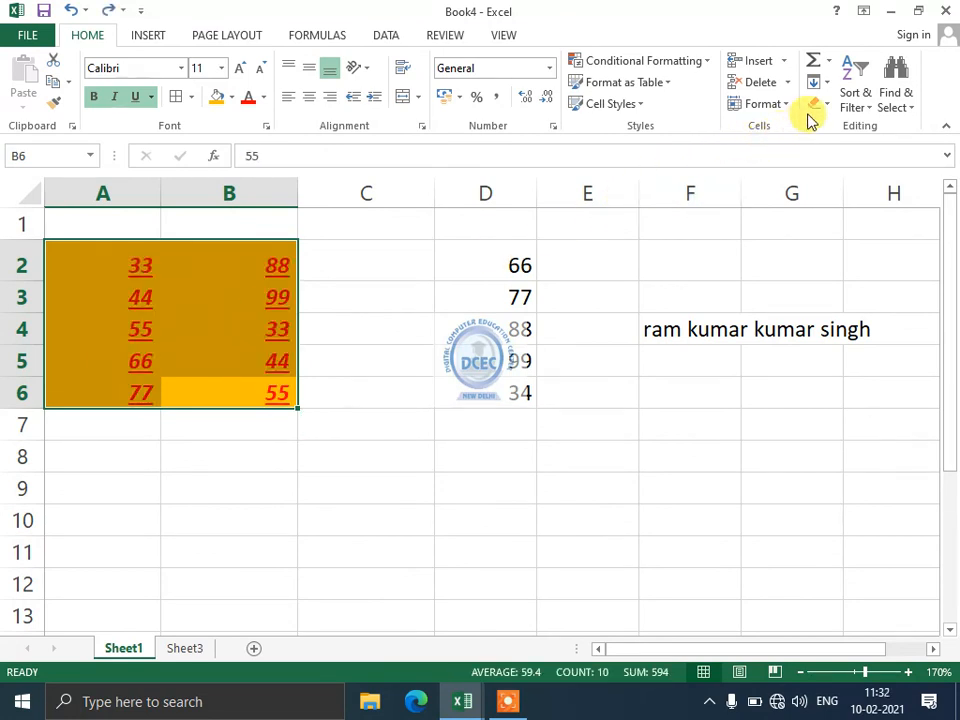
click(815, 110)
click(854, 127)
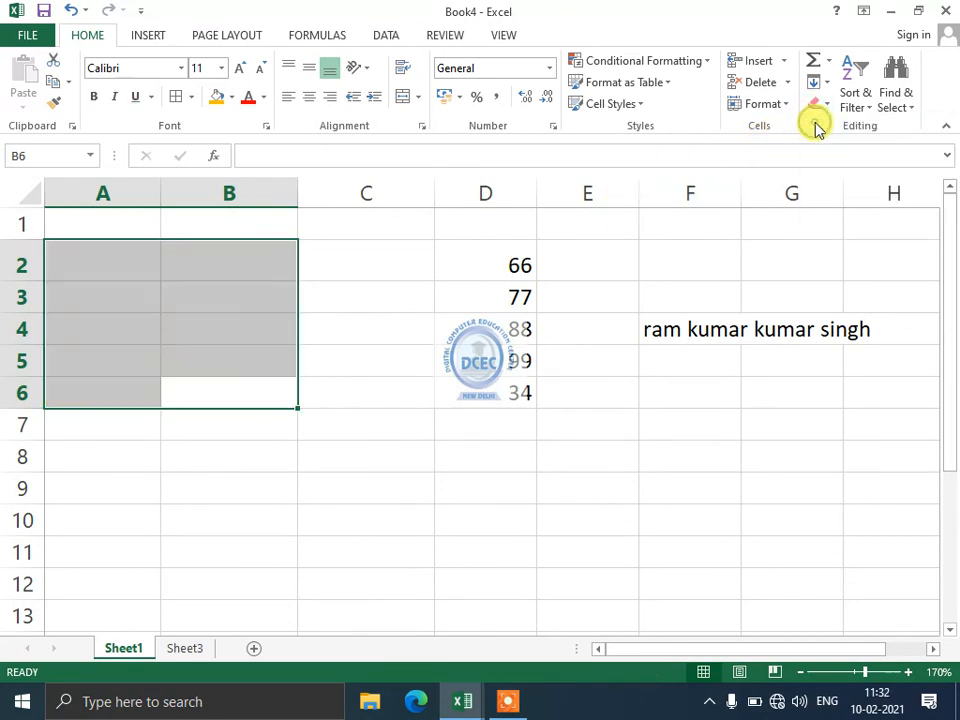
key(ctrl+z)
Try Clear Formats on cells A2:B6 and undo it
click(826, 106)
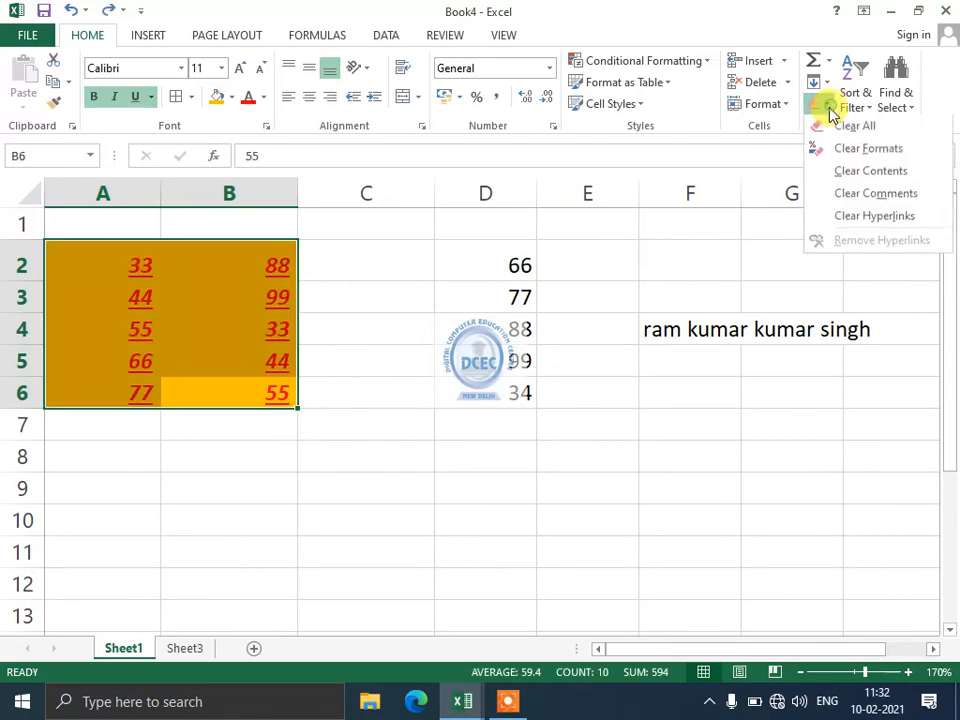
click(866, 150)
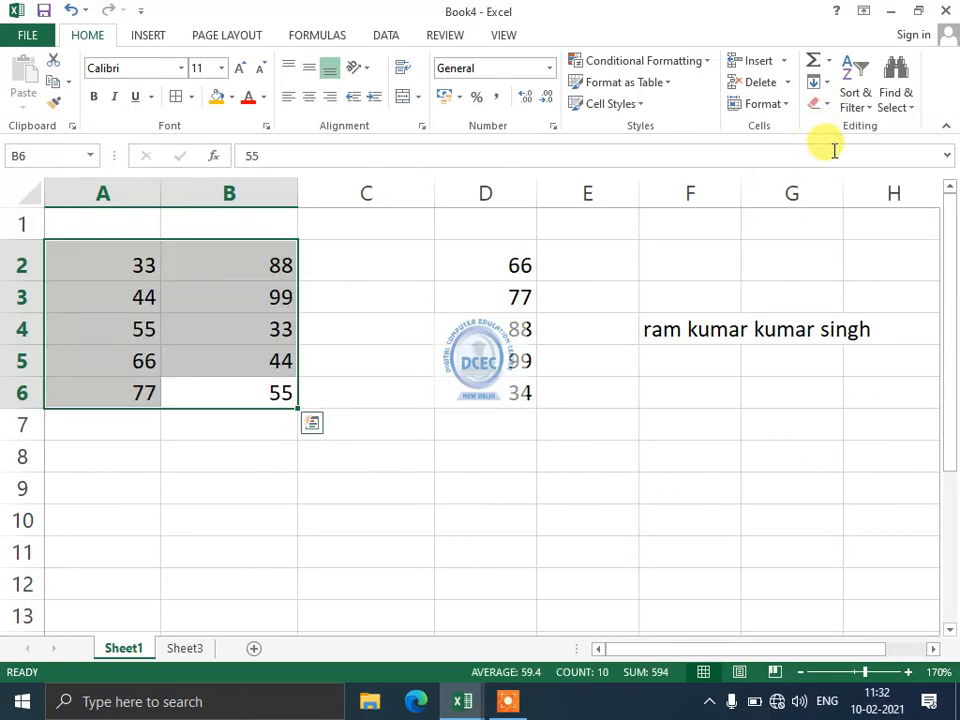
key(ctrl+z)
Try Clear Contents on cells A2:B6 and undo it
click(816, 106)
click(822, 172)
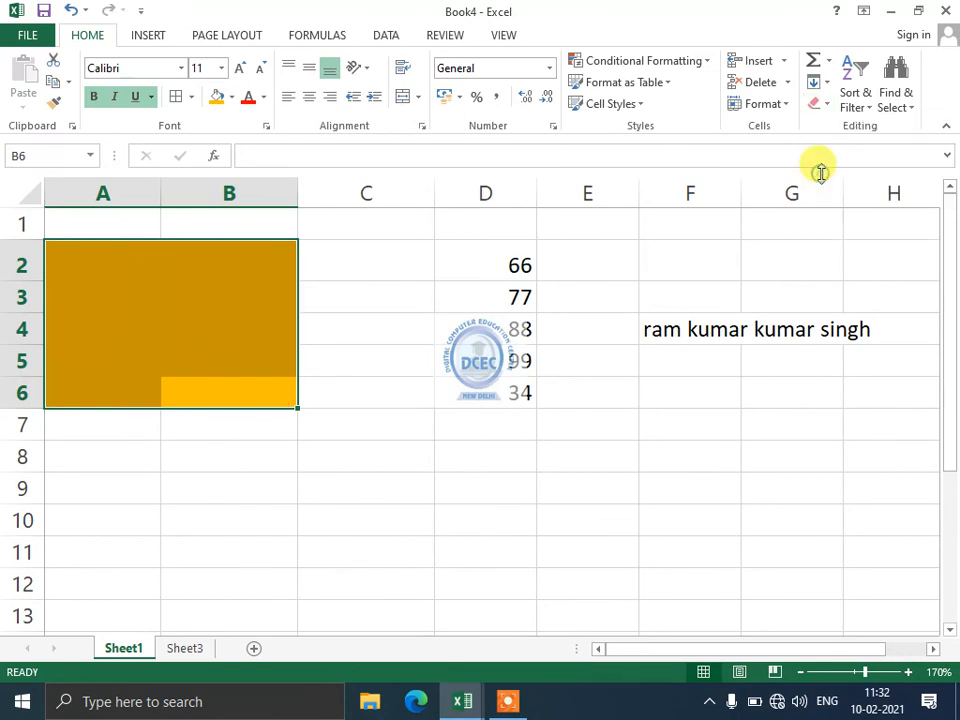
key(ctrl+z)
click(822, 108)
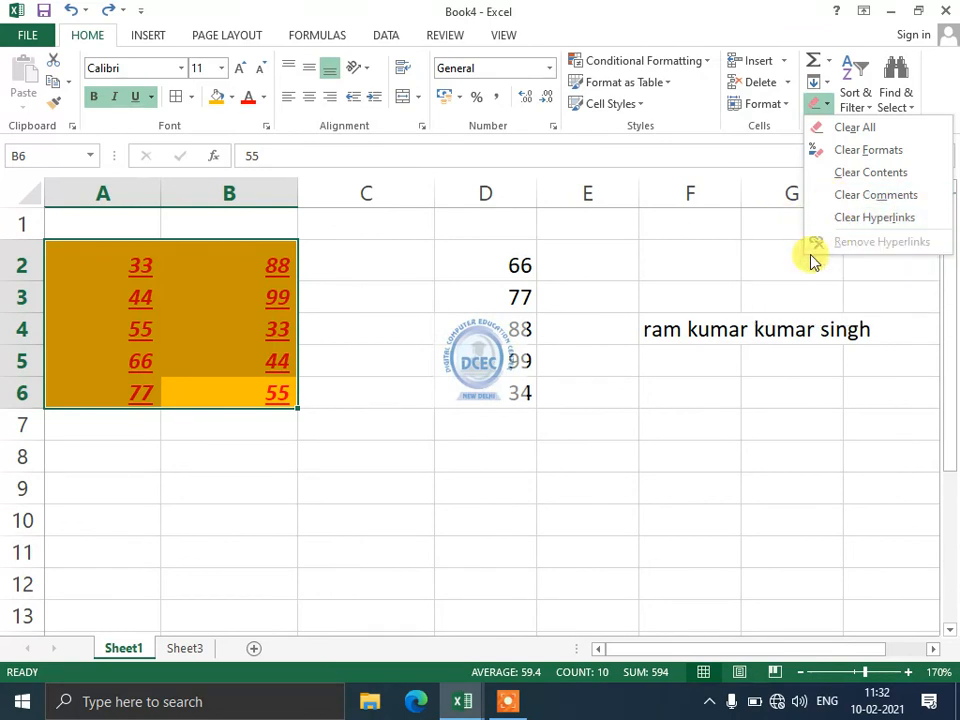
click(213, 334)
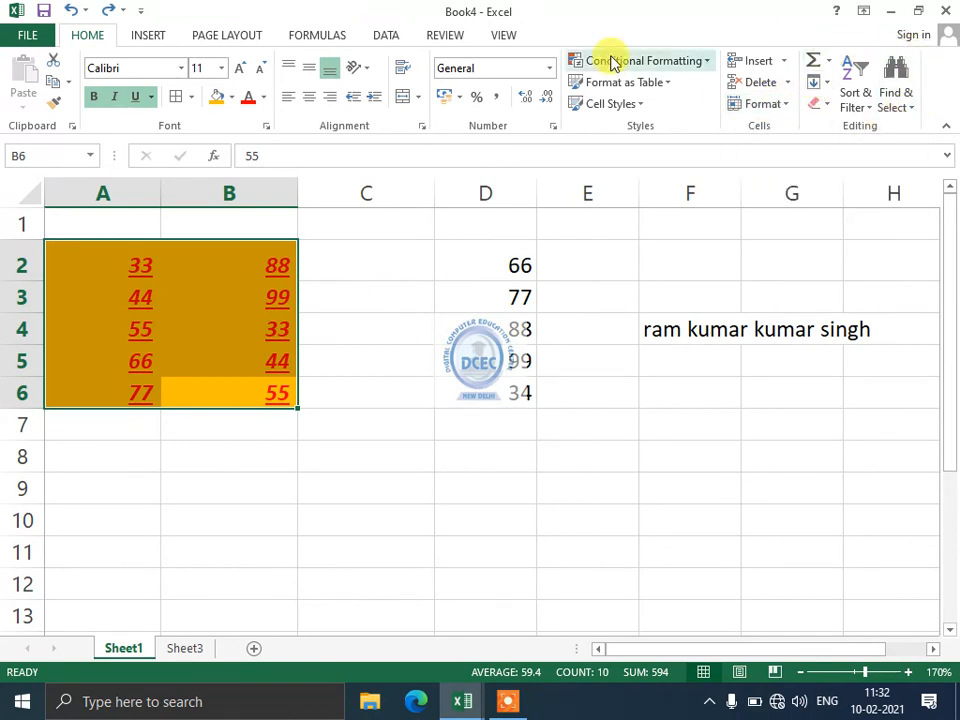
click(507, 701)
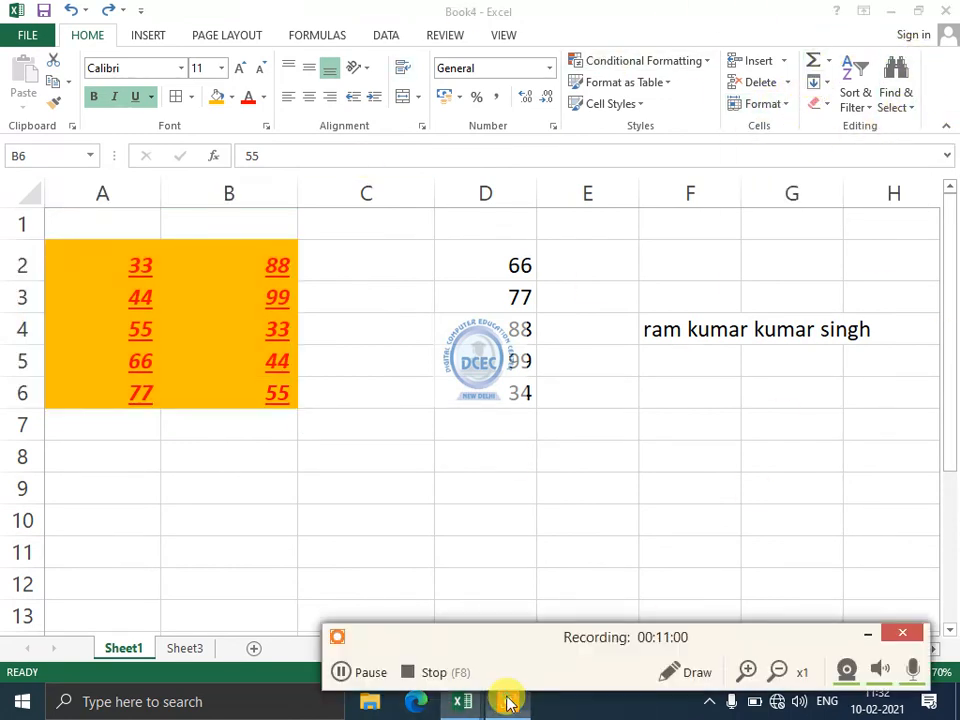